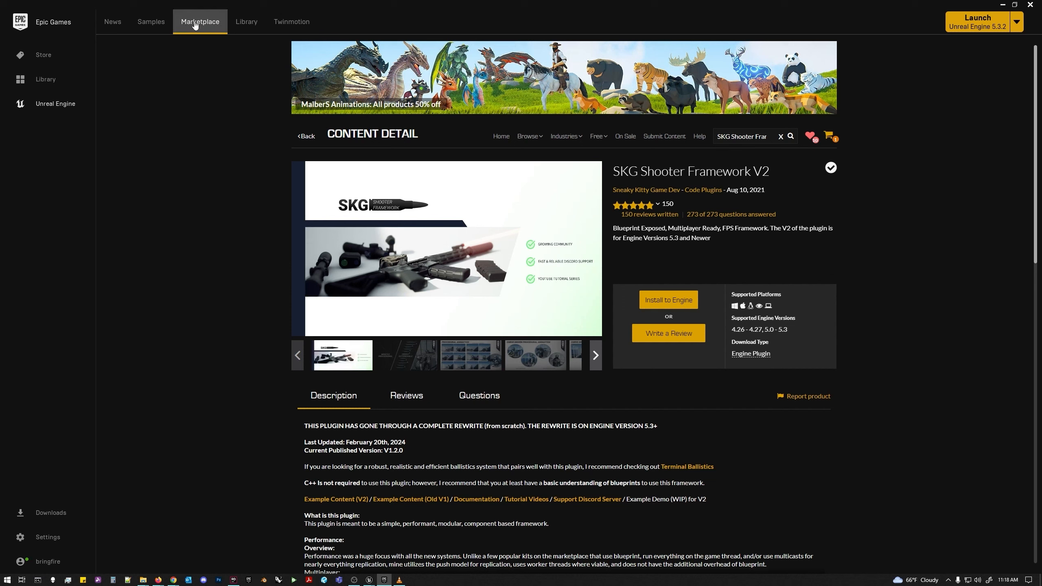
View the Lyra Starter Game page among the Unreal Engine samples, including its supported engine versions.
left_click(153, 23)
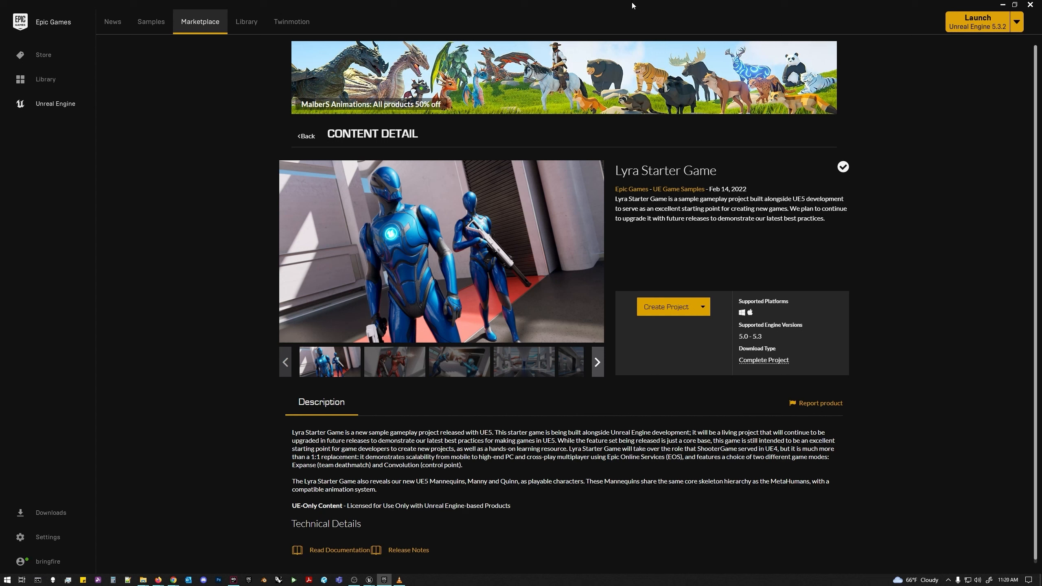
left_click(1003, 5)
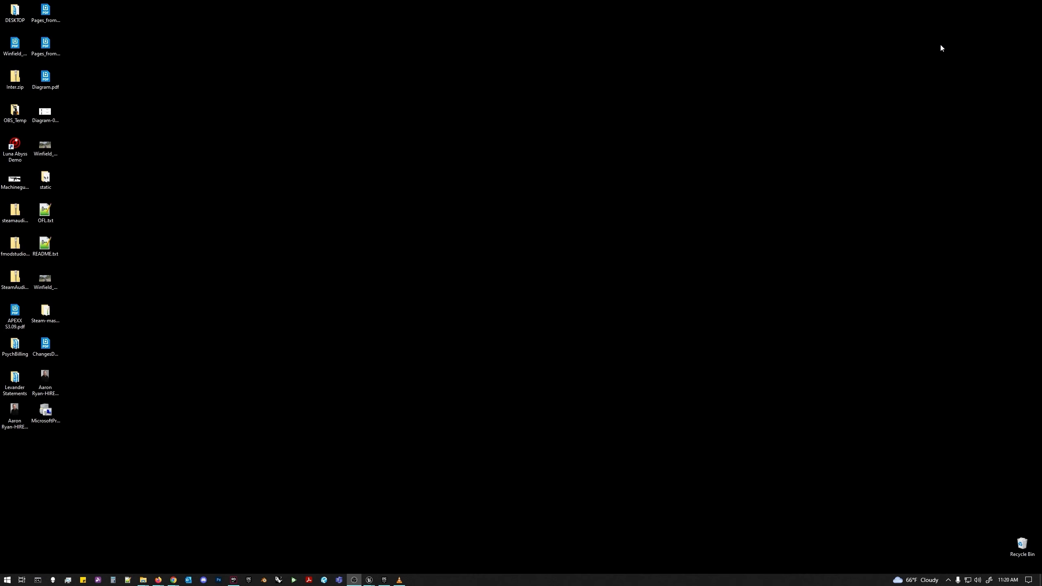
Switch to File Explorer and inspect the LyraFPSTutorial project's Plugins folder for SKGShooterFramework, returning to the project root.
left_click(233, 580)
left_click_drag(447, 31, 431, 36)
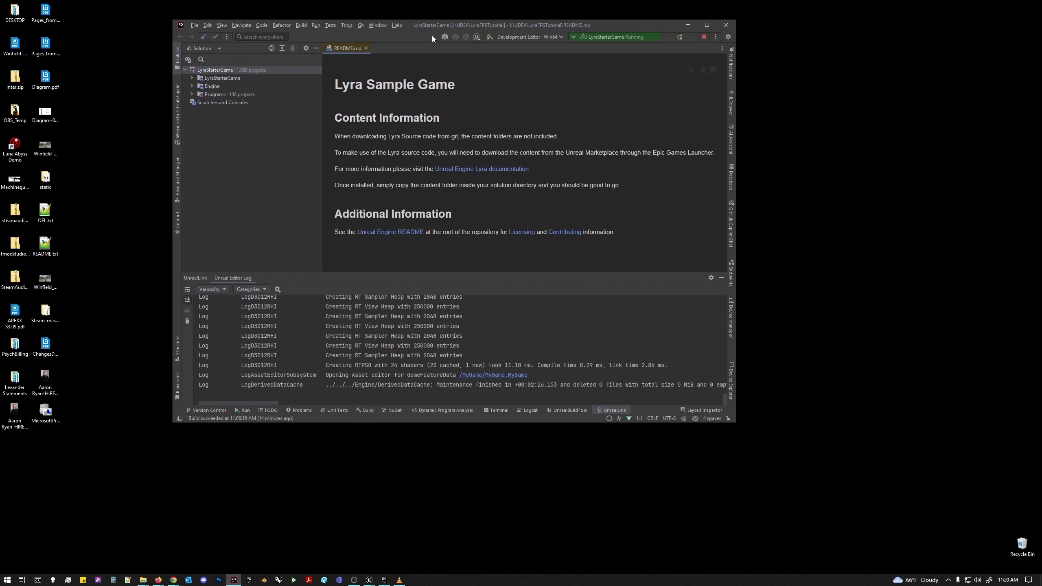
mouse_move(143, 580)
left_click(191, 544)
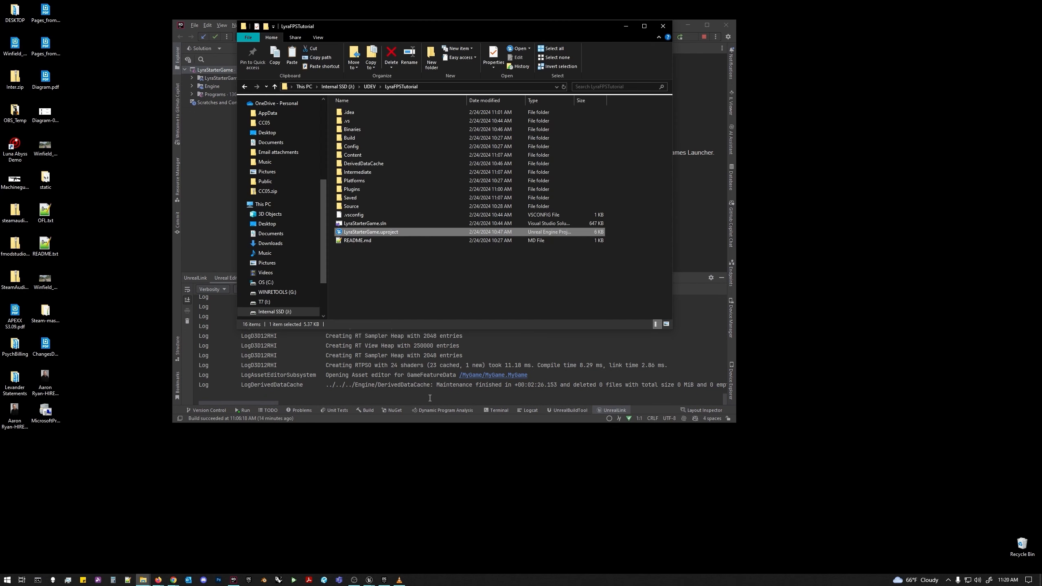
left_click_drag(487, 28, 531, 40)
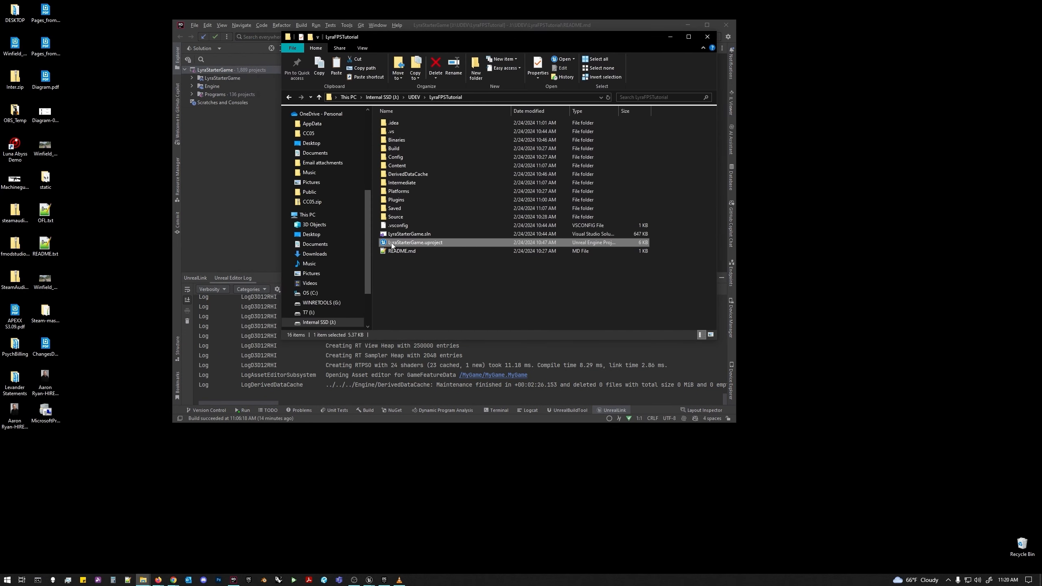
double_click(396, 200)
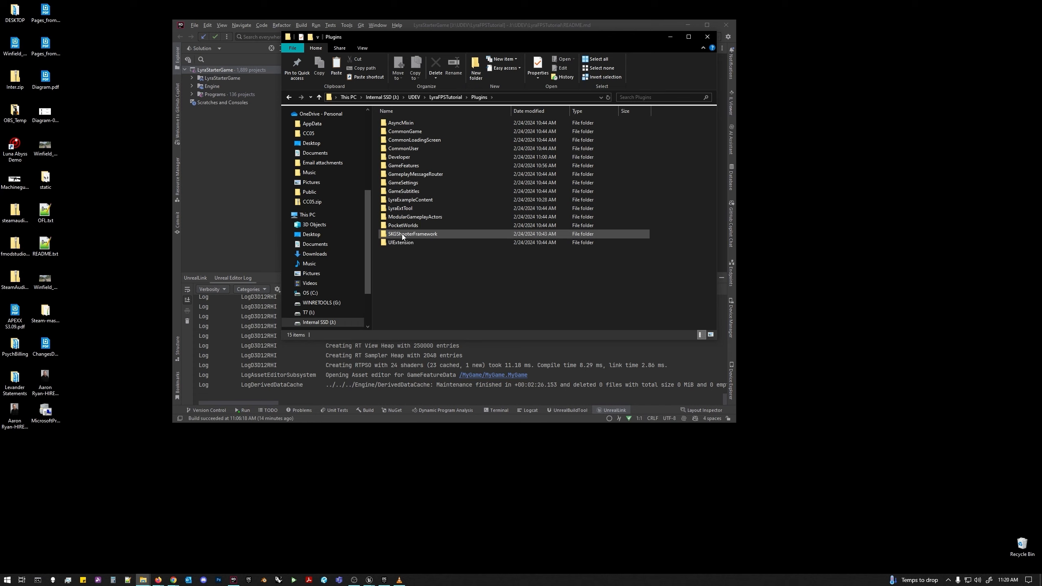
mouse_move(402, 234)
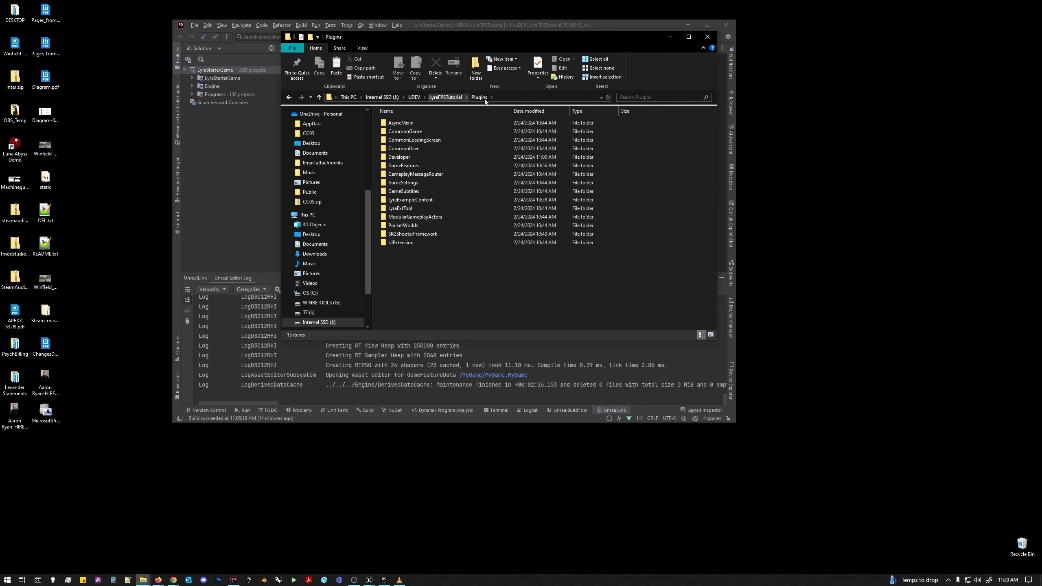
left_click(447, 97)
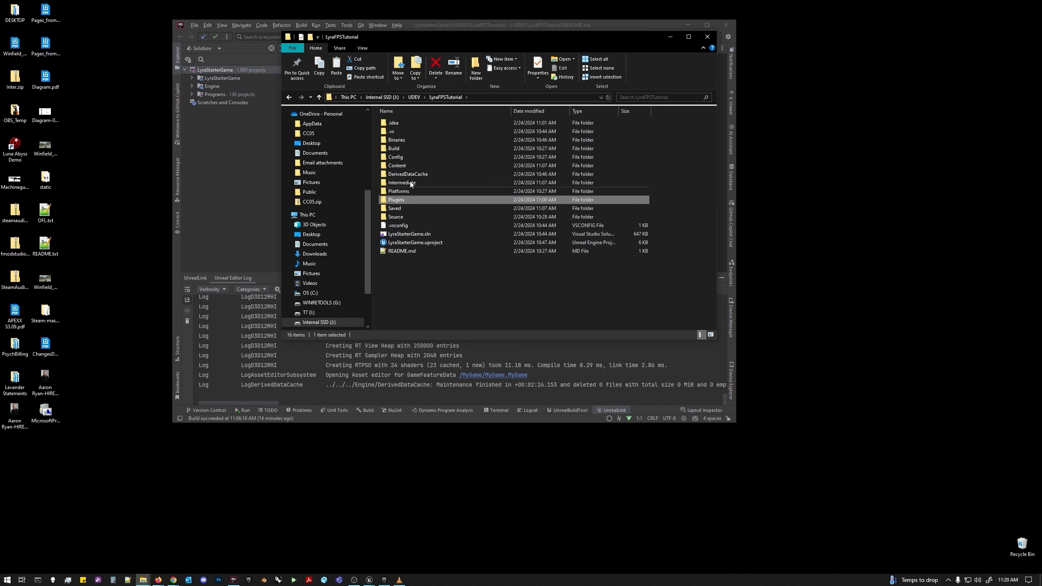
Switch the Unreal Engine version of LyraStarterGame.uproject to the UnrealEngine source build and put the project folder window away.
right_click(404, 242)
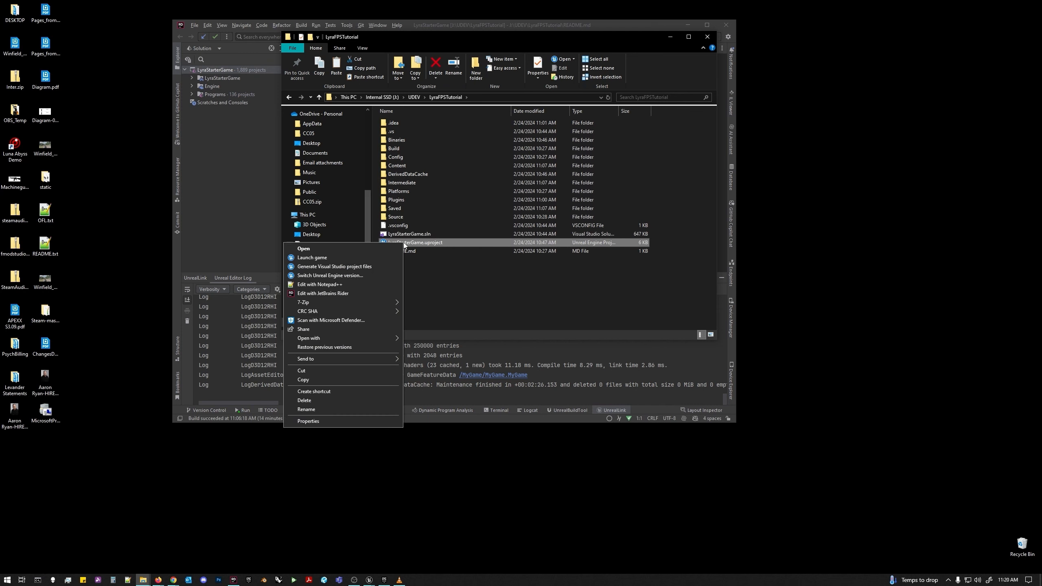
left_click(372, 278)
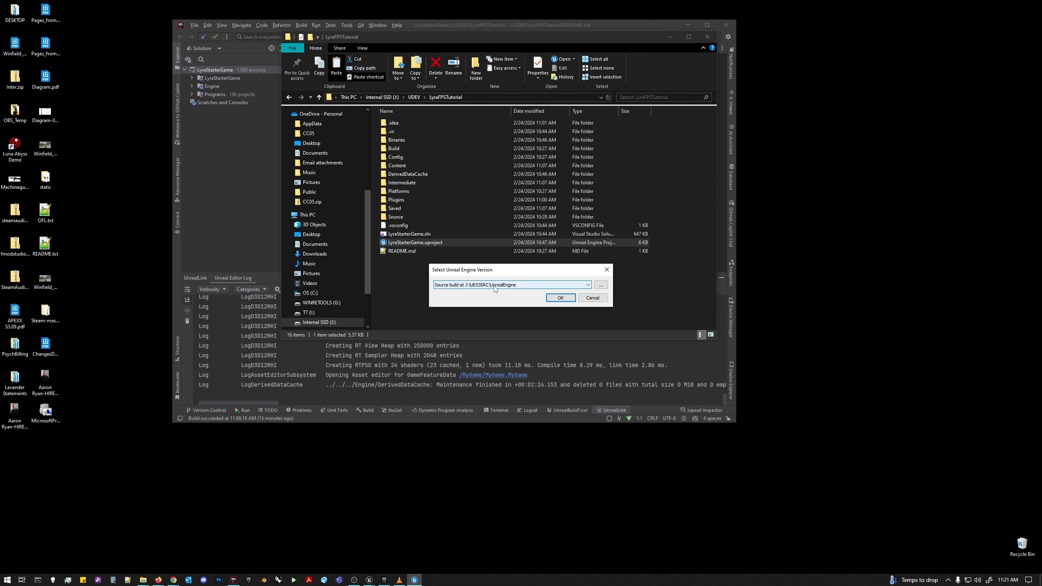
left_click(561, 299)
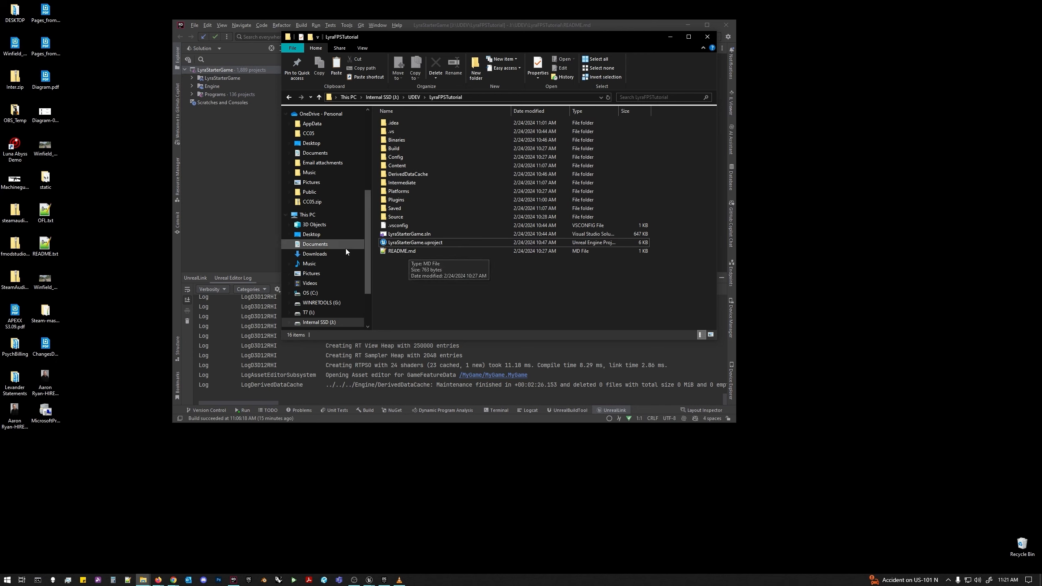
mouse_move(466, 38)
left_mouse_down()
mouse_move(473, 60)
mouse_move(458, 41)
left_mouse_up()
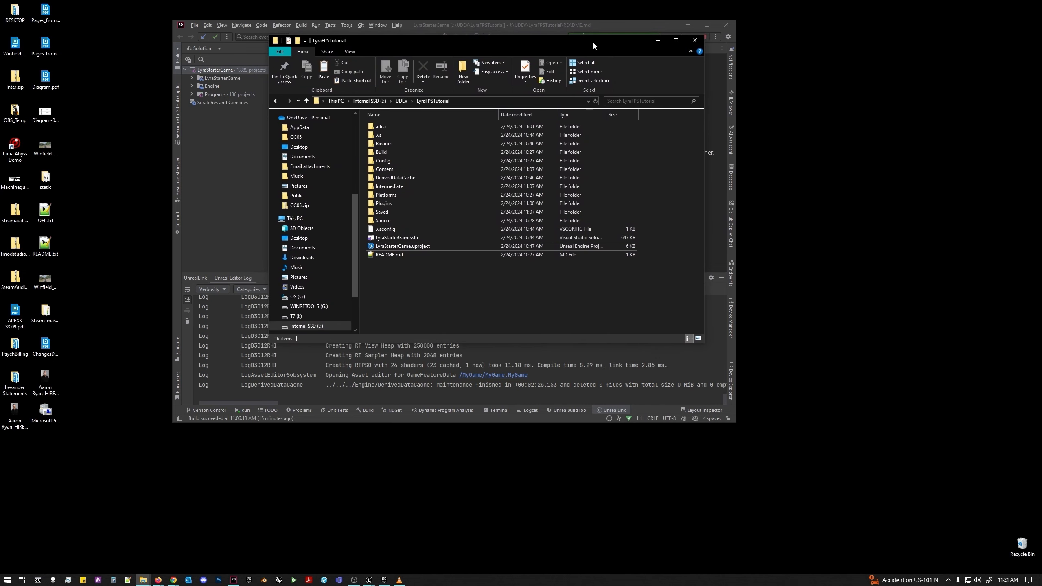
left_click_drag(592, 41, 597, 40)
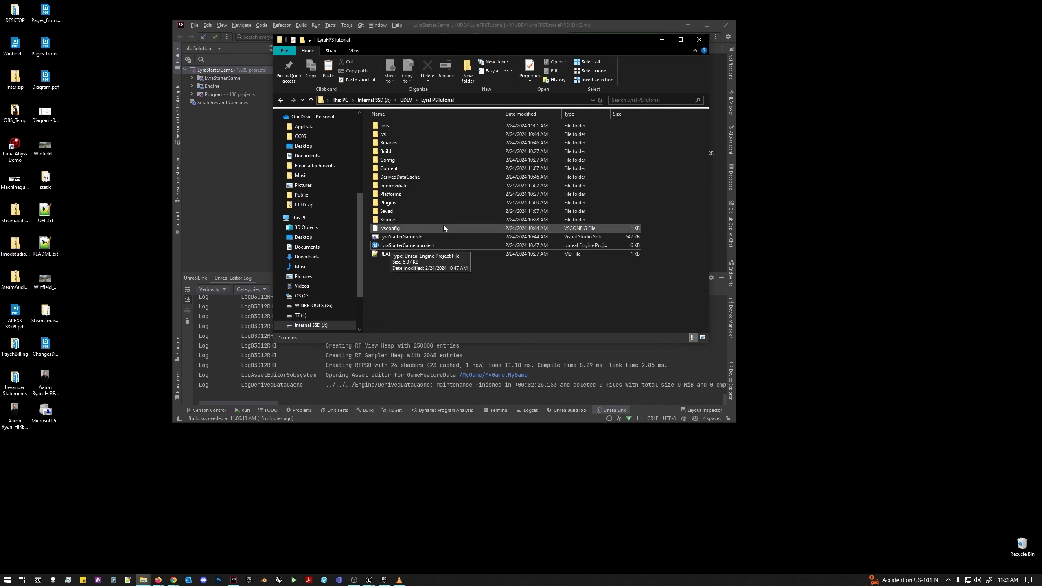
left_click(660, 40)
Expand the LyraStarterGame project in Rider's solution tree to examine its plugins, source, config and target files.
left_click_drag(641, 28, 587, 29)
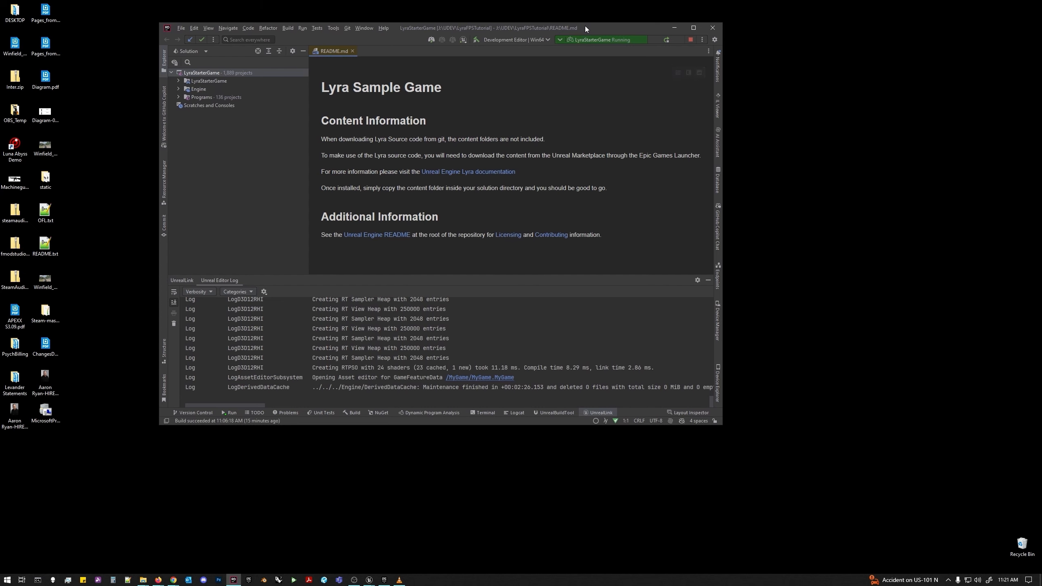
left_click(179, 81)
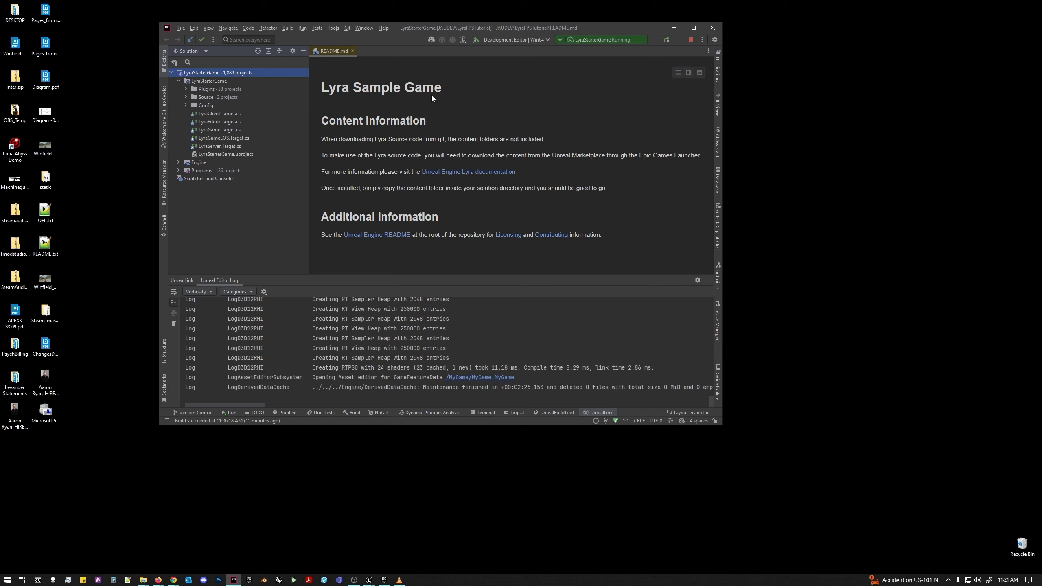
left_click(674, 28)
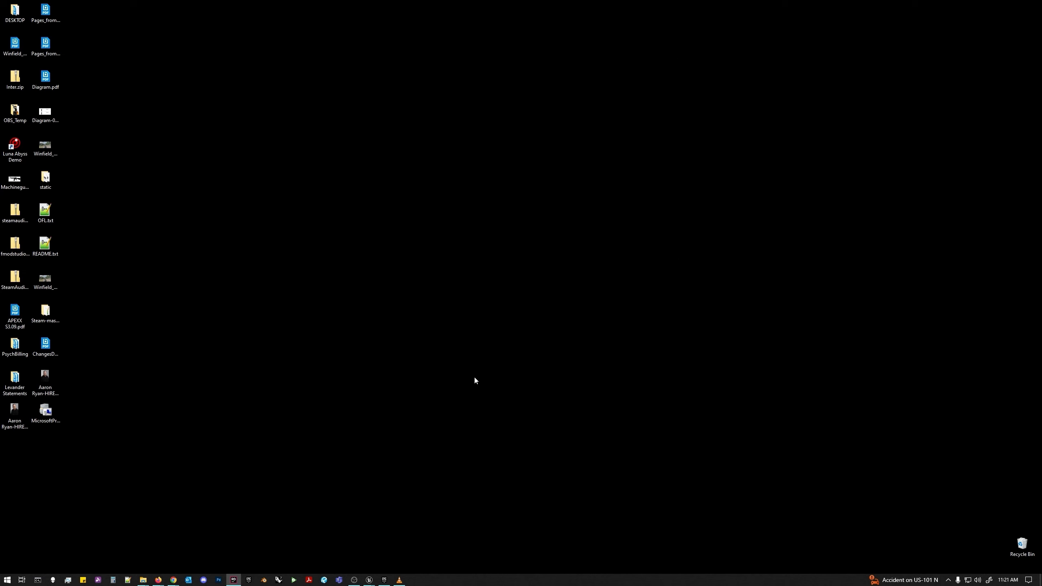
Switch to the LyraStarterGame Unreal Editor and examine the project's plugin folders, including the subfolders of ShooterCore Content.
mouse_move(369, 579)
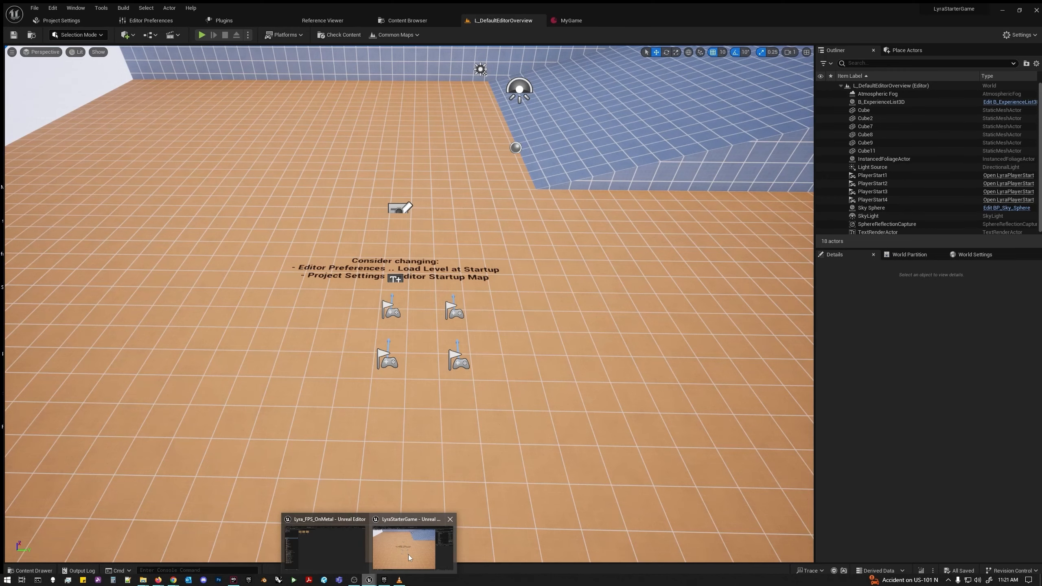
left_click(407, 555)
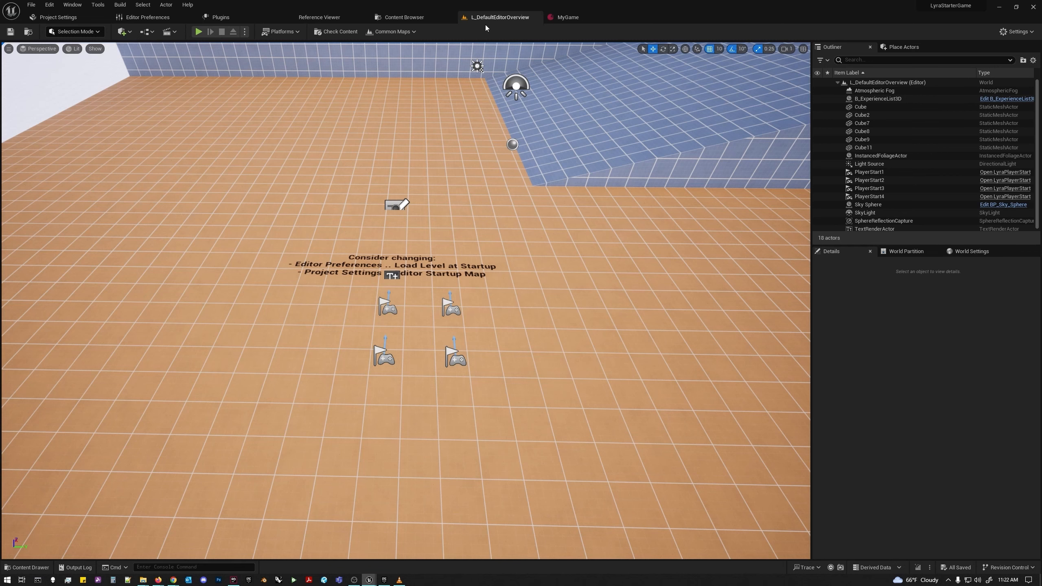
left_click(399, 19)
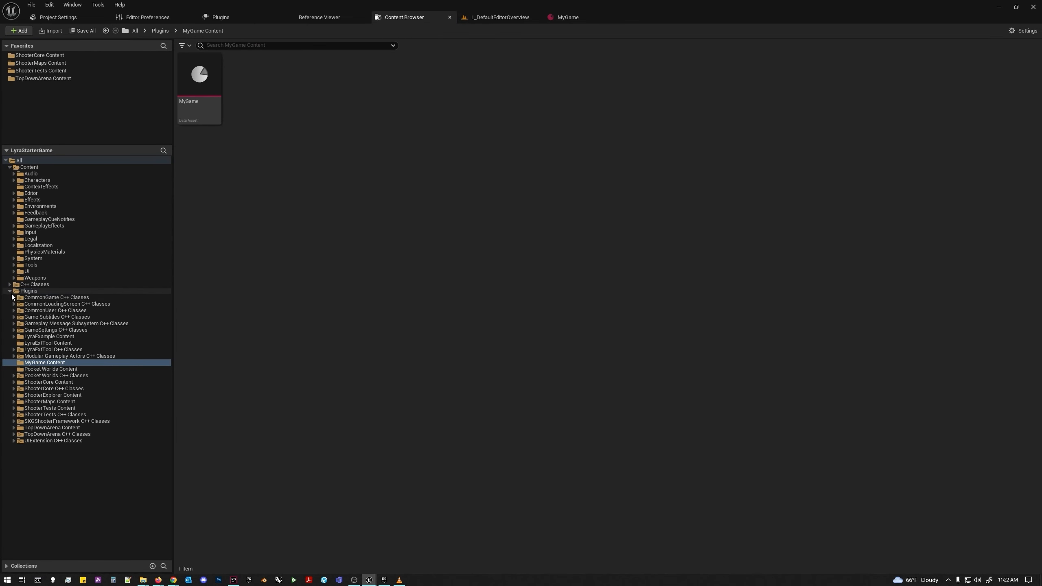
double_click(18, 291)
left_click(10, 291)
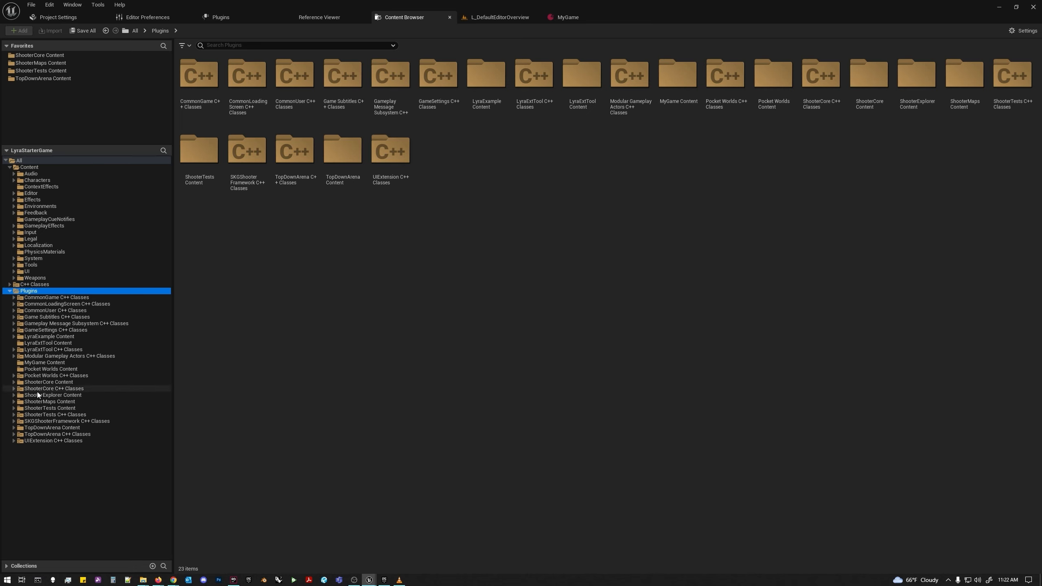
left_click(14, 382)
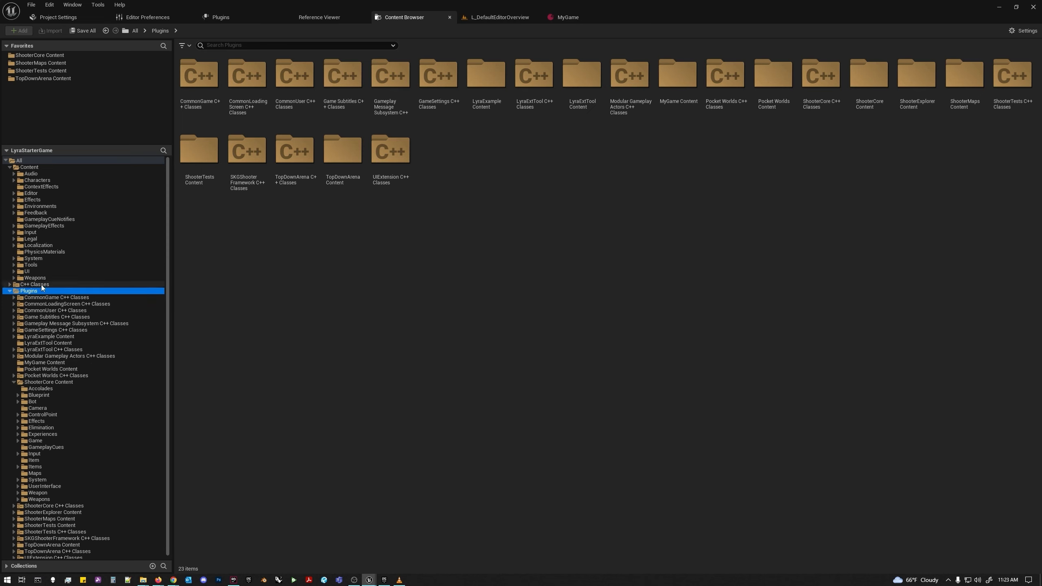
left_click(14, 382)
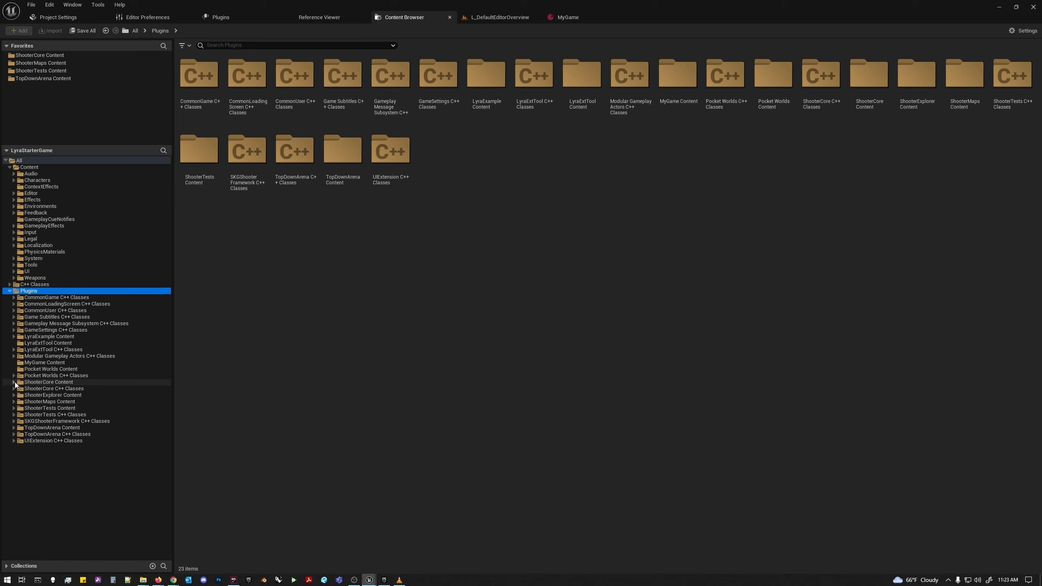
left_click(9, 292)
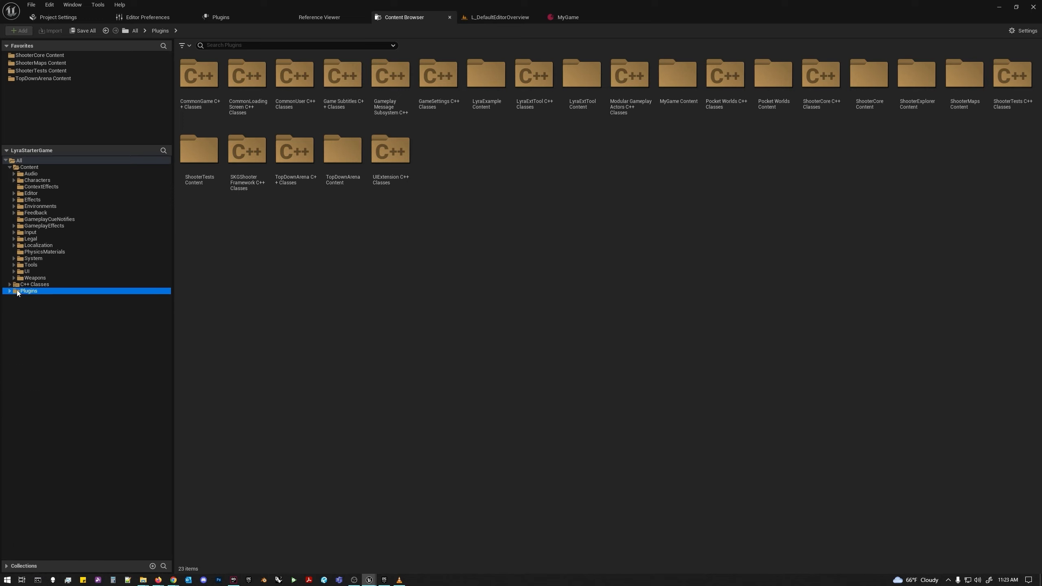
left_click(264, 271)
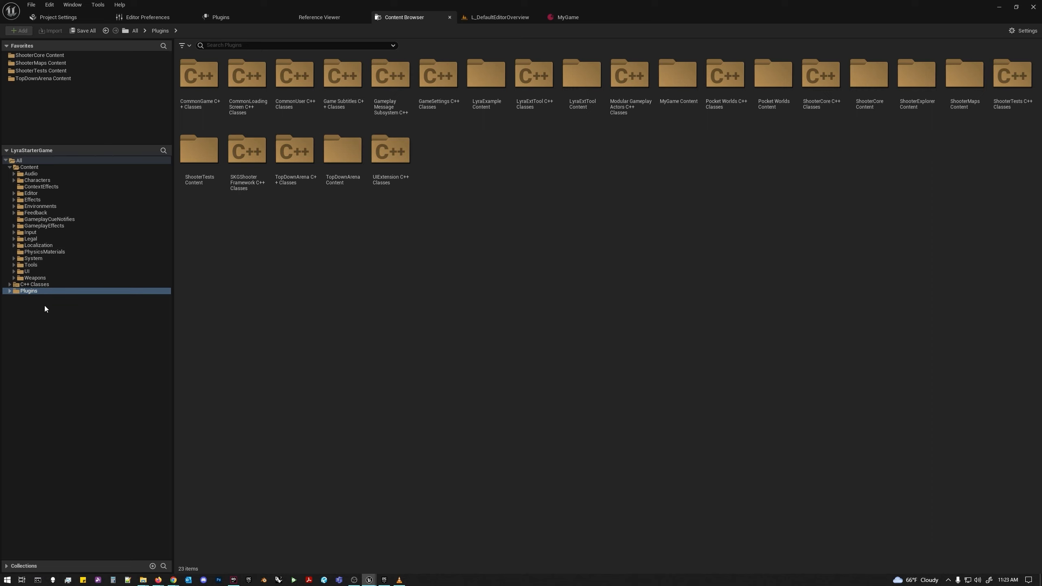
left_click(10, 291)
Review the templates for a new plugin, including the Game Feature types, and close the dialog without creating one.
left_click(483, 17)
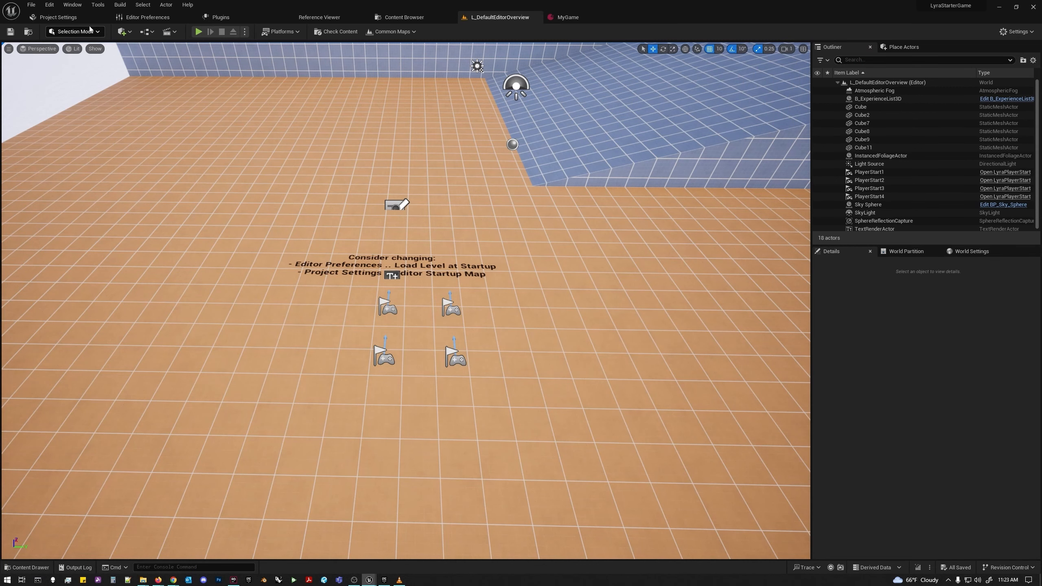
left_click(48, 5)
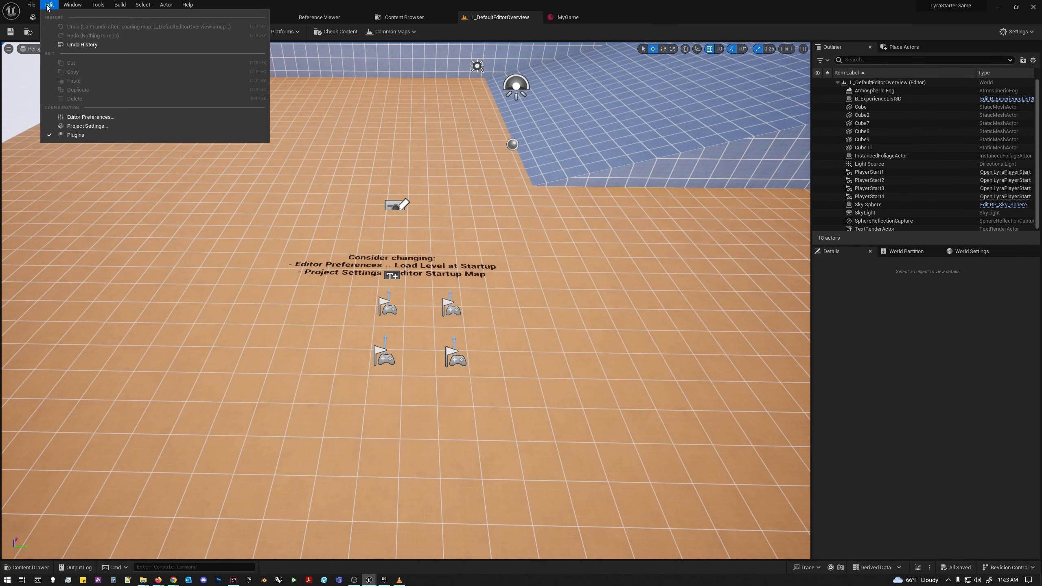
left_click(75, 134)
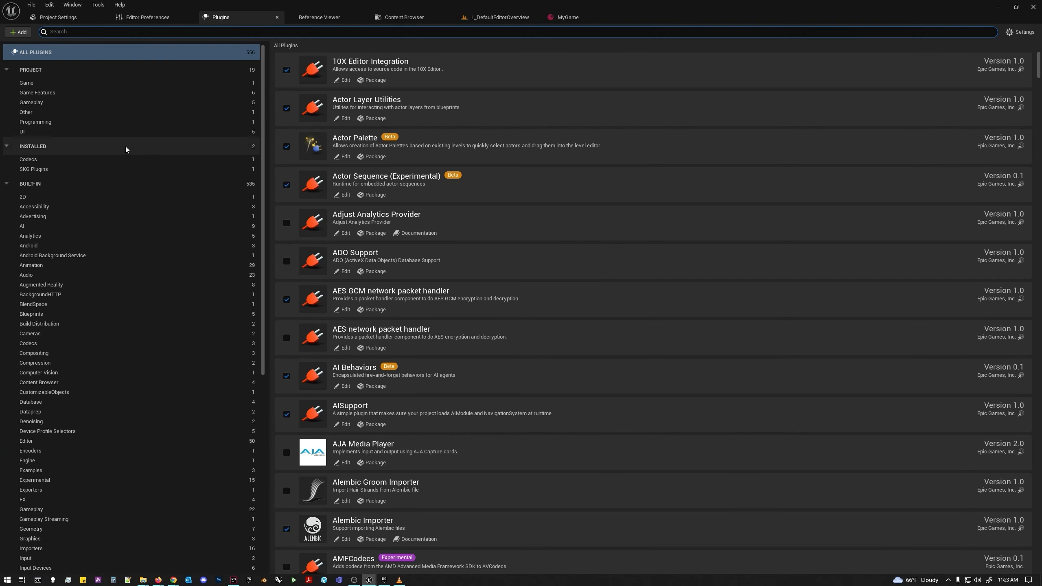
left_click(19, 32)
left_click_drag(460, 138, 439, 121)
left_click_drag(462, 114, 475, 113)
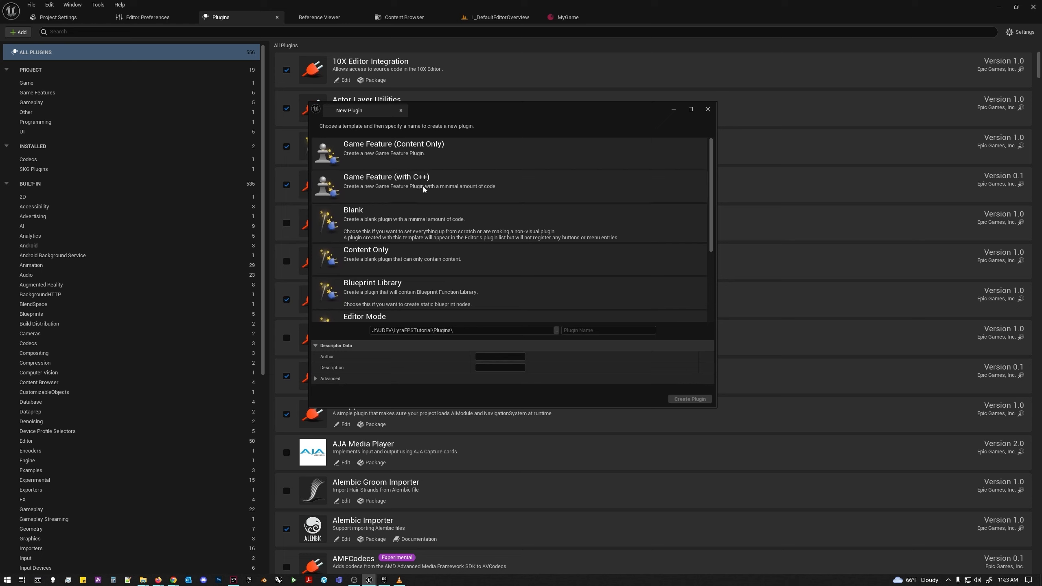
left_click_drag(499, 108, 496, 102)
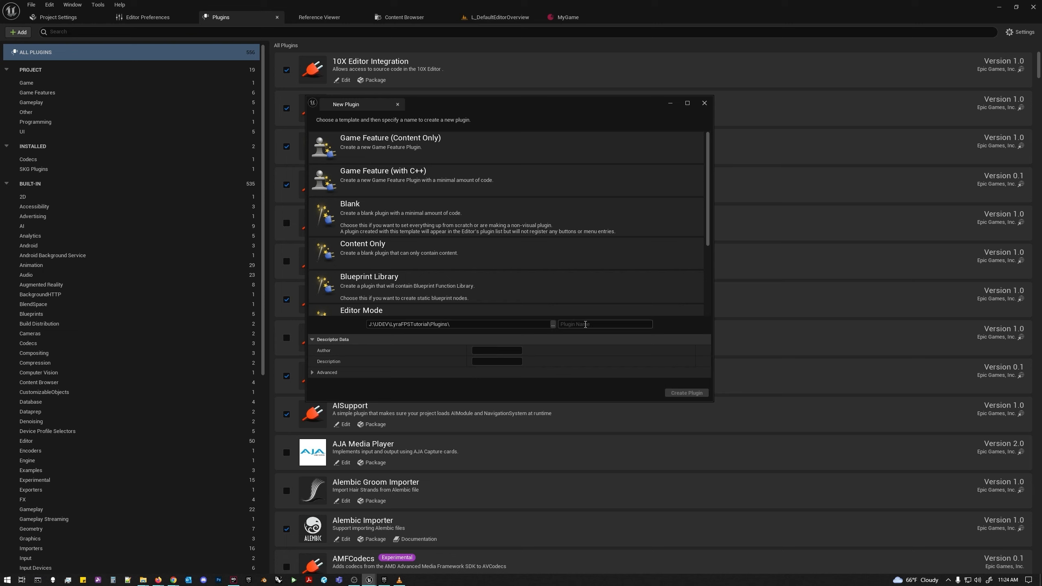
left_click(704, 103)
Expand the Plugins folder in the content tree and save all assets from the MyGame feature data asset.
left_click(400, 17)
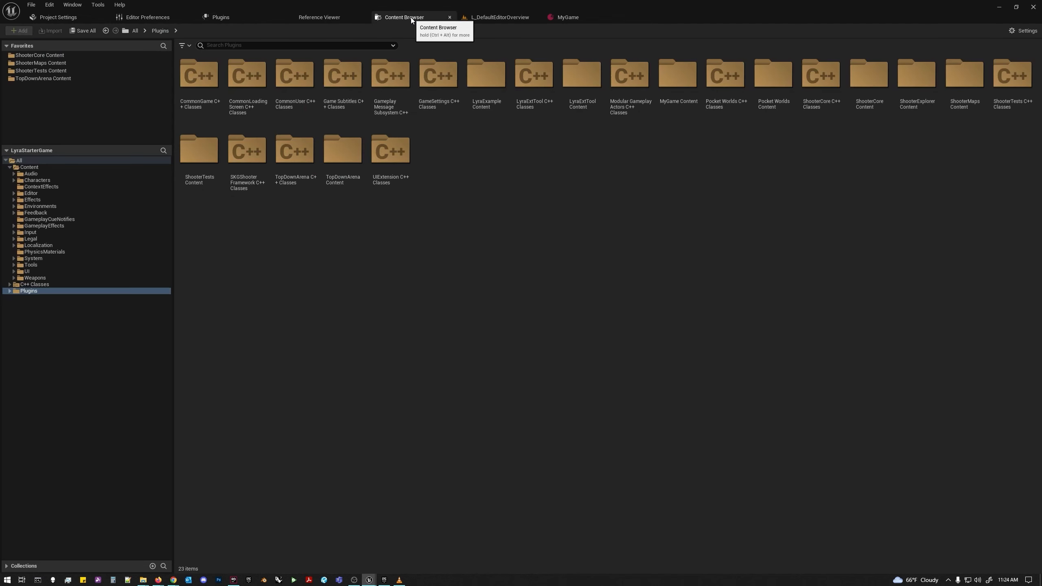
left_click(10, 291)
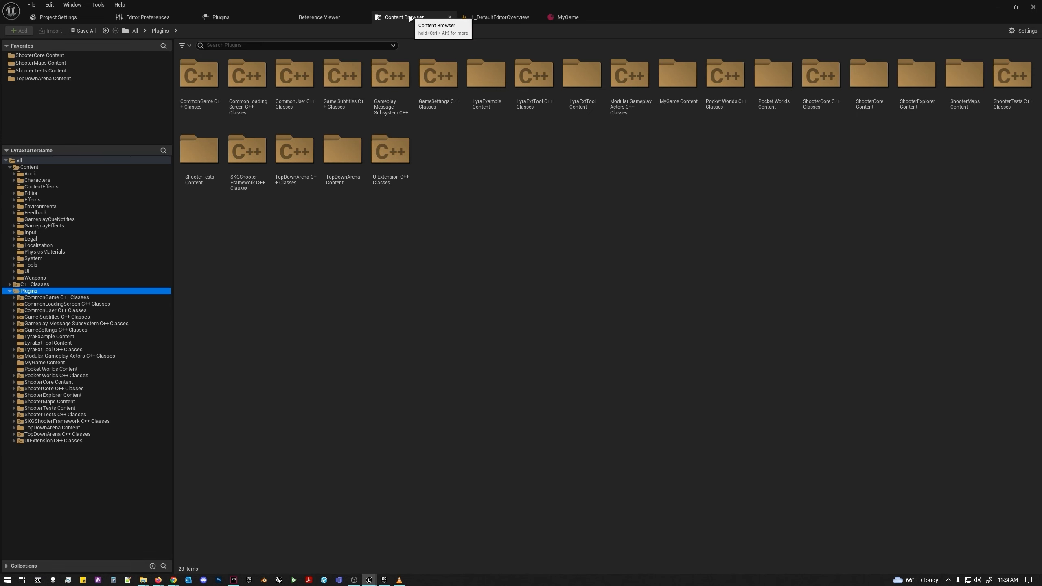
left_click(567, 18)
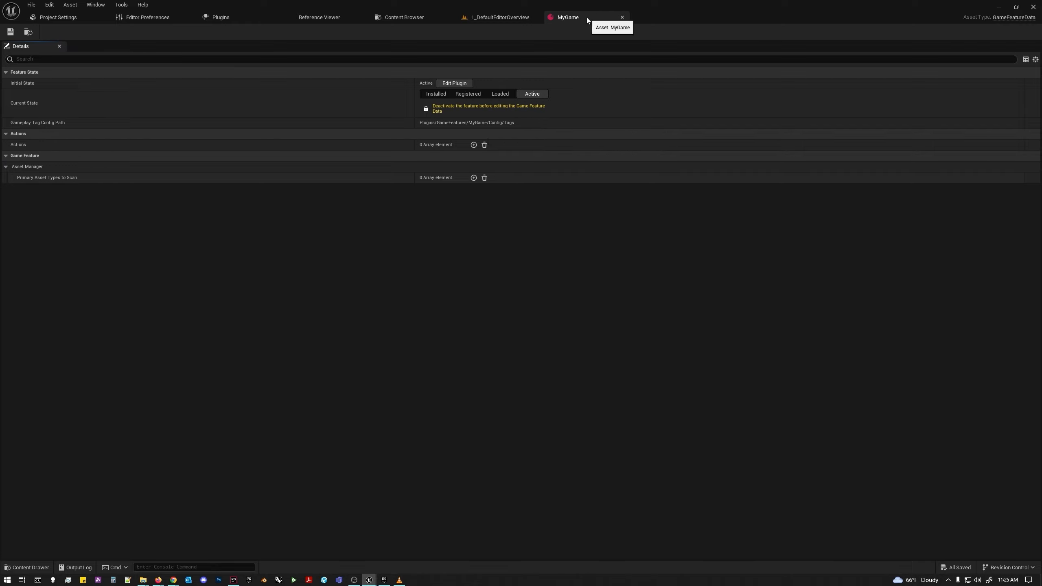
left_click(31, 4)
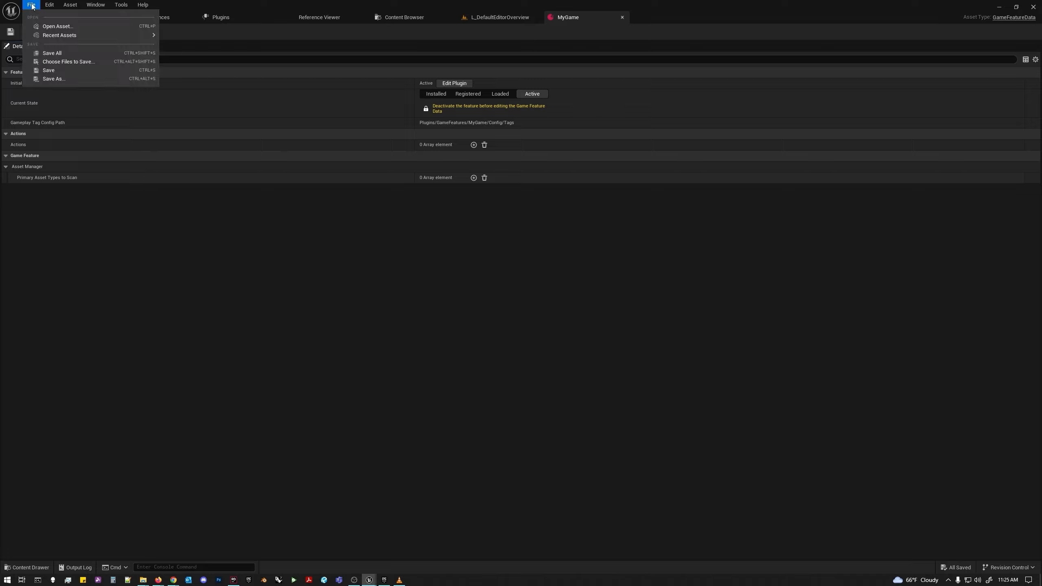
left_click(46, 54)
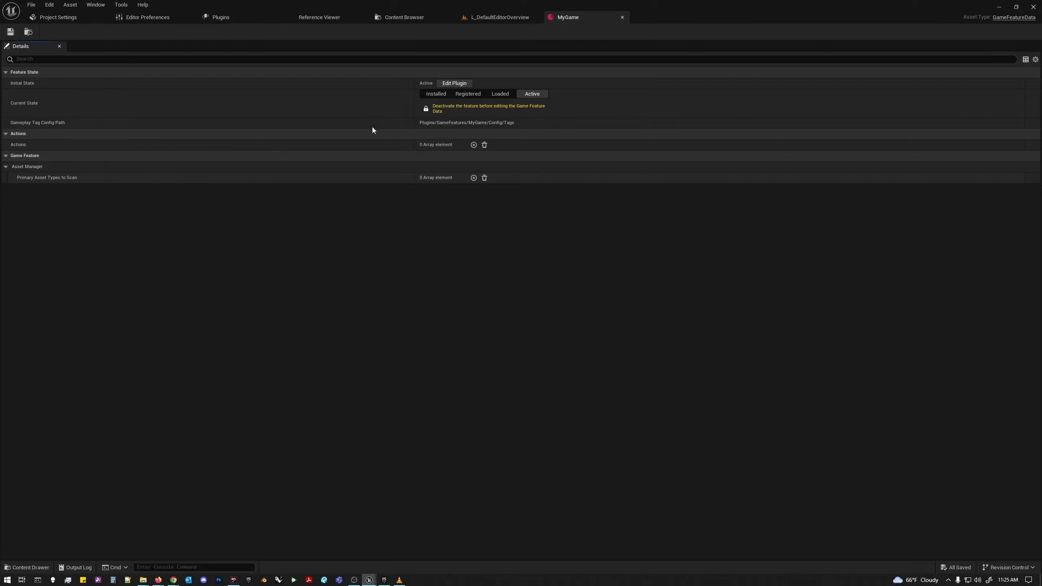
Deactivate the MyGame game feature by setting its current state to Registered.
left_click(233, 579)
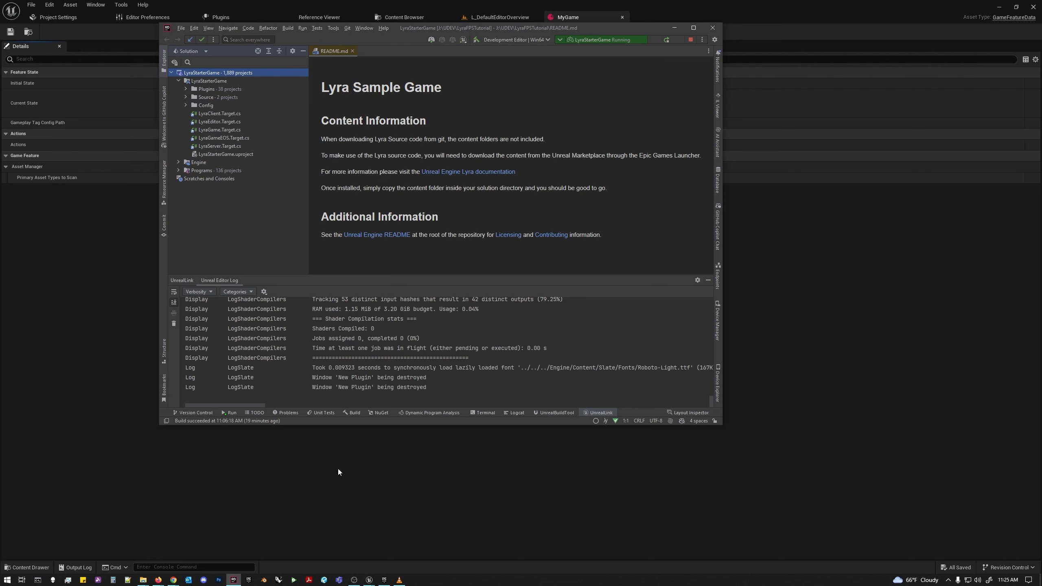
left_click(672, 29)
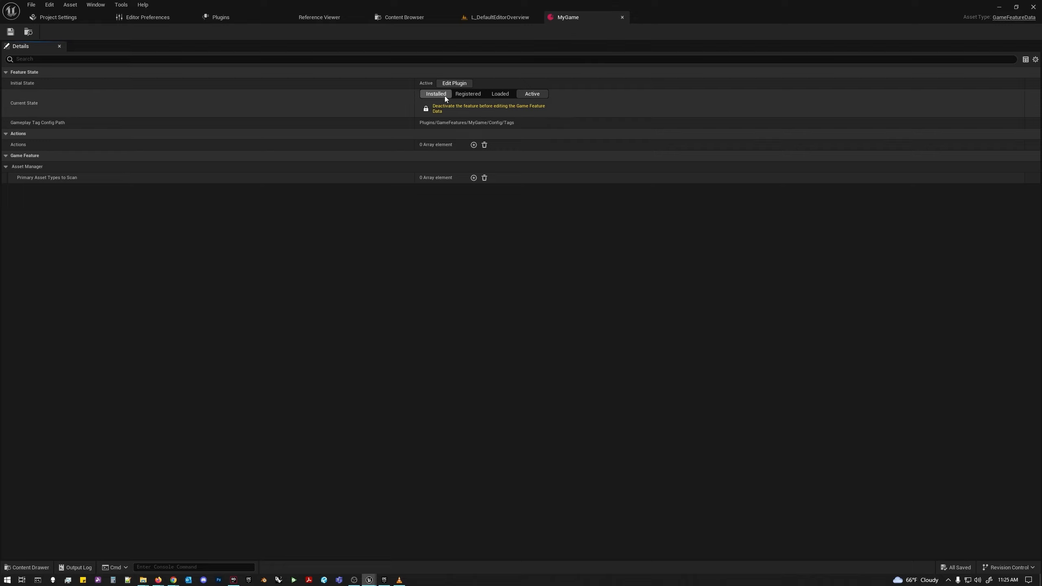
left_click(467, 93)
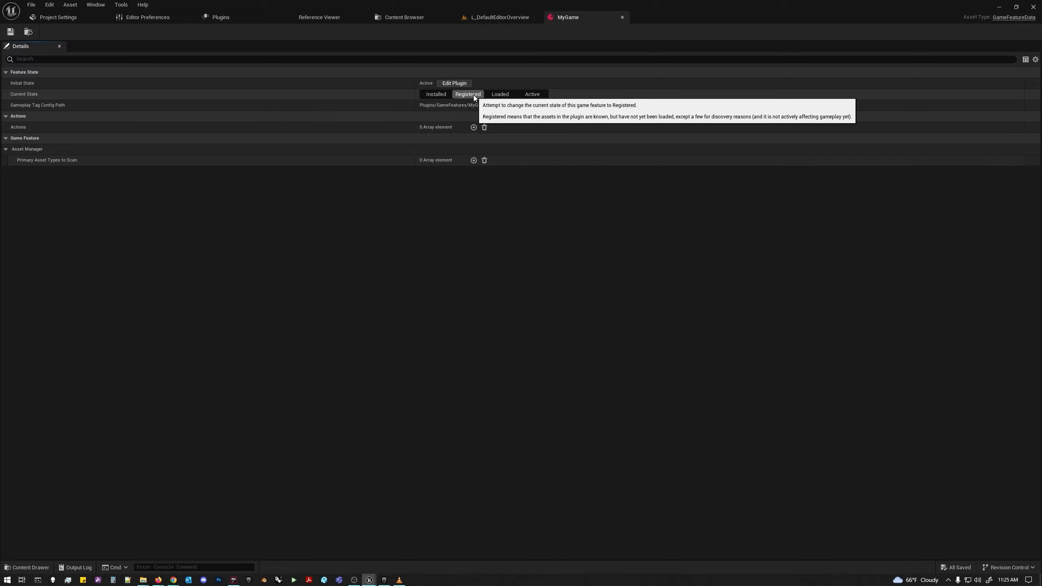
left_click(531, 94)
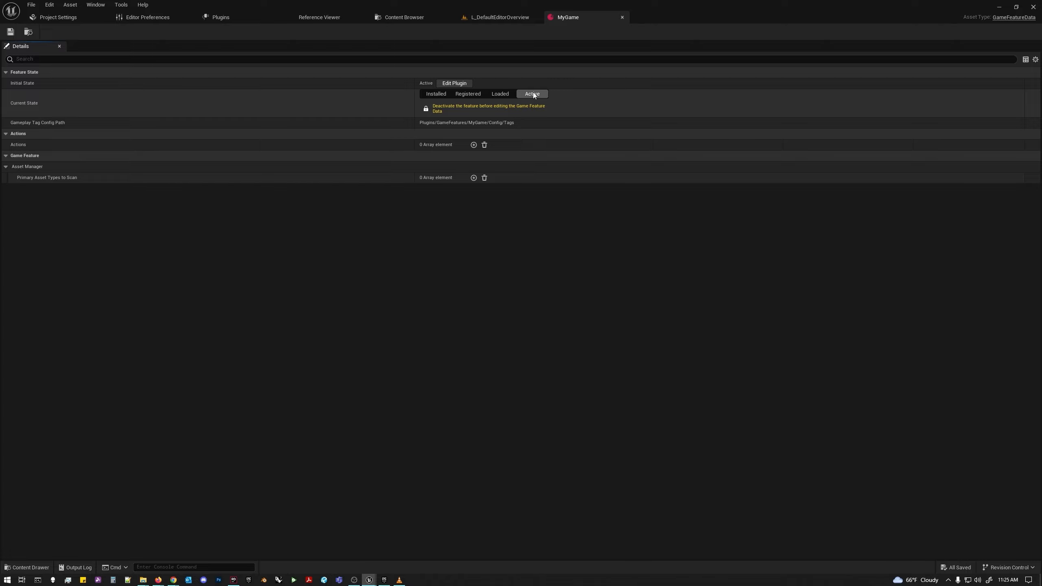
left_click(468, 97)
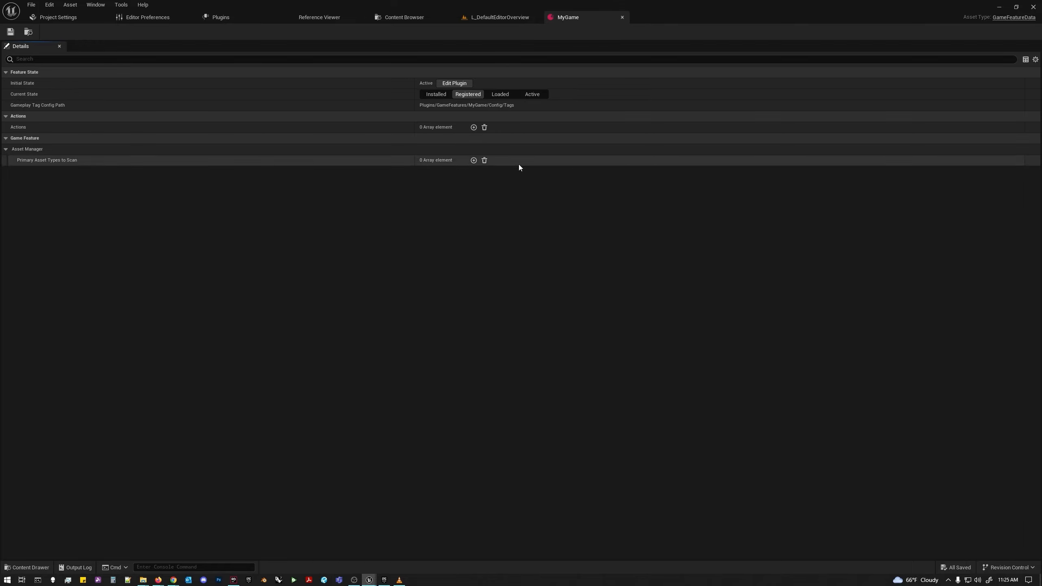
Search the plugin list for "mygame" to check the plugin's entry, and clear the search.
left_click(50, 4)
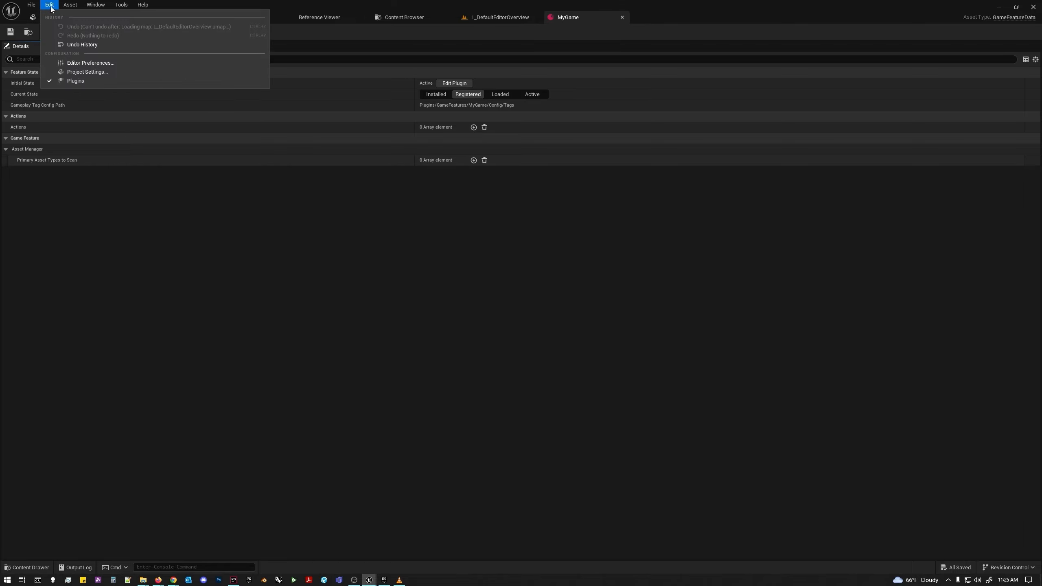
left_click(72, 83)
left_click(205, 32)
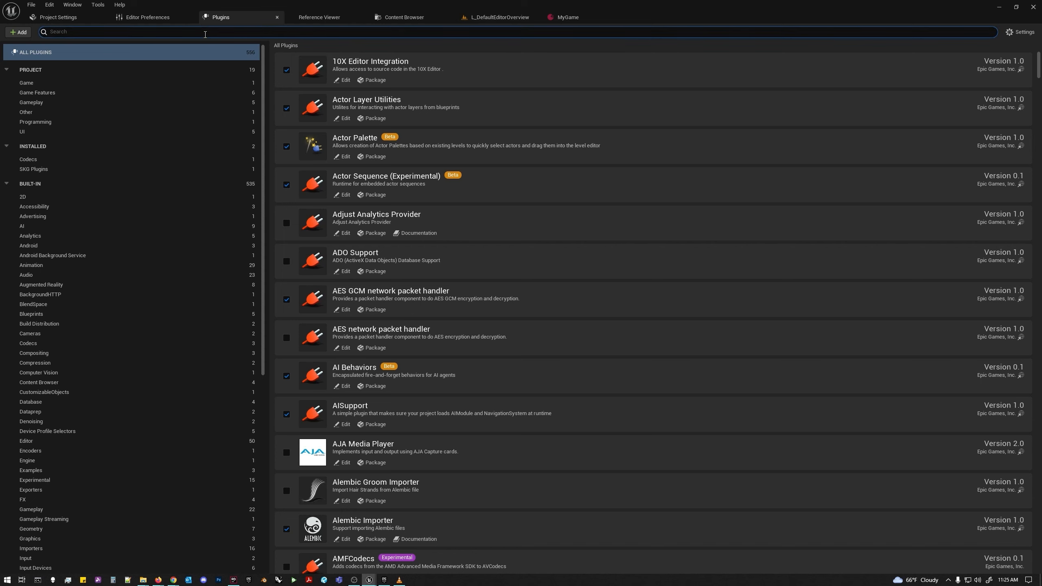
type("mygame")
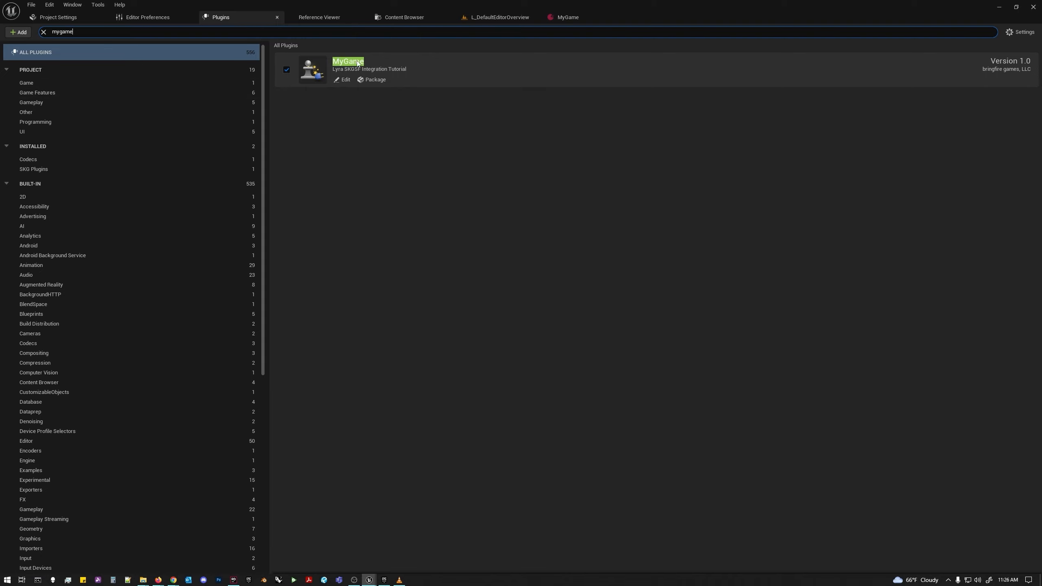
left_click(43, 32)
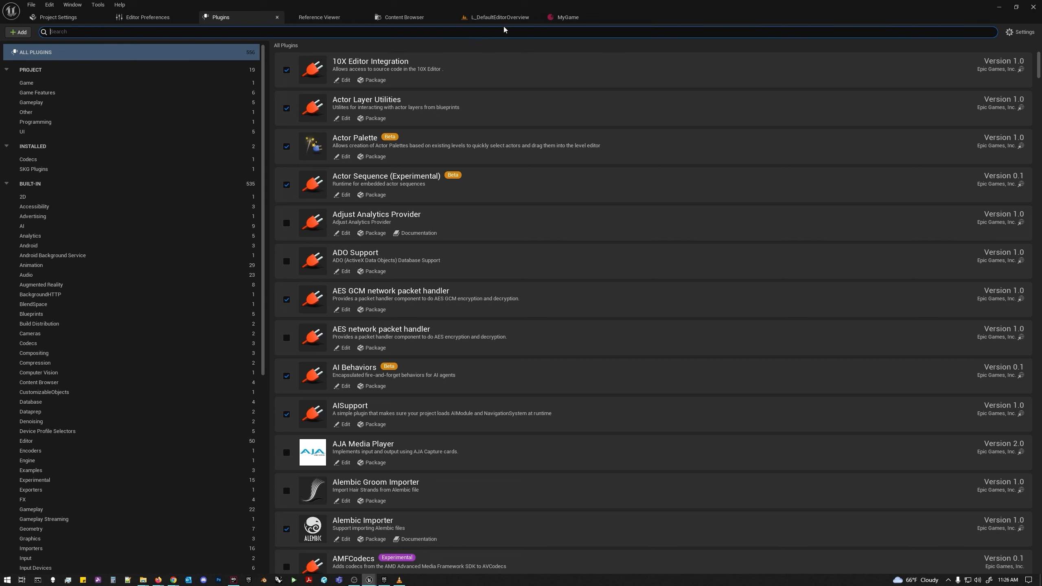
Review the MyGame content folder and its feature data, and check the Live Coding options in the level editor.
left_click(419, 18)
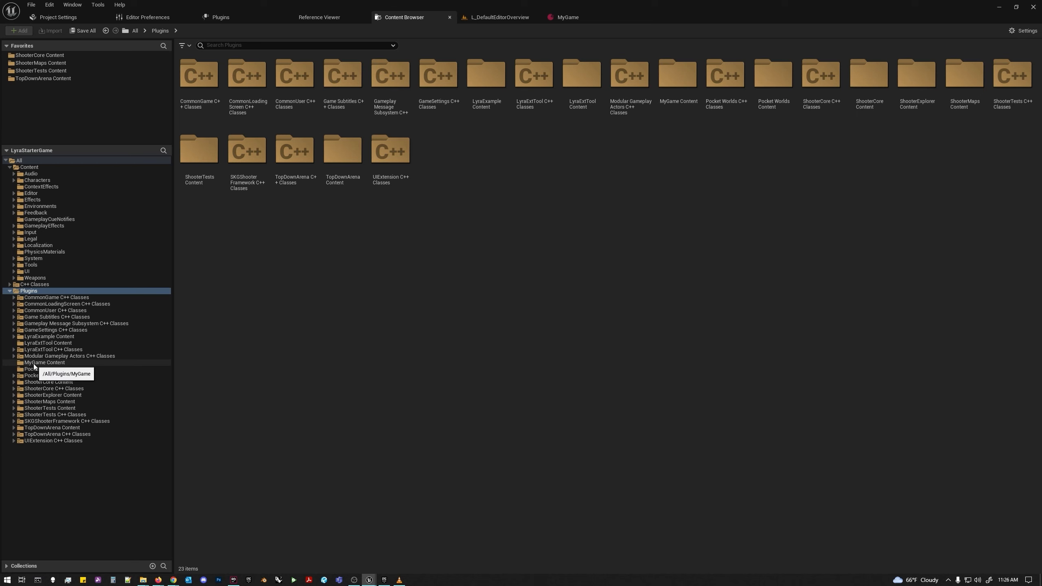
left_click(591, 15)
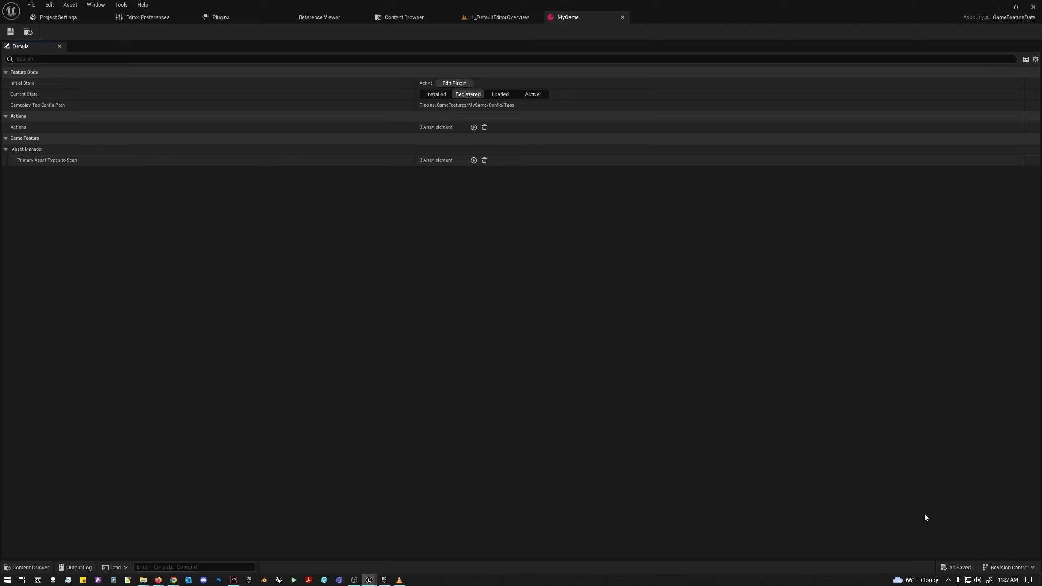
left_click(517, 17)
left_click(929, 568)
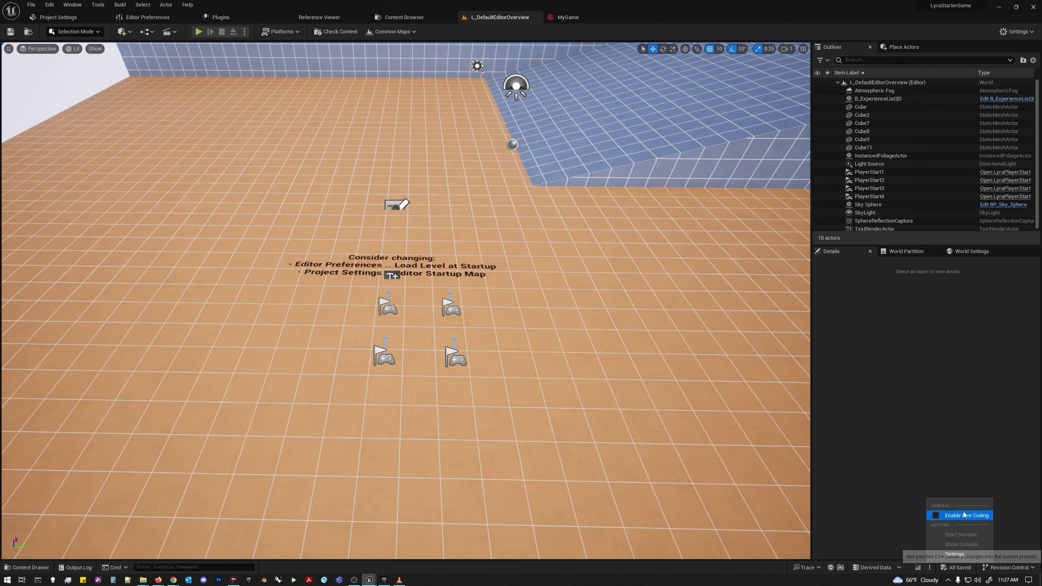
left_click(496, 16)
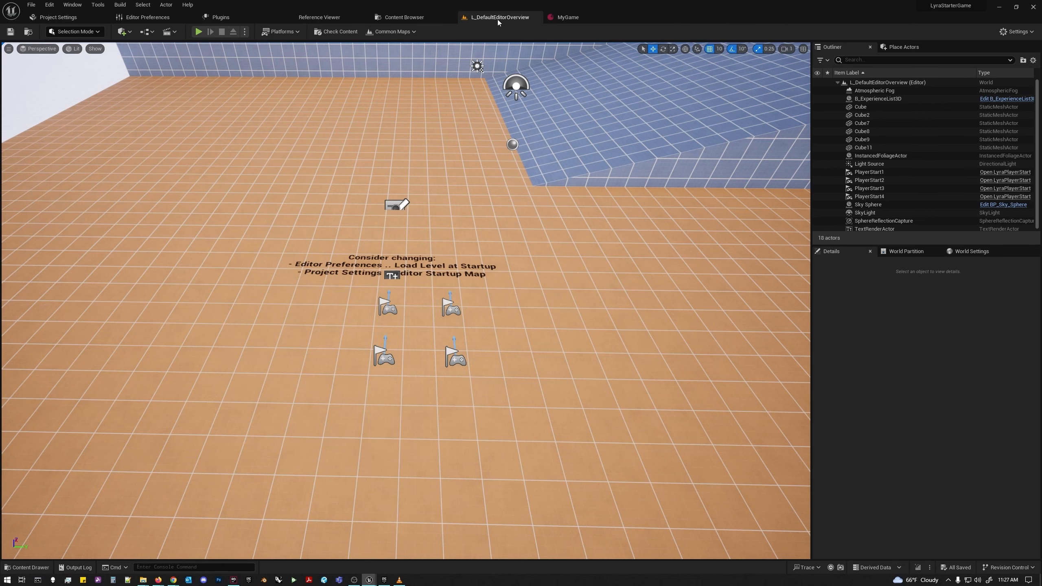
Give the MyGame Content folder a blue folder color and select the MyGame data asset inside it.
left_click(405, 16)
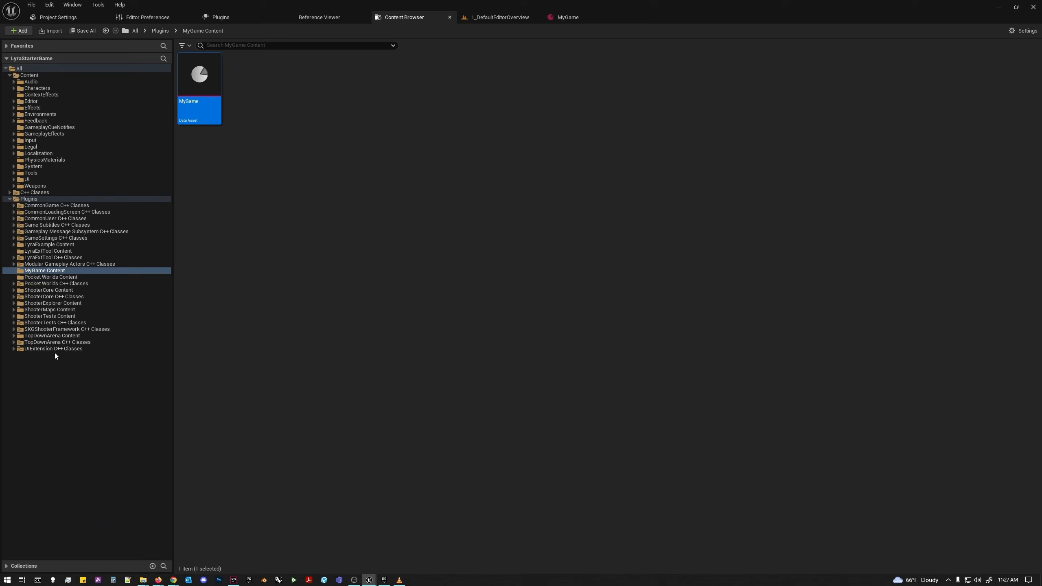
right_click(30, 272)
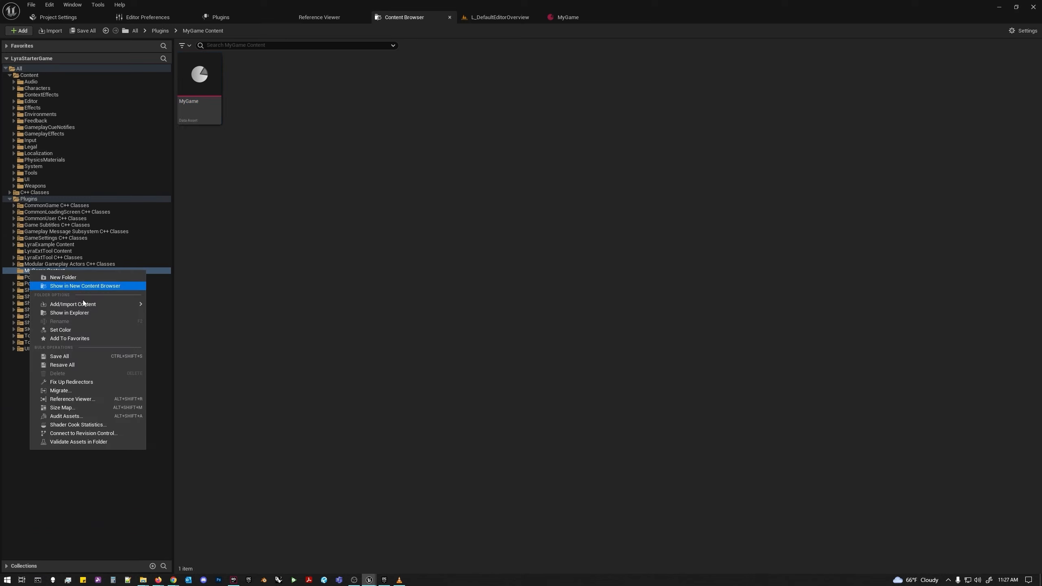
left_click(80, 329)
left_click_drag(168, 400, 95, 381)
left_click(205, 532)
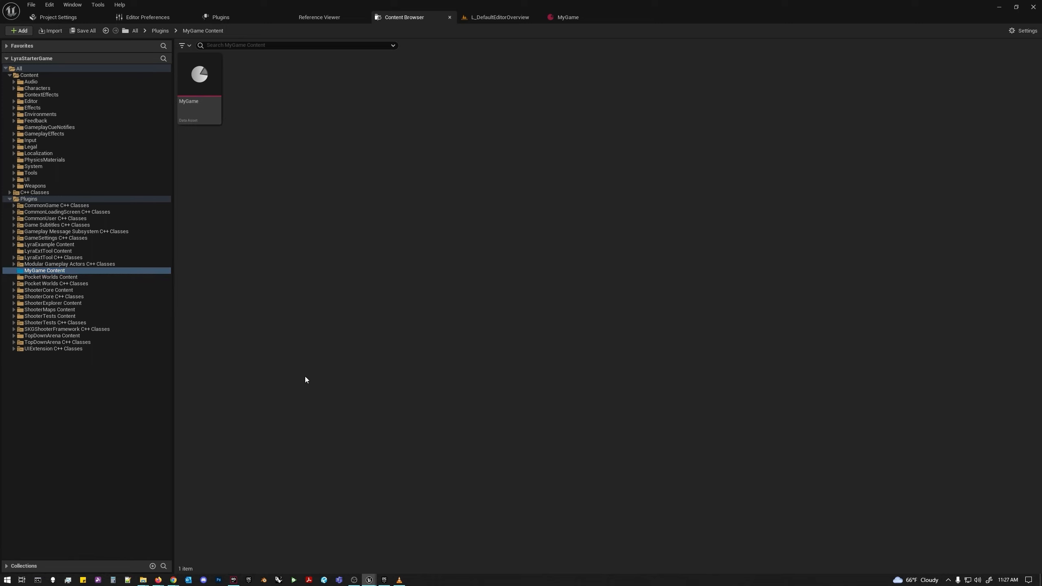
left_click(37, 271)
left_click(201, 109)
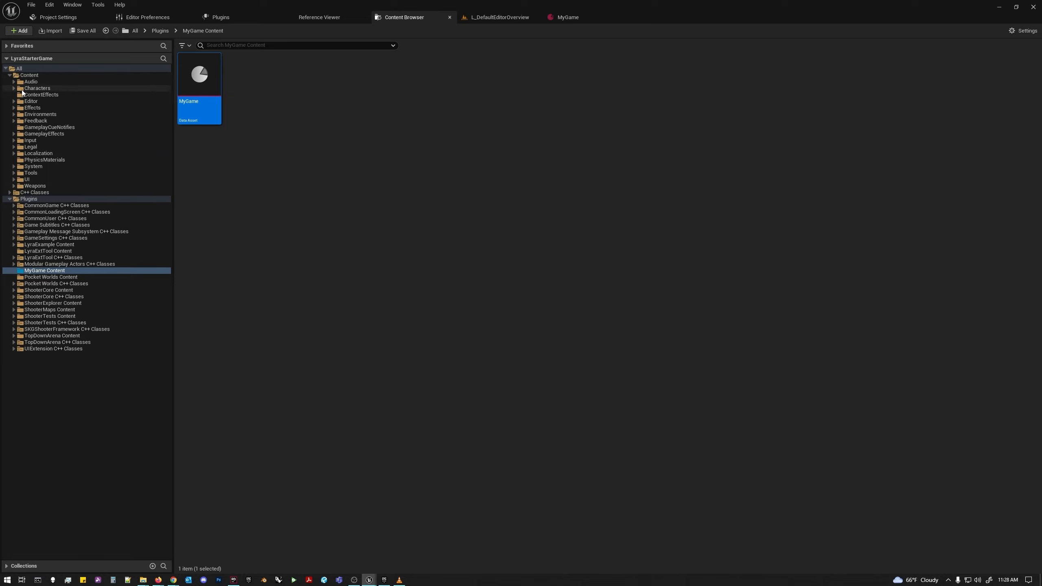
Examine the Characters content folder, including its Heroes and Cosmetics subfolders, and collapse it again.
left_click(14, 87)
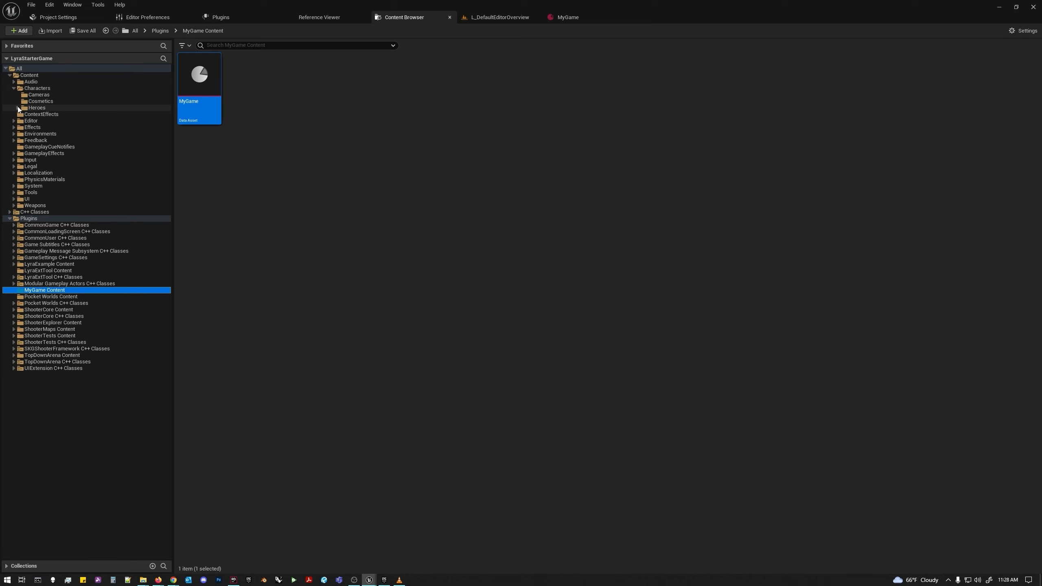
left_click(18, 108)
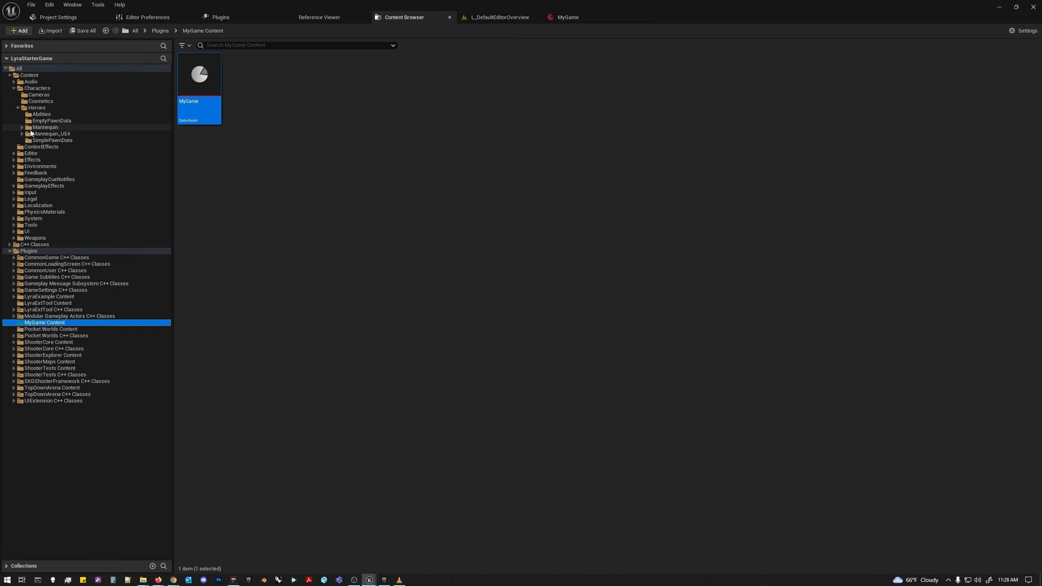
left_click(33, 100)
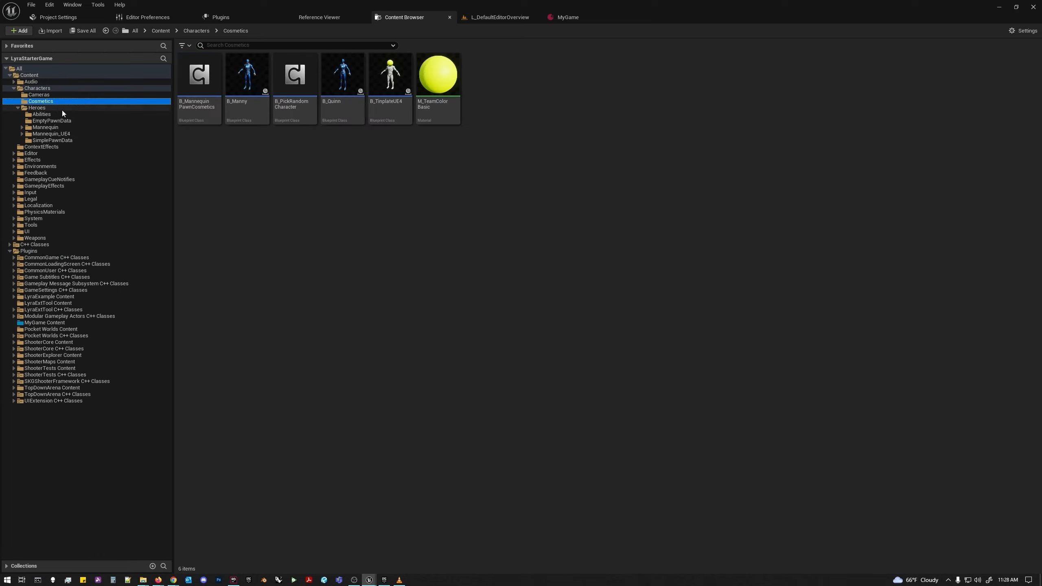
double_click(20, 88)
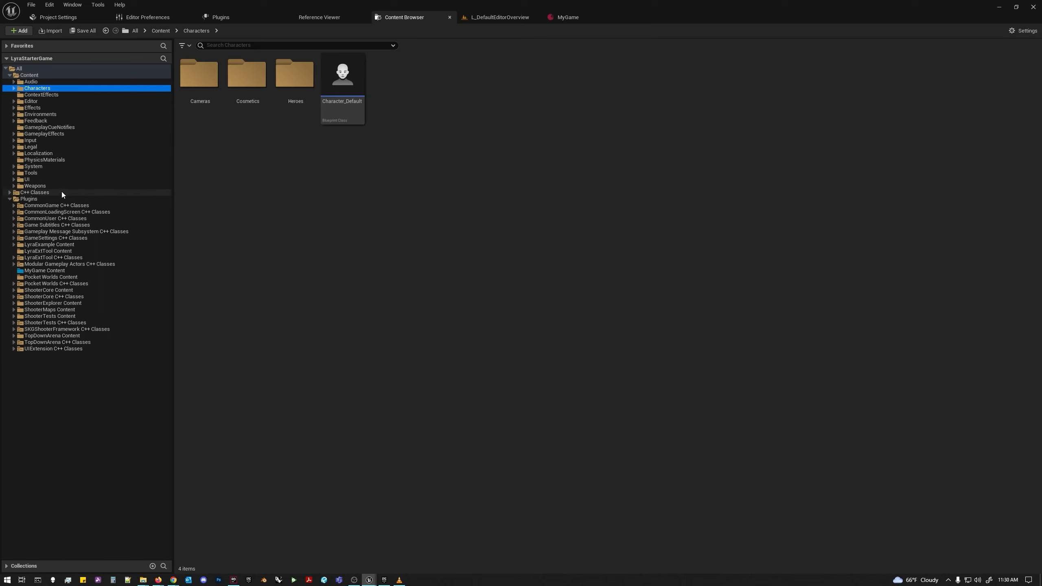
left_click(220, 184)
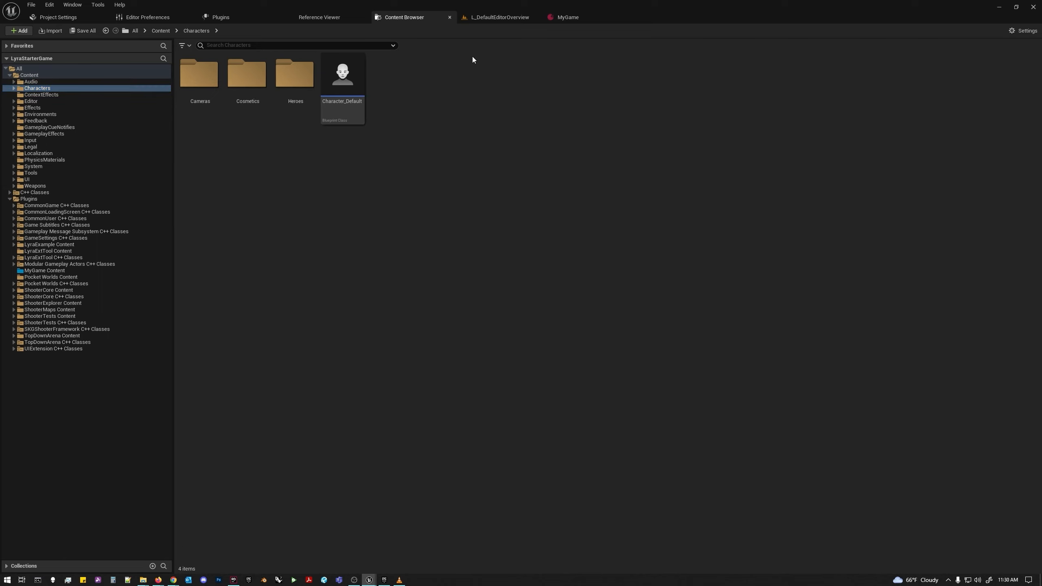
left_click(565, 20)
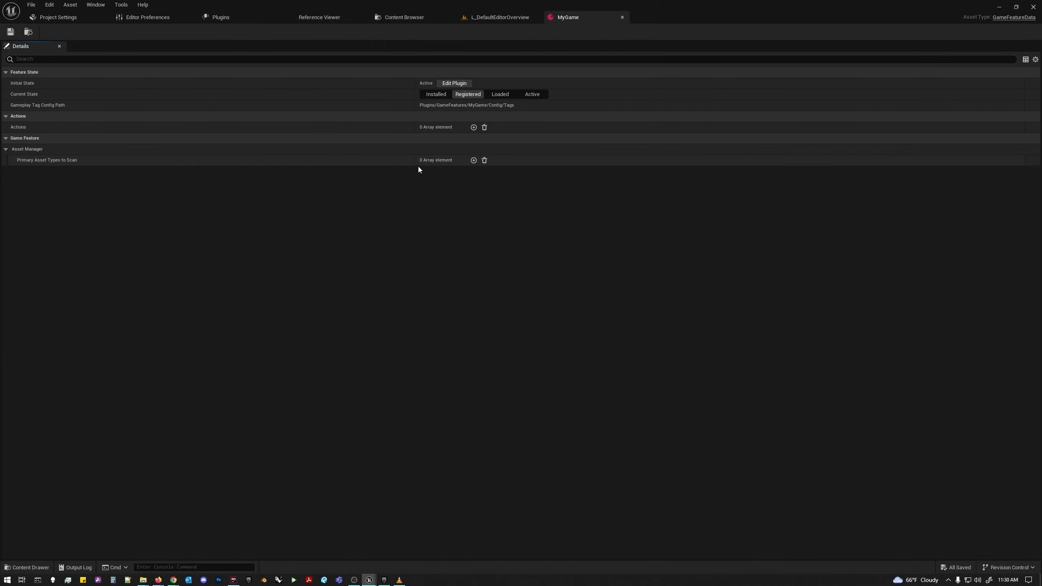
left_click(406, 18)
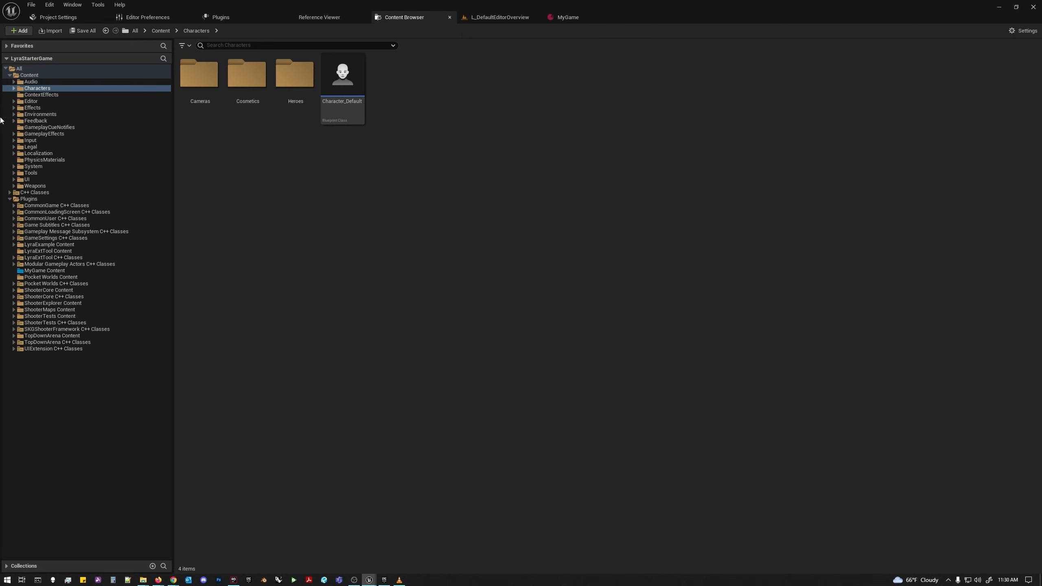
left_click(567, 19)
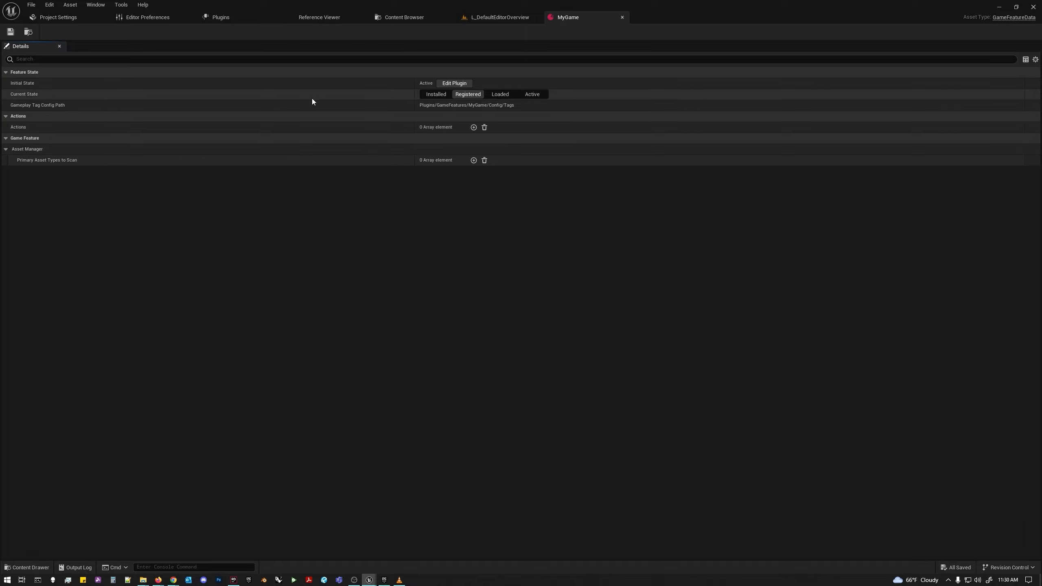
left_click(401, 18)
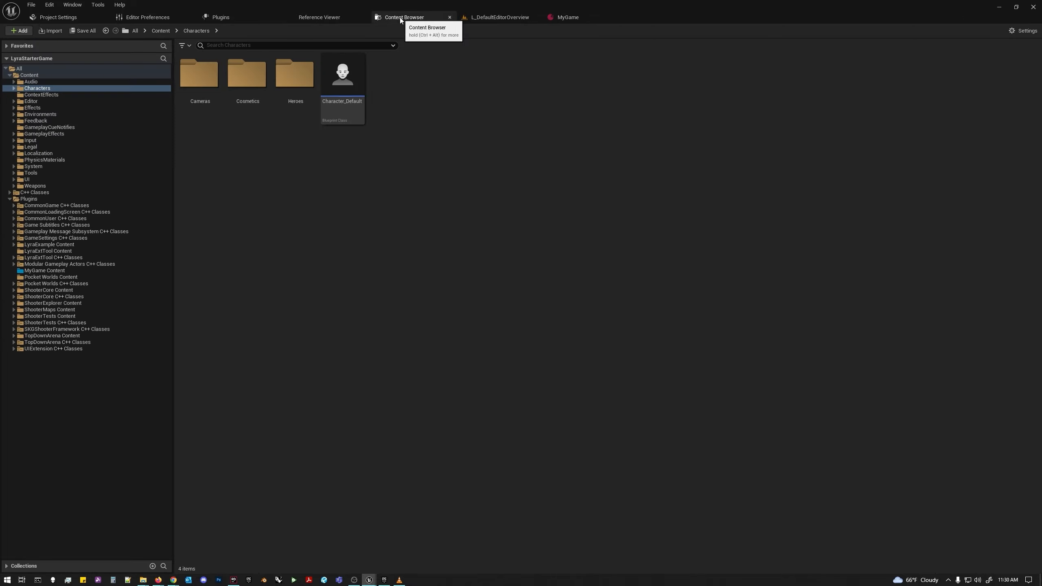
Examine the Actions and Mappings folders under Content's Input folder and open the IMC_Default mapping context.
left_click(13, 140)
left_click(36, 147)
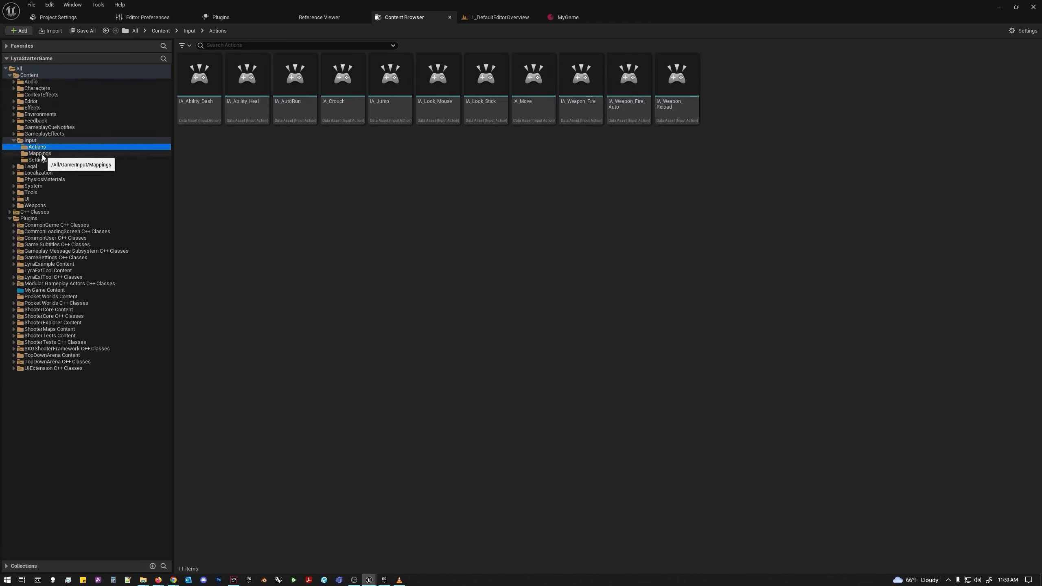
left_click(41, 155)
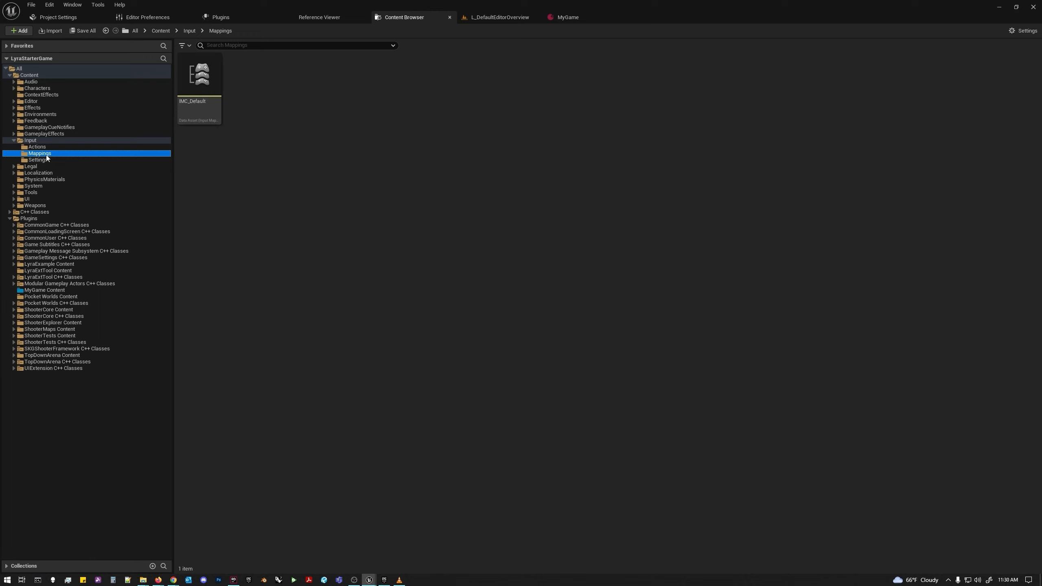
left_click(204, 108)
double_click(203, 108)
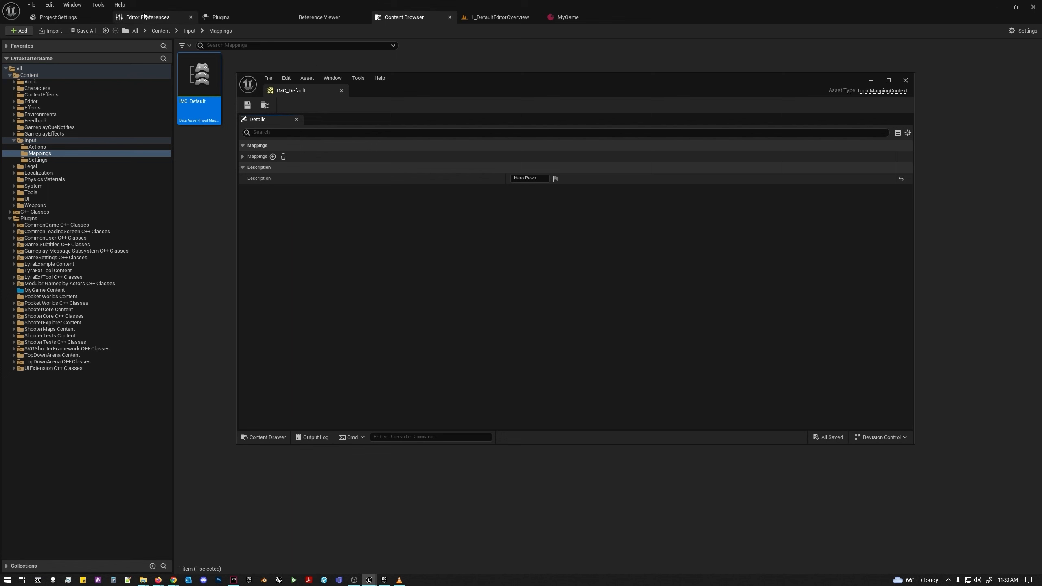
Close the floating IMC_Default editor and set Asset Editor Open Location to Main Window in the editor's appearance preferences.
left_click(72, 5)
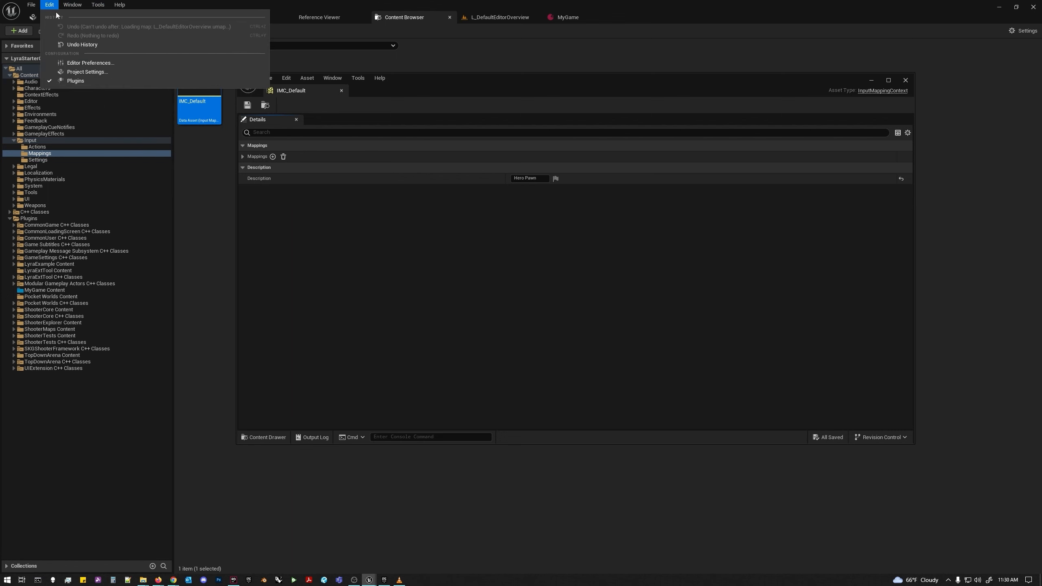
left_click(146, 17)
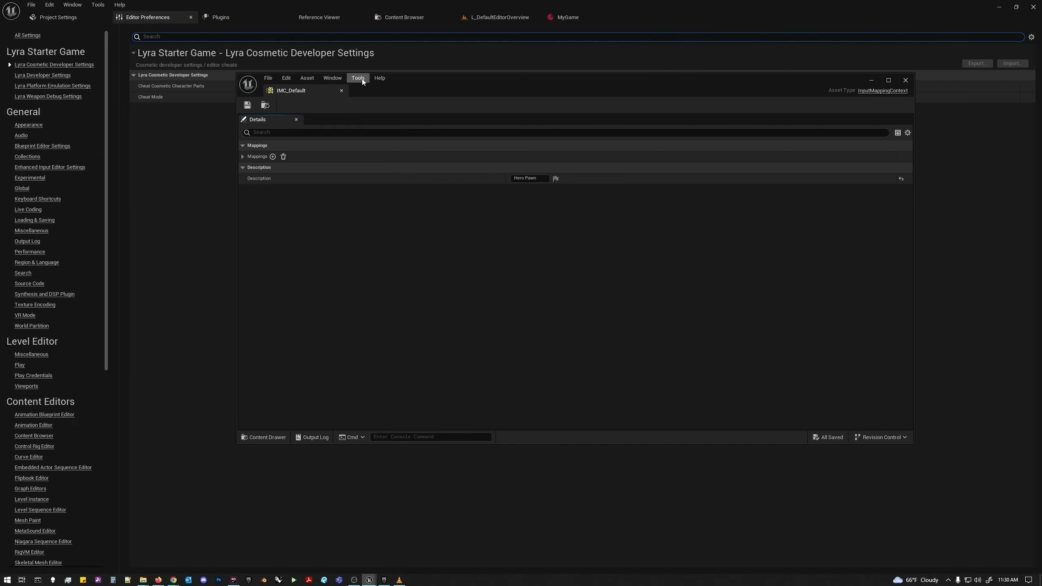
left_click(342, 91)
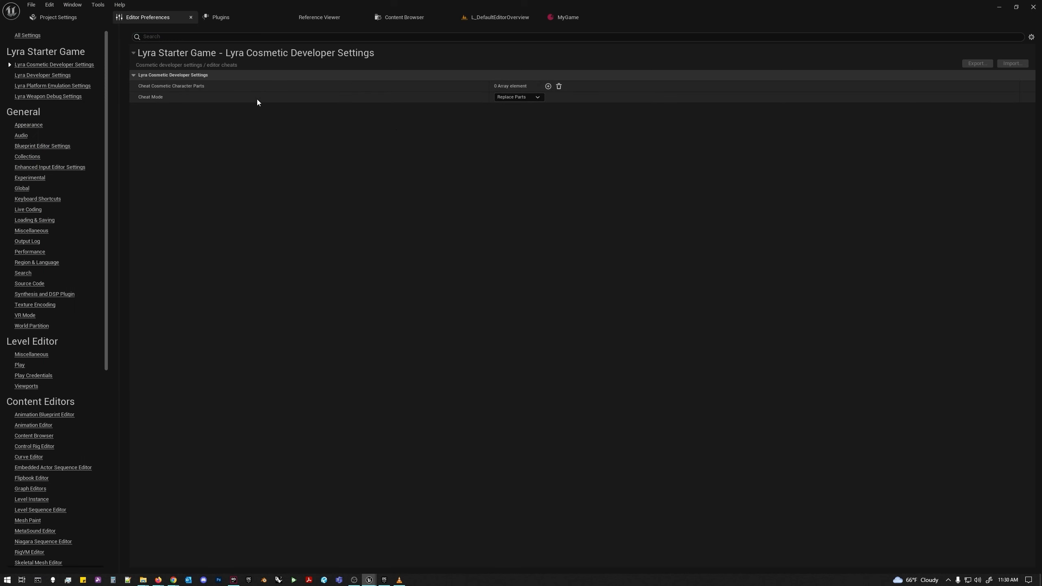
left_click(29, 125)
left_click(518, 196)
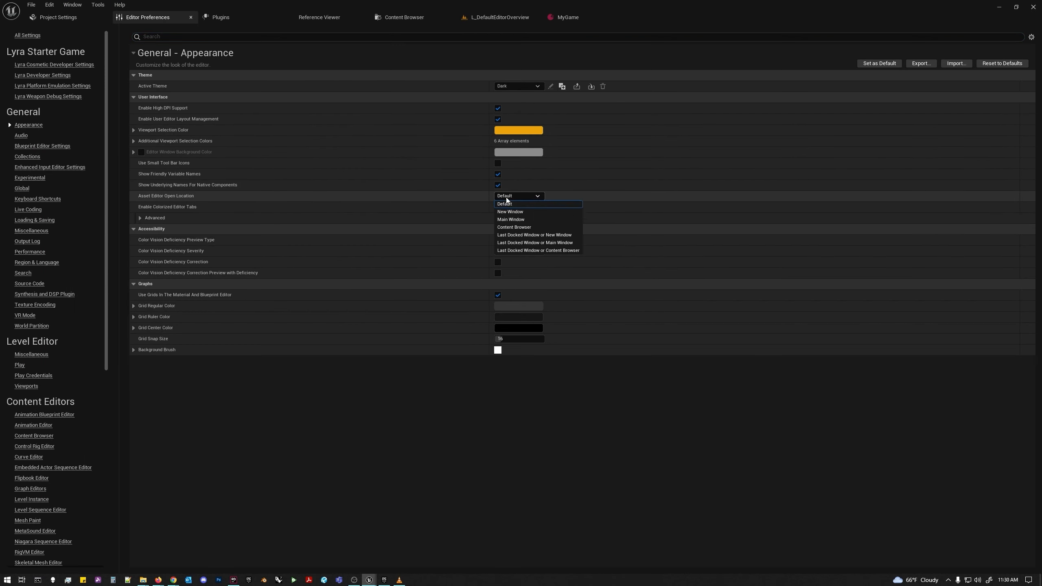
left_click(523, 220)
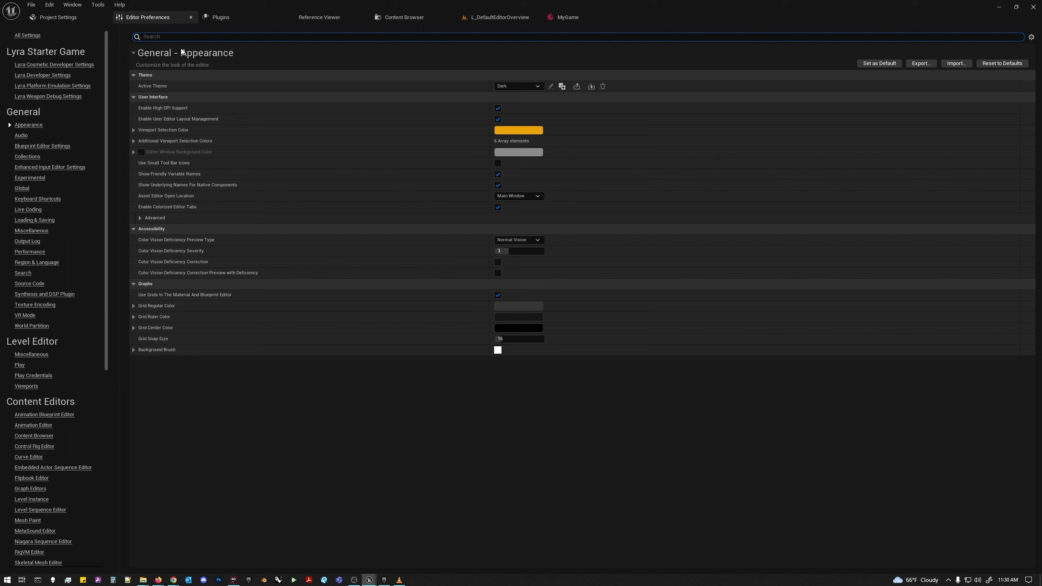
Find the compile settings in the editor preferences, set Save on Compile to On Success Only and clear the search.
left_click(171, 37)
type("compile")
left_click(518, 86)
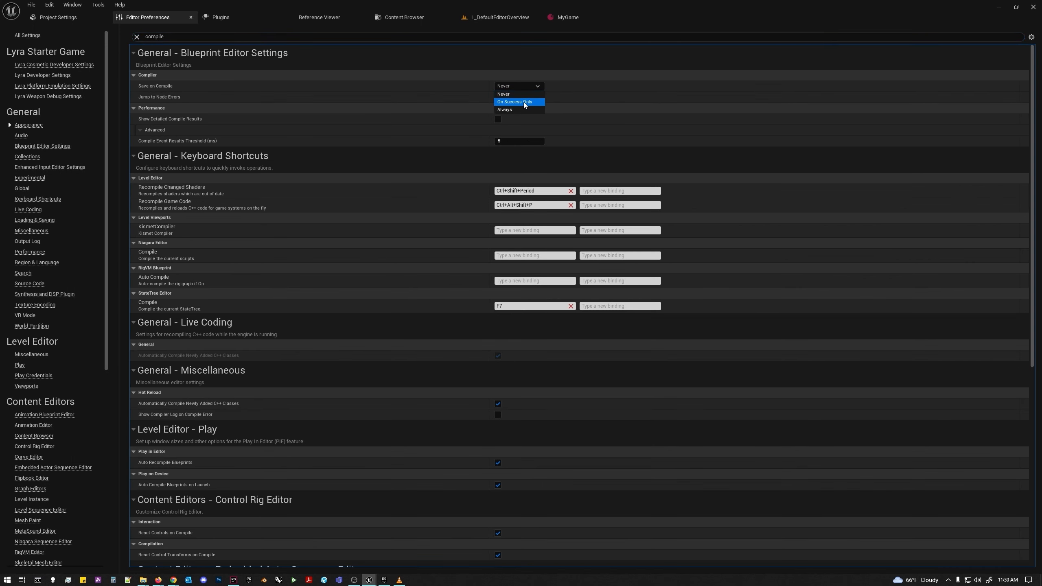
left_click(517, 103)
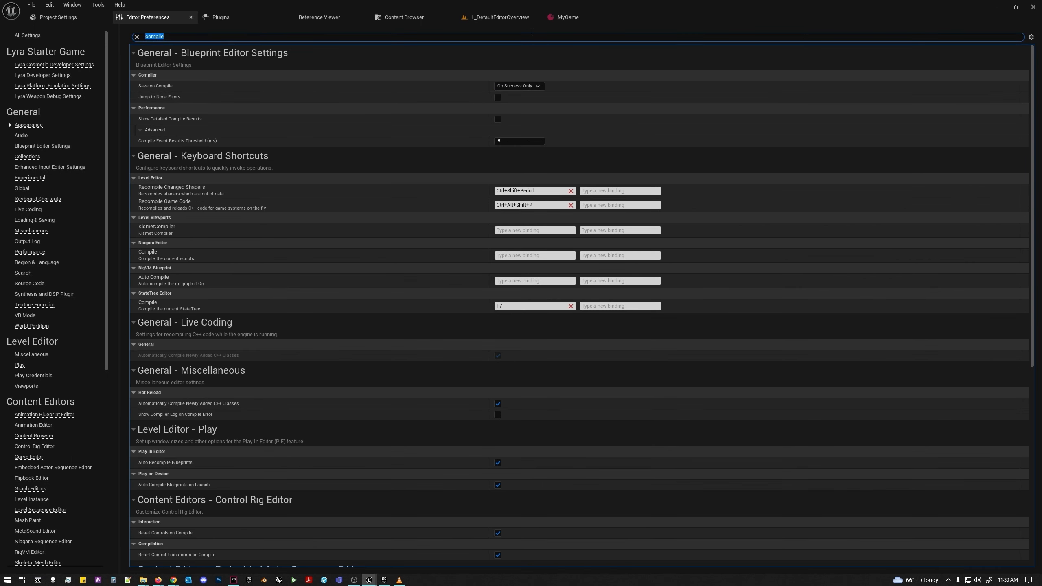
left_click(138, 37)
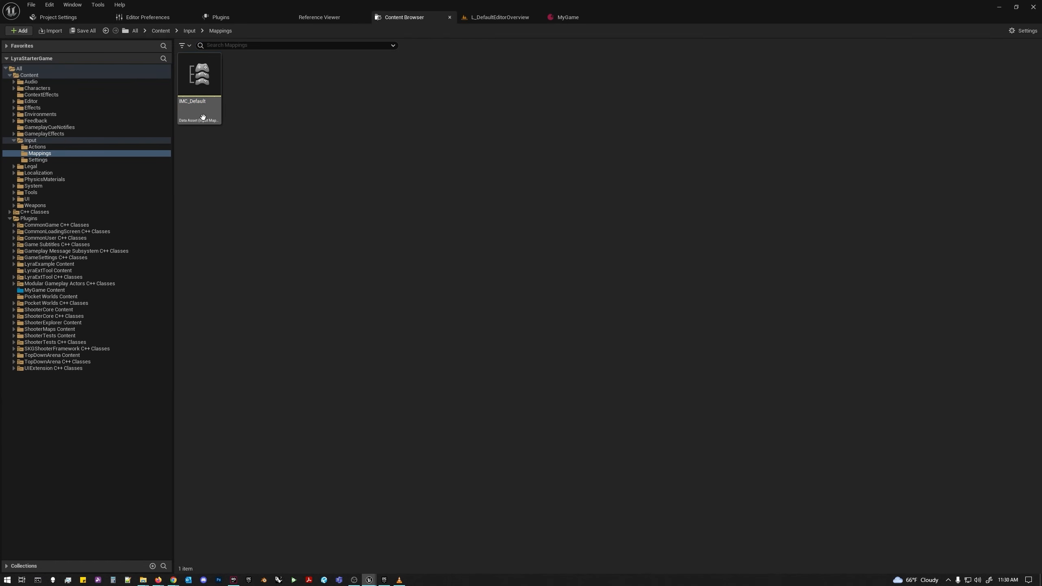
Open the IMC_Default mapping context, examine its list of input mappings and return to the Content Browser.
double_click(199, 116)
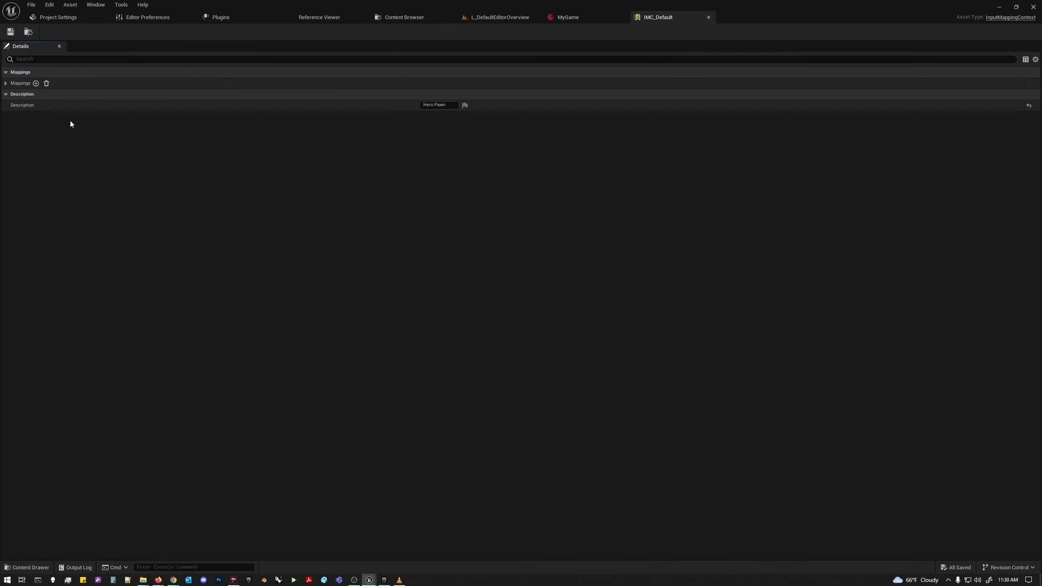
left_click(5, 83)
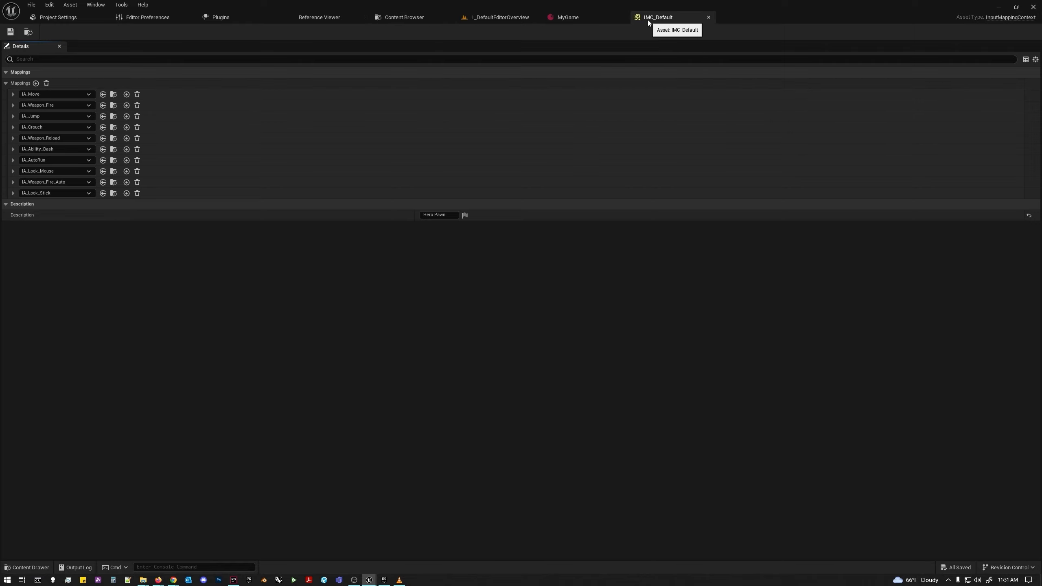
left_click(415, 20)
Duplicate the IMC_Default mapping context in the Mappings folder and name the copy IMC_Default_MyGame.
right_click(211, 115)
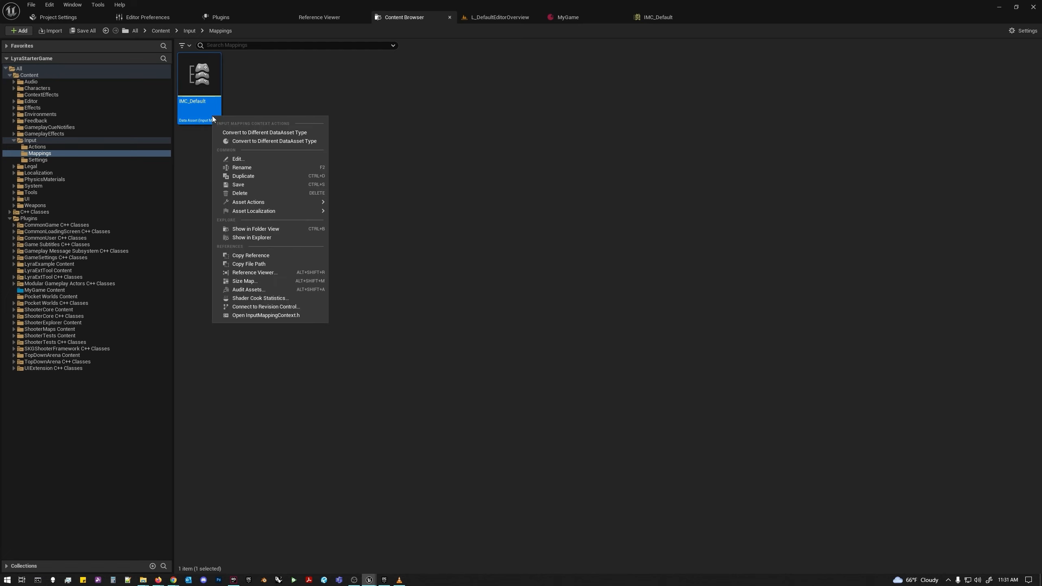
left_click(308, 96)
right_click(200, 110)
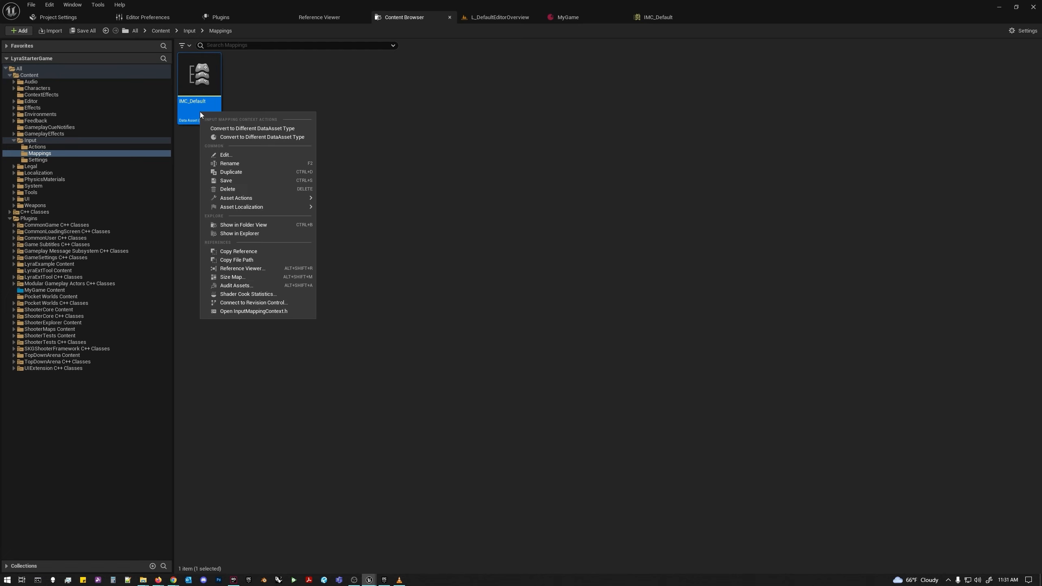
left_click(251, 176)
left_click(261, 103)
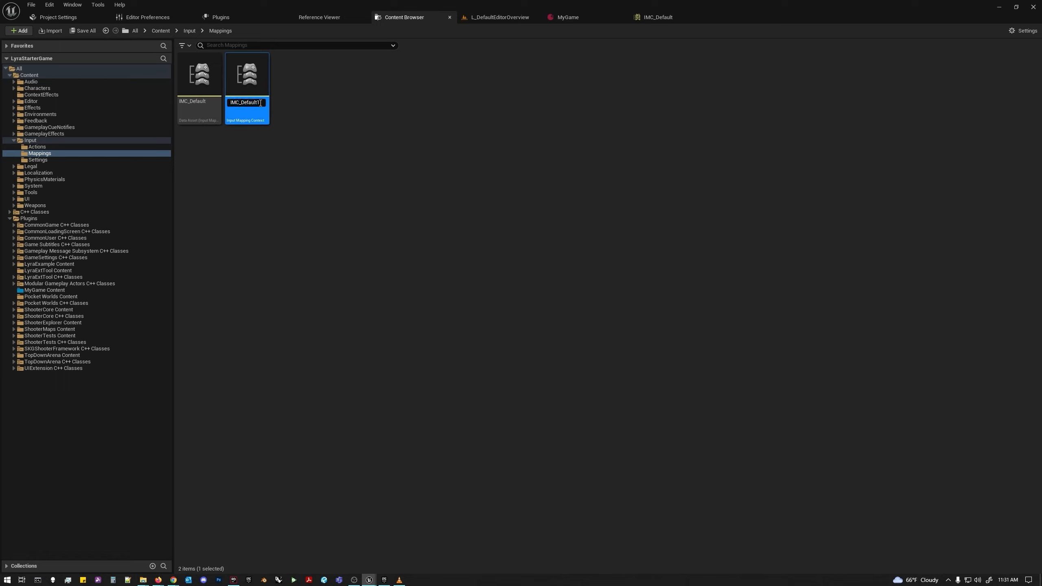
key("BackSpace")
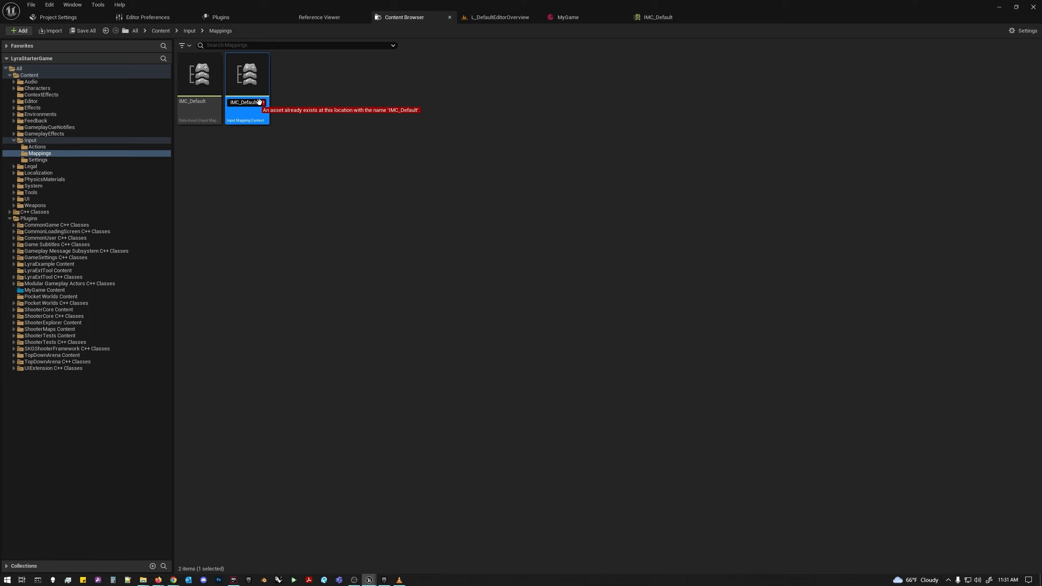
type("_")
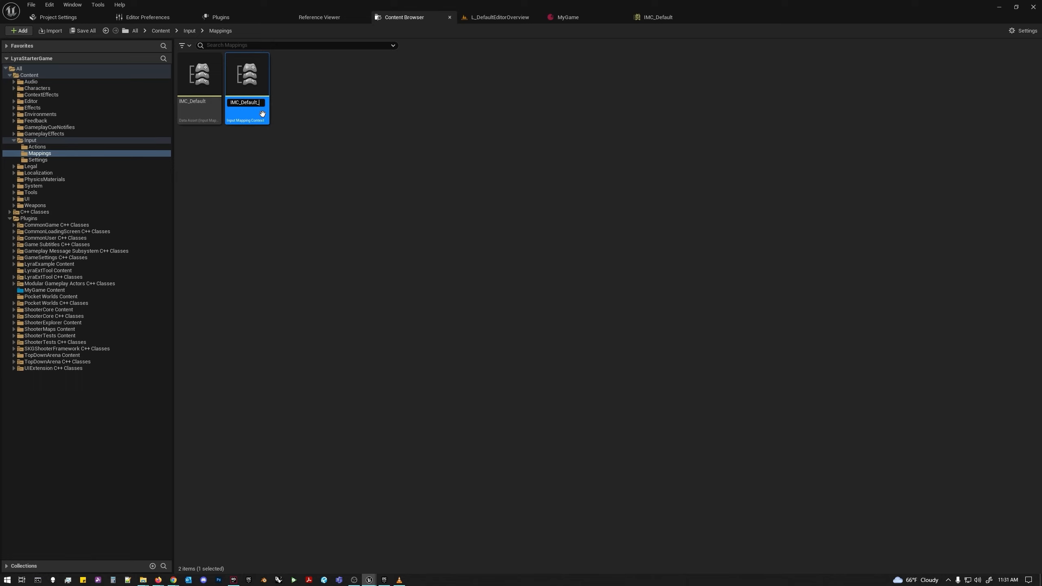
type("MyGame")
key("Return")
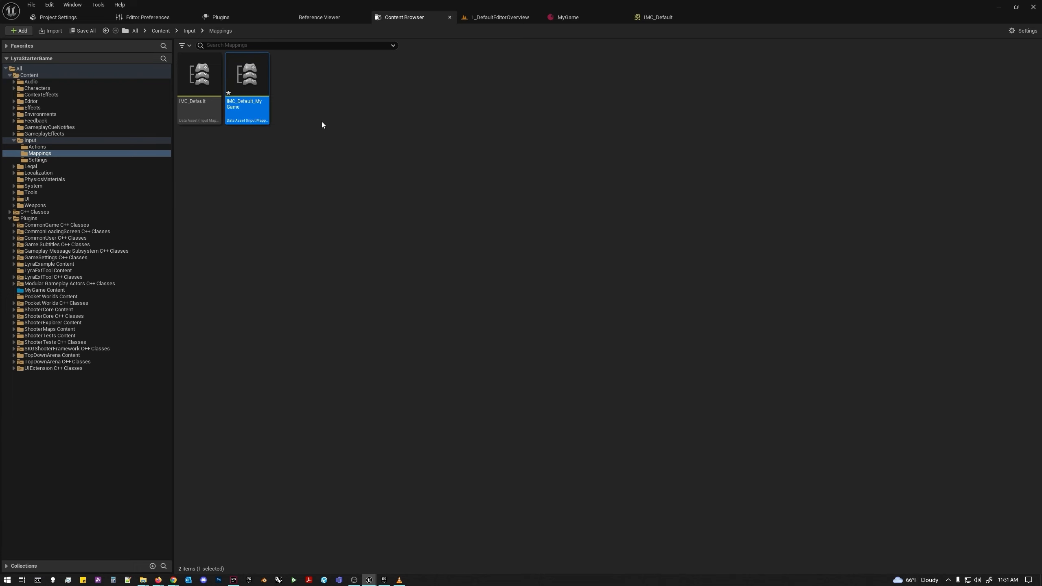
Remove the IA_Weapon_Fire, IA_Weapon_Reload, IA_Ability_Dash, IA_AutoRun and IA_Weapon_Fire_Auto mappings from IMC_Default_MyGame and save it.
double_click(255, 108)
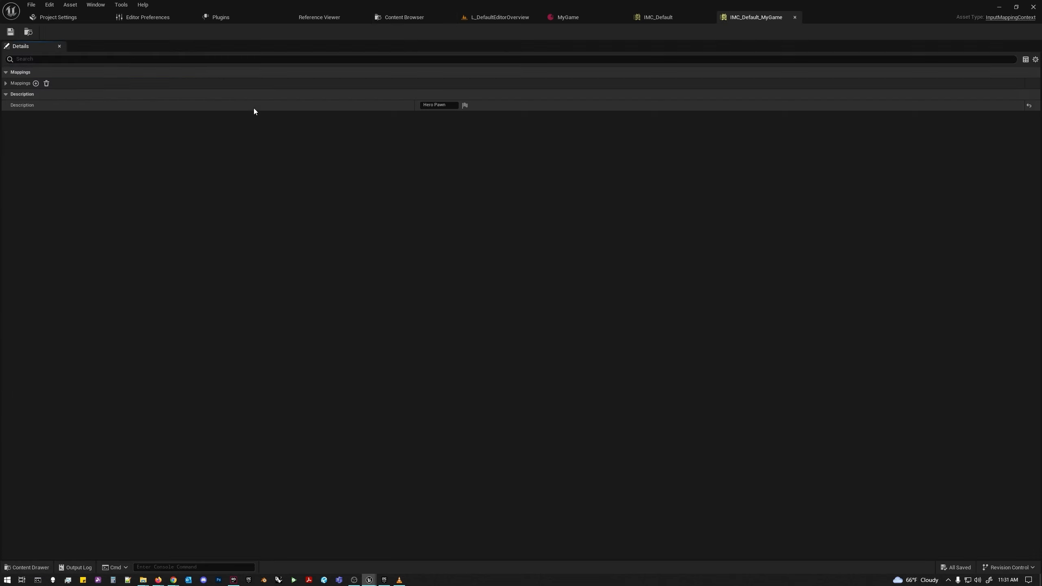
left_click(6, 84)
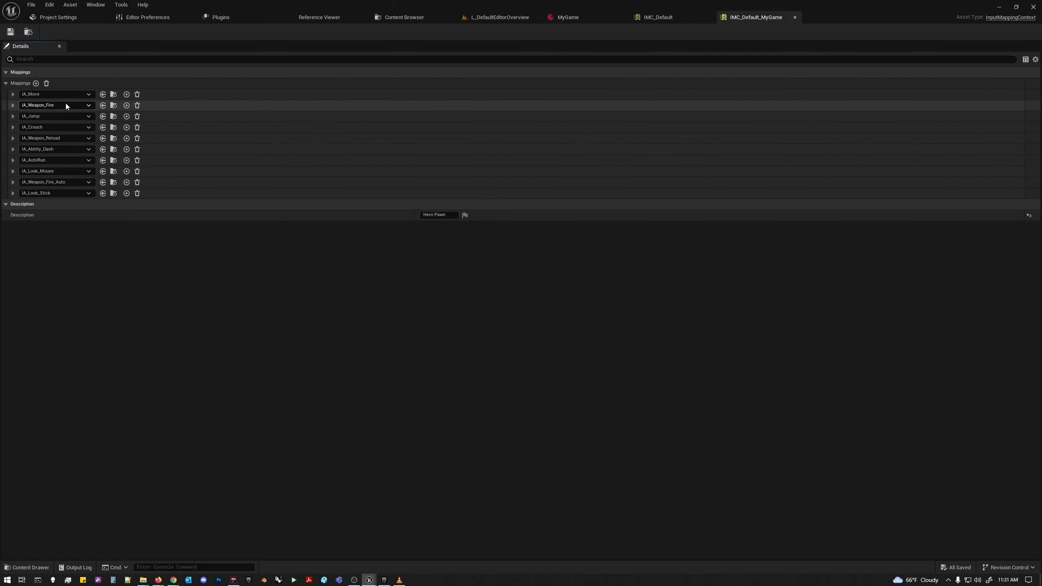
left_click(137, 105)
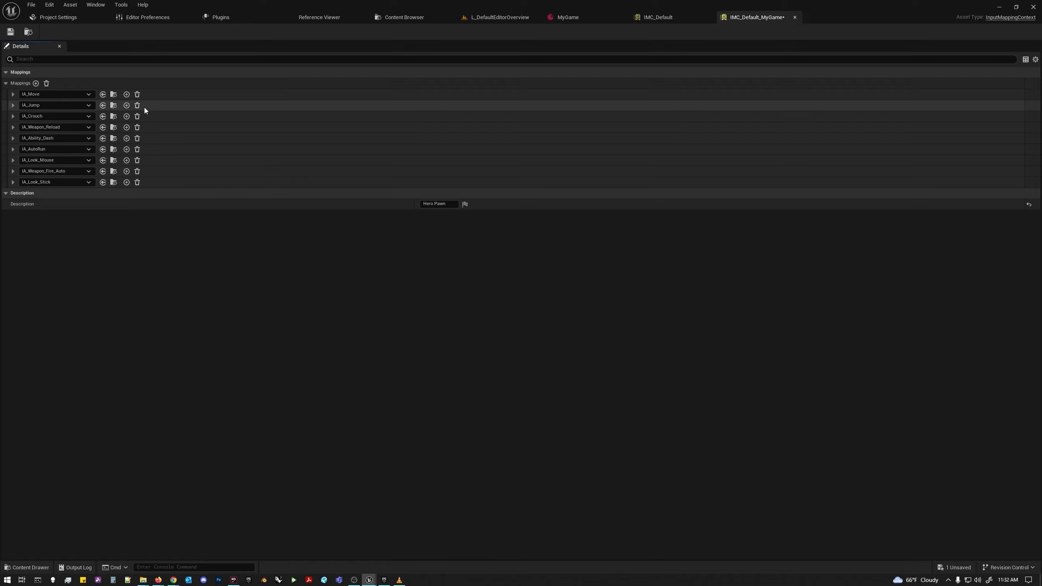
left_click(137, 128)
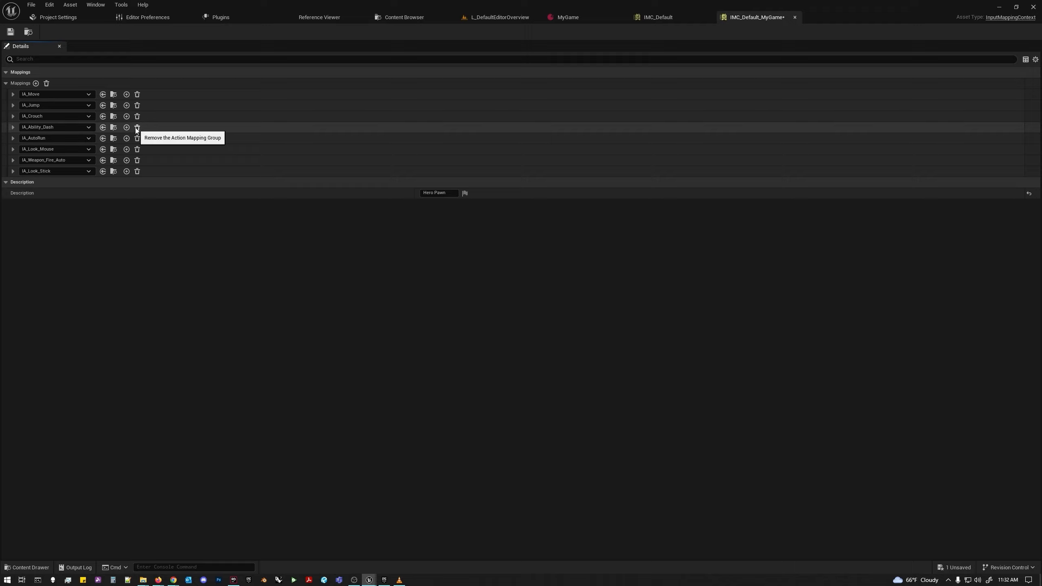
left_click(138, 127)
left_click(137, 128)
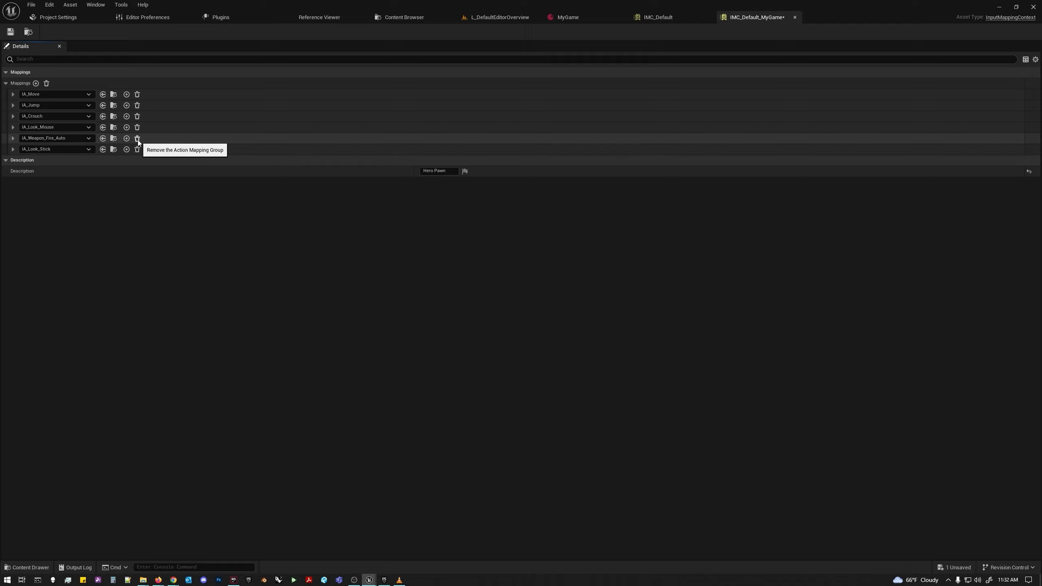
left_click(138, 140)
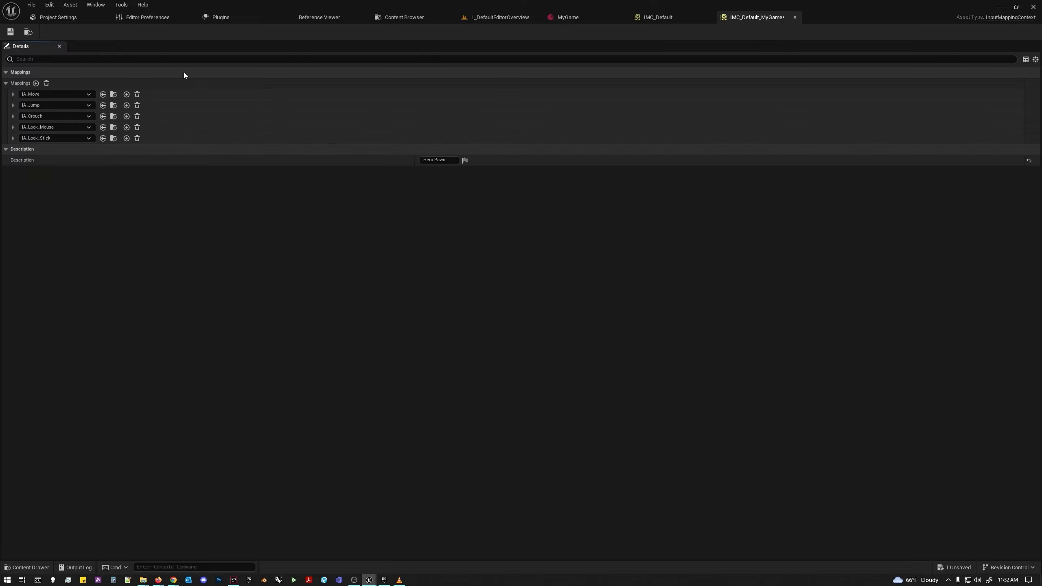
left_click(15, 33)
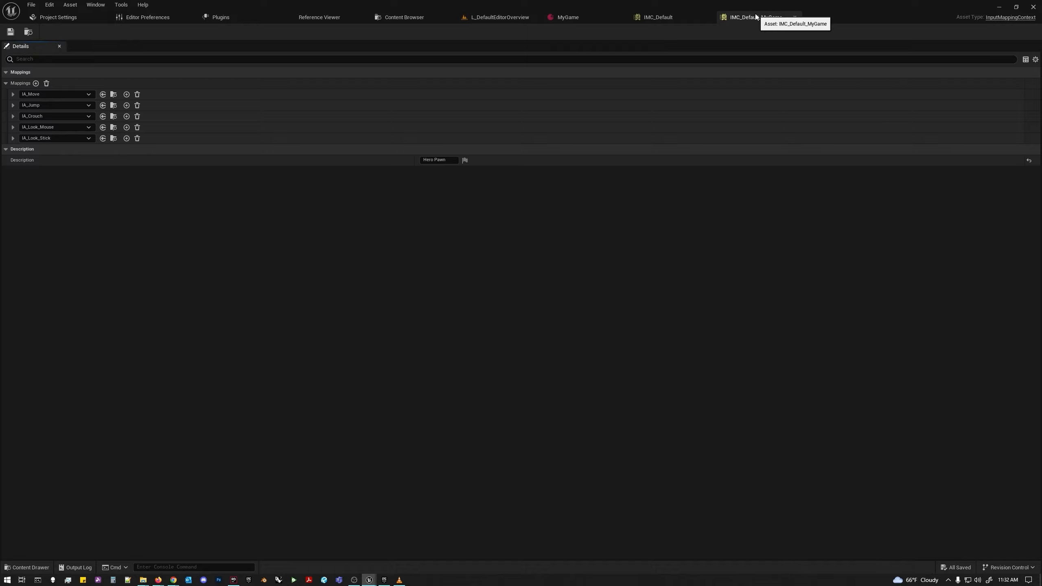
Add an Add Input Mapping action to the Actions array of the MyGame game feature data.
left_click(586, 16)
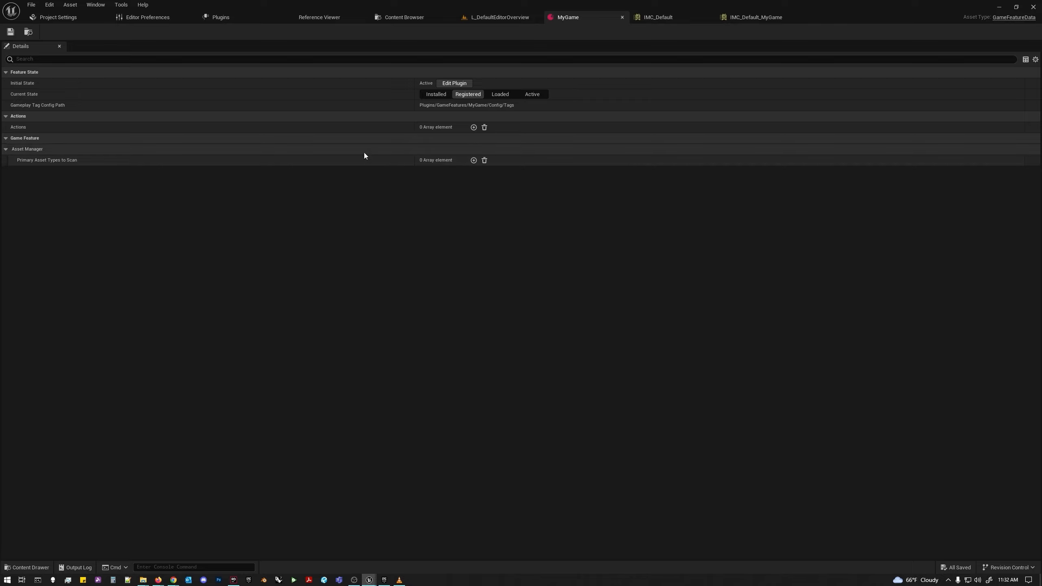
left_click(474, 127)
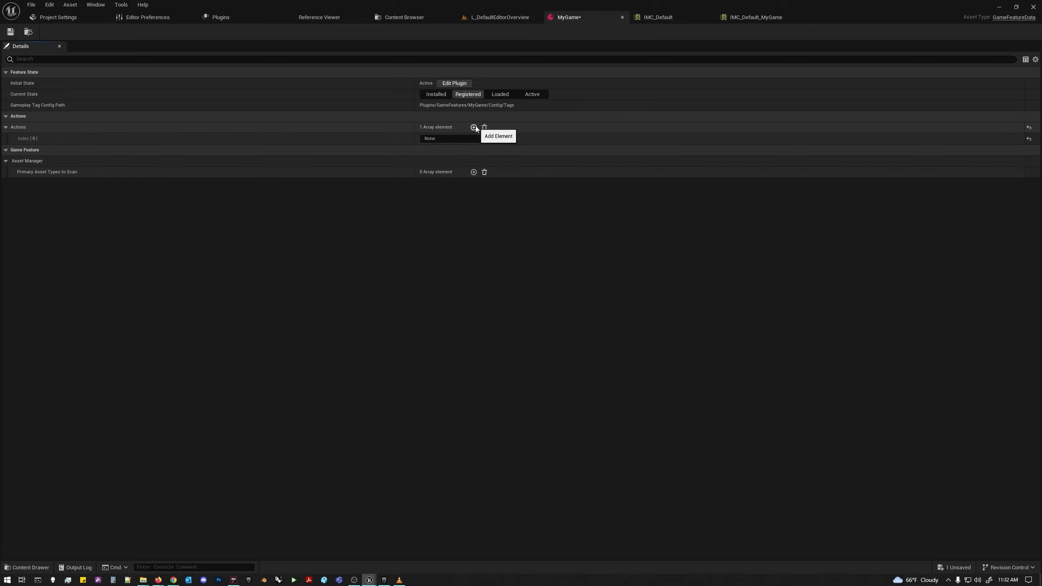
left_click(485, 140)
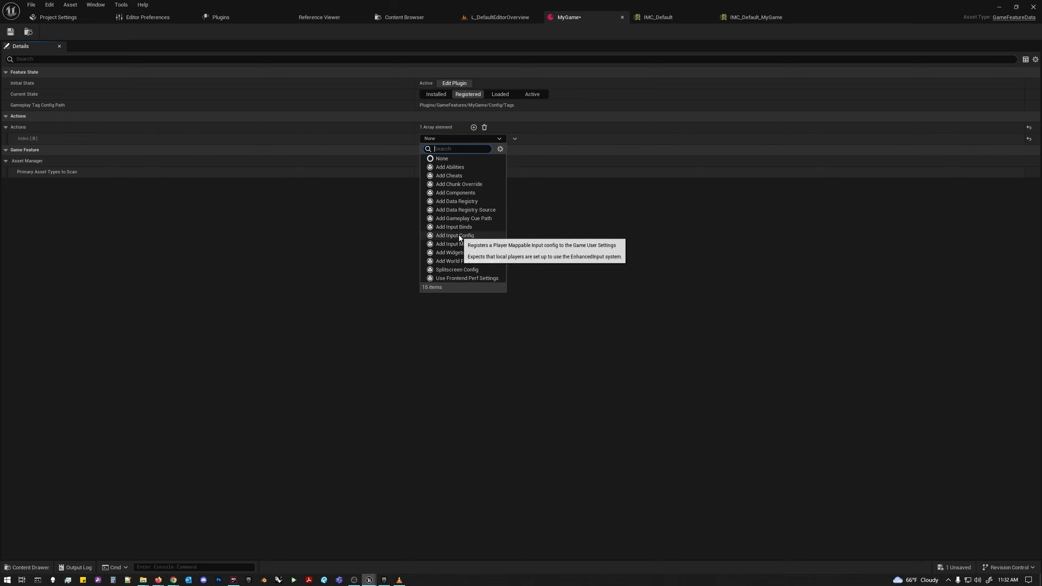
left_click(463, 245)
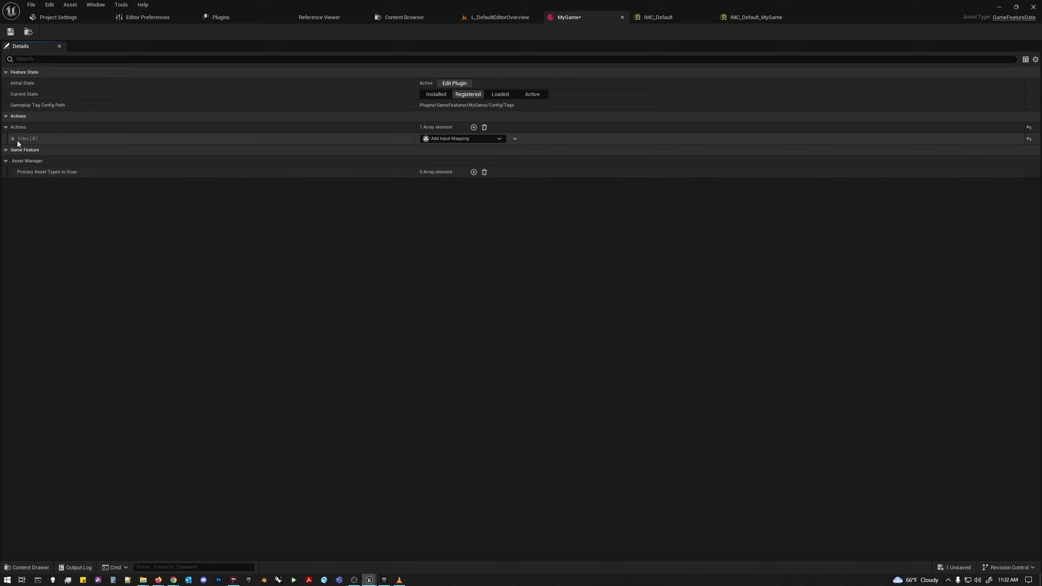
Add one entry to the action's Input Mappings array and assign IMC_Default_MyGame as its input mapping.
left_click(13, 139)
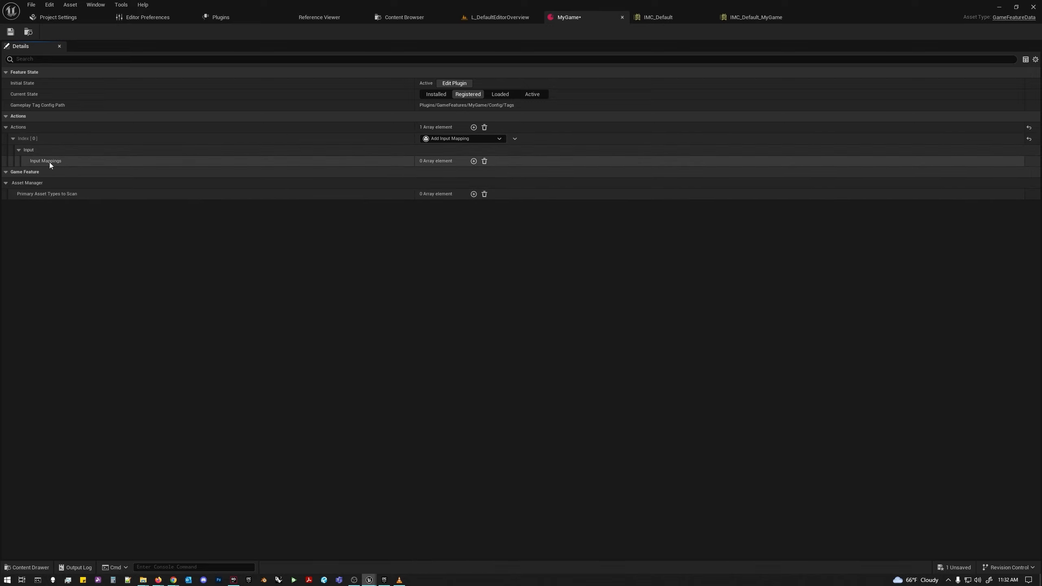
left_click(473, 161)
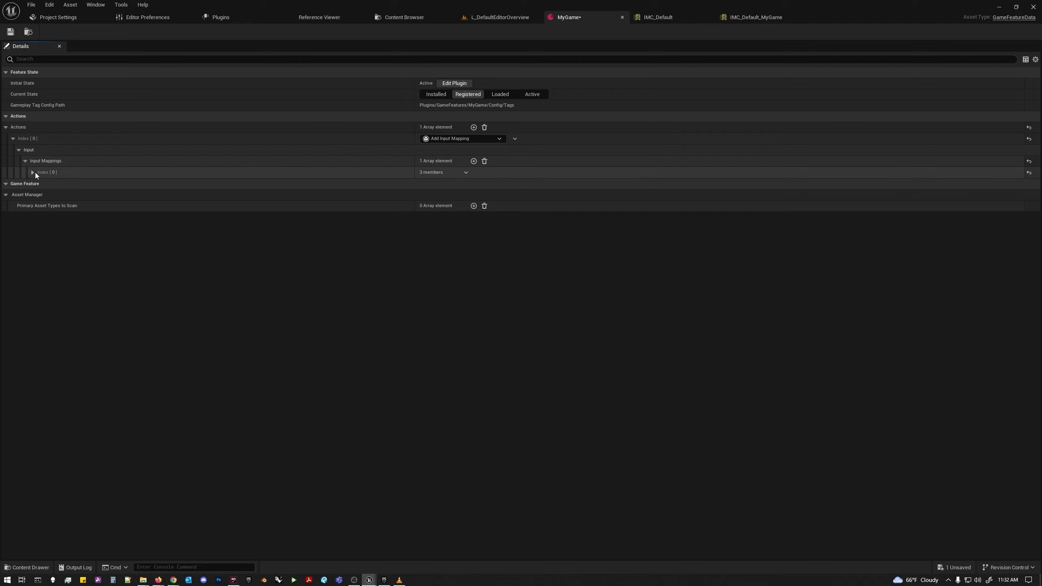
left_click(34, 172)
left_click(472, 185)
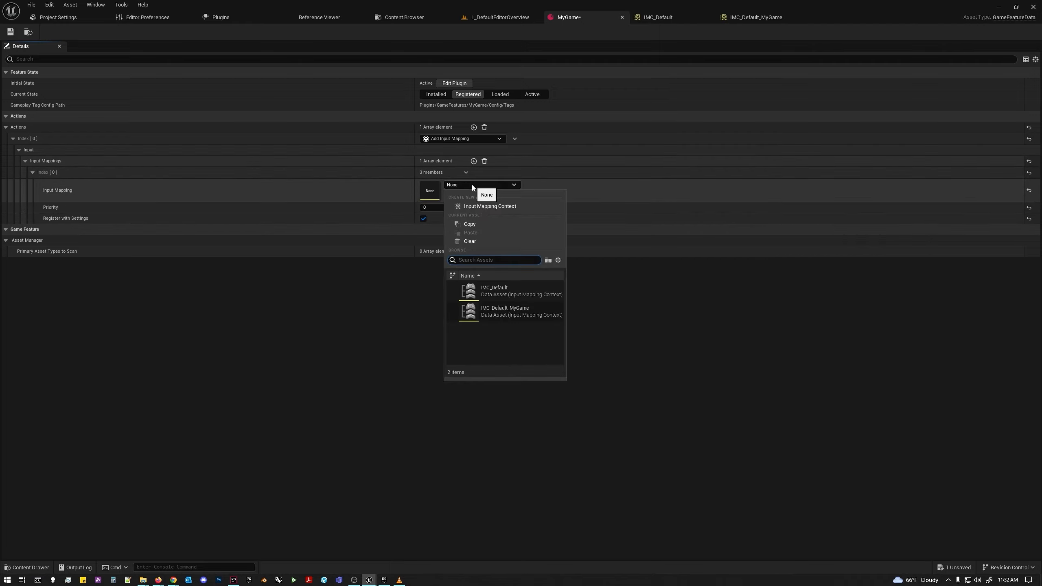
left_click(503, 314)
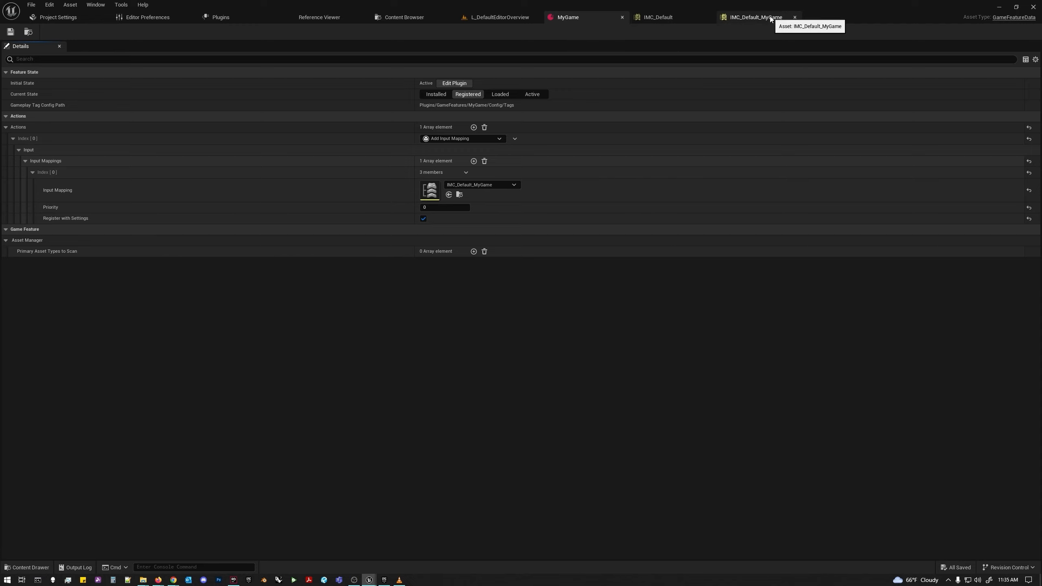
Create a folder named Experiences in the MyGame Content folder.
left_click(398, 18)
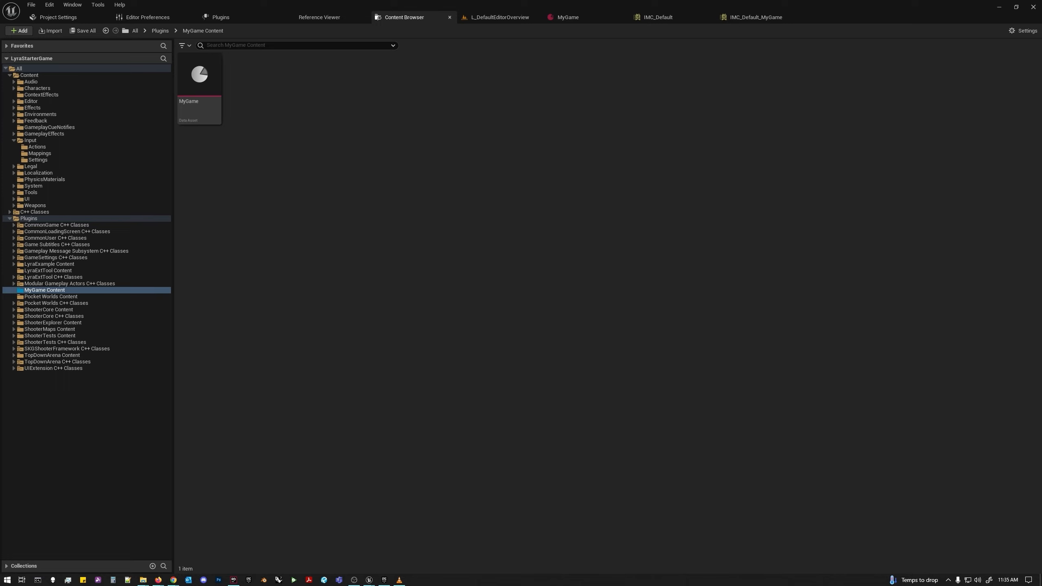
right_click(384, 173)
left_click(416, 225)
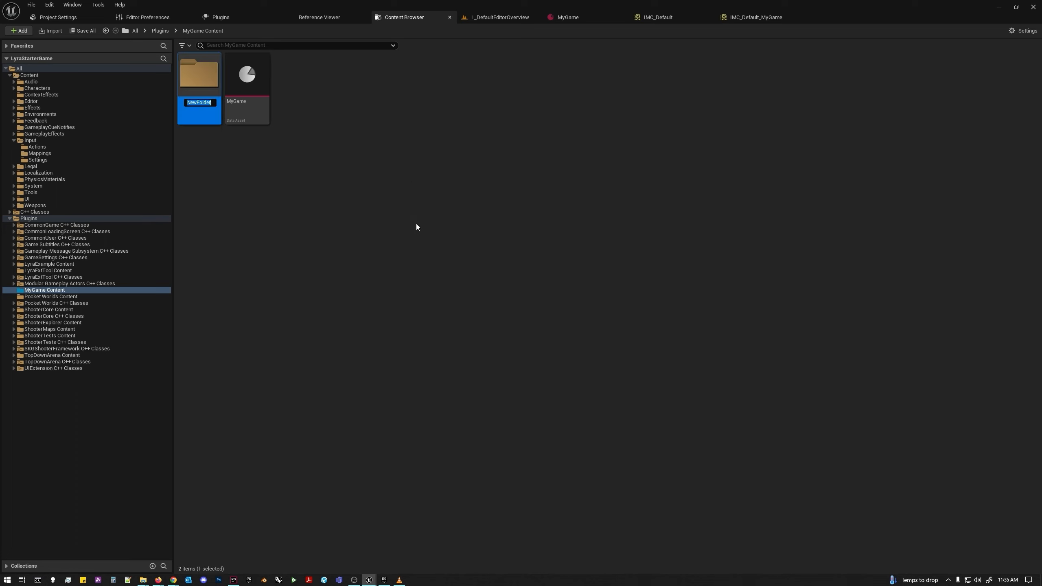
type("Experienced")
key("BackSpace")
type("s")
key("Return")
Create two more folders named Maps and System in the MyGame Content folder.
right_click(399, 191)
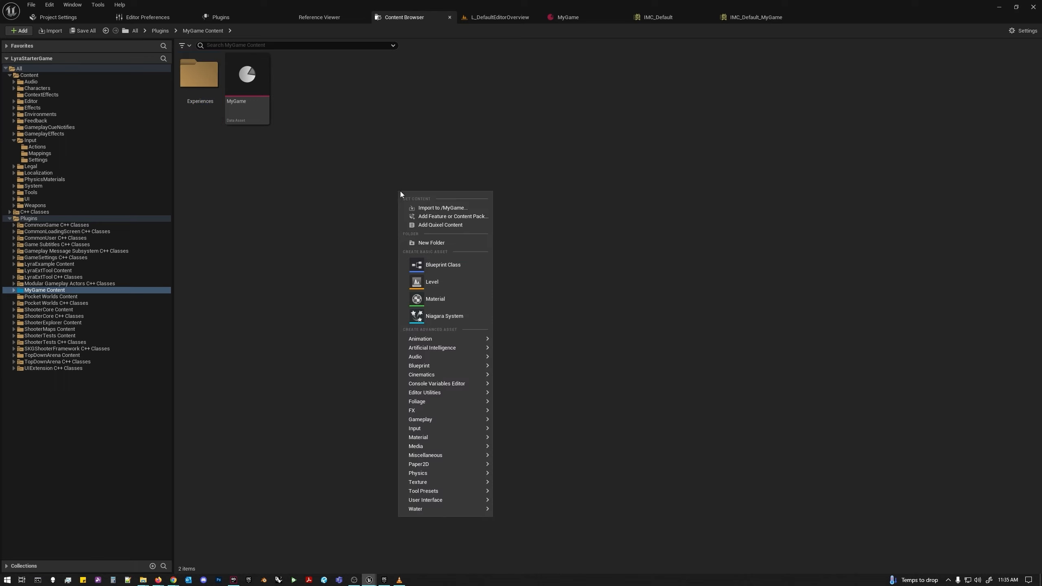
left_click(433, 242)
type("Maps")
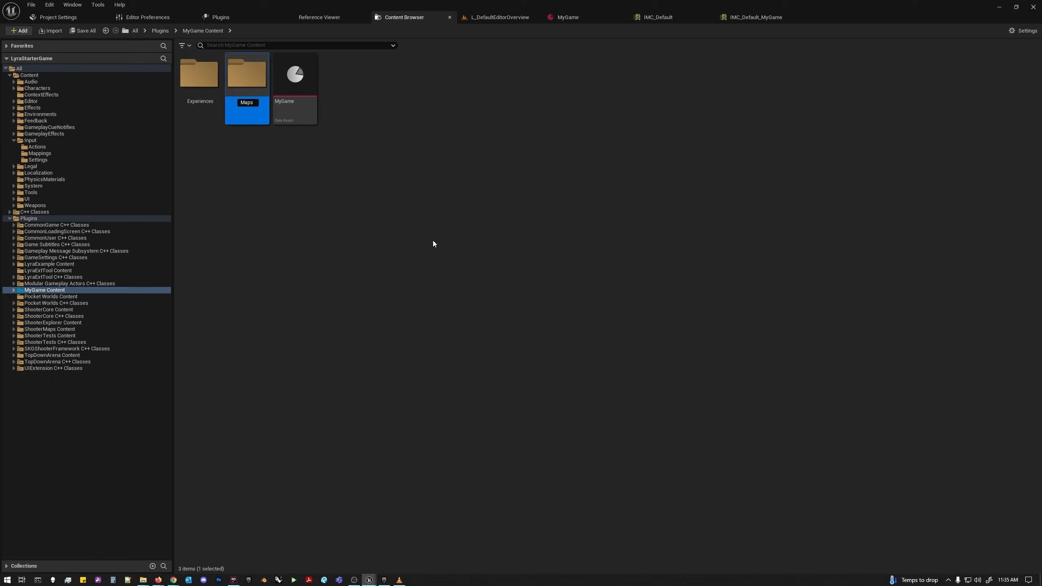
key("Return")
right_click(413, 217)
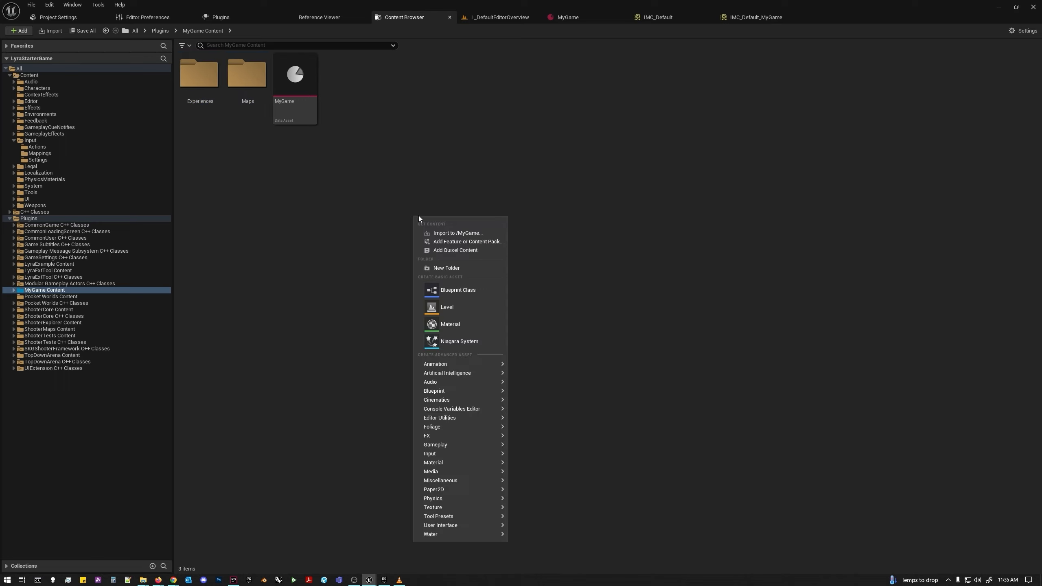
left_click(449, 271)
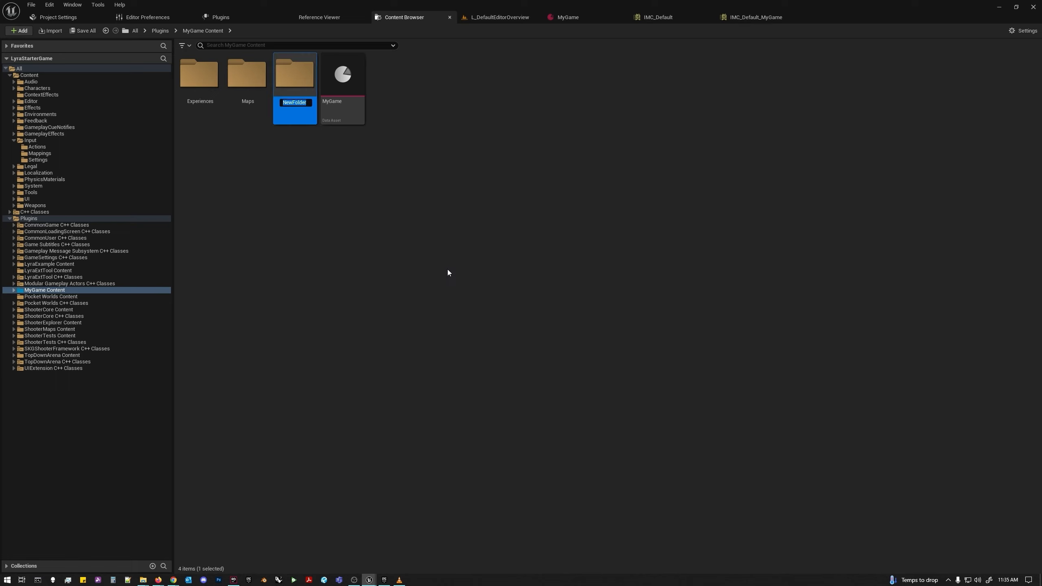
type("System")
key("Return")
Create a folder named Playlists inside the MyGame System folder.
double_click(298, 87)
right_click(306, 113)
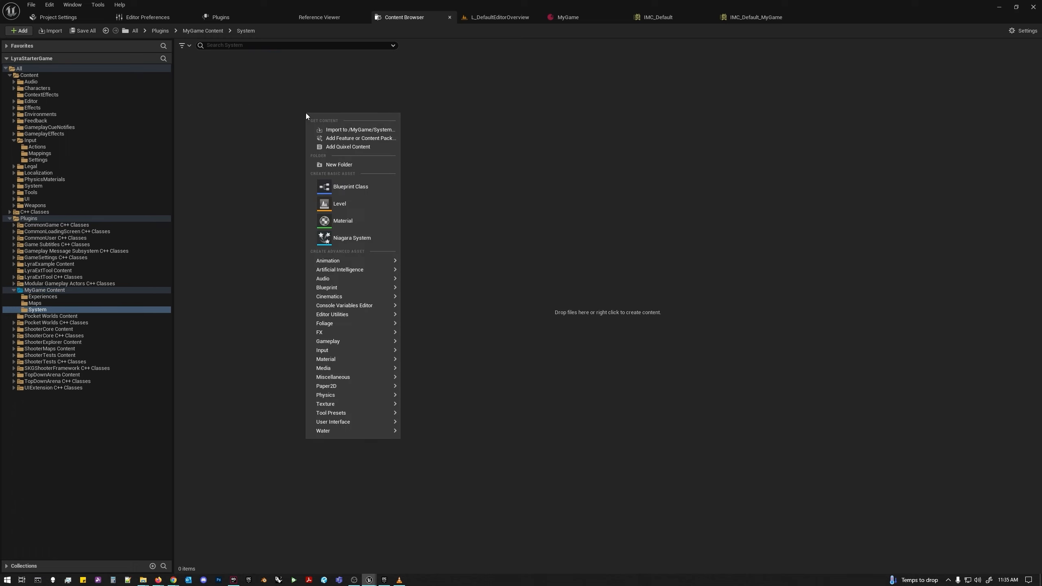
left_click(335, 163)
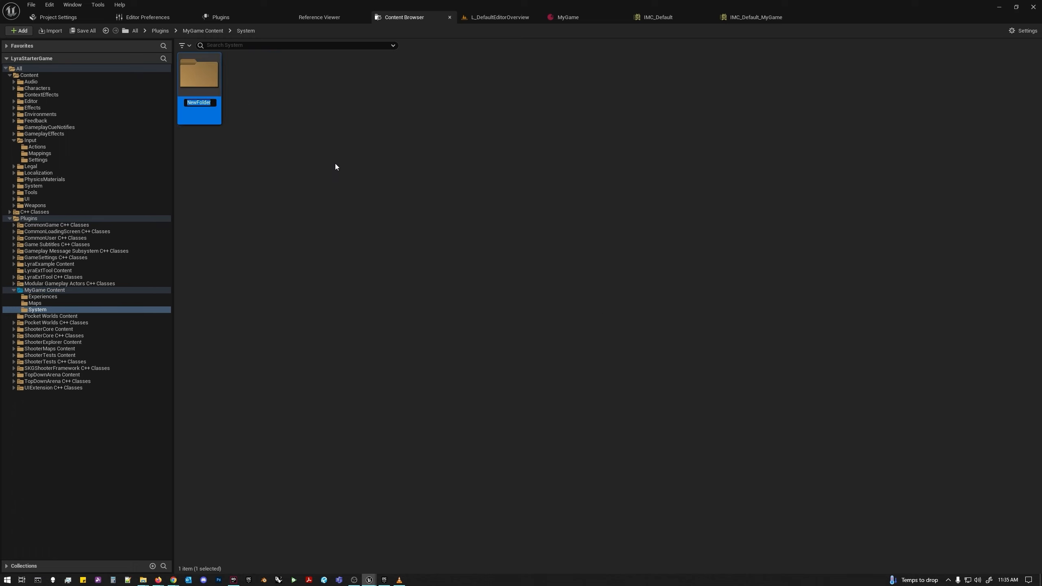
type("Playlists")
key("Return")
left_click(338, 155)
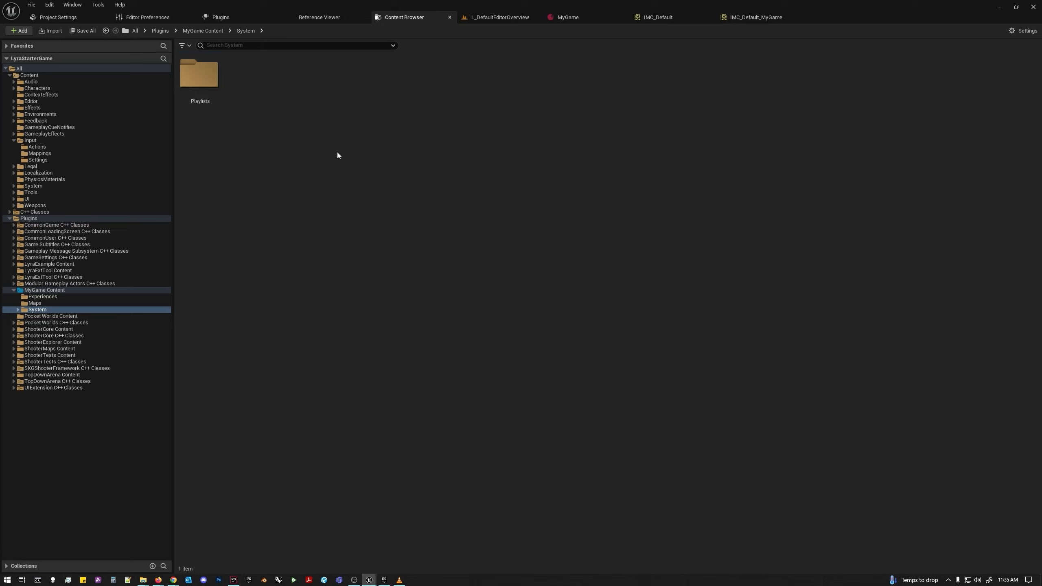
Create a folder named Game in the MyGame Content folder.
left_click(213, 31)
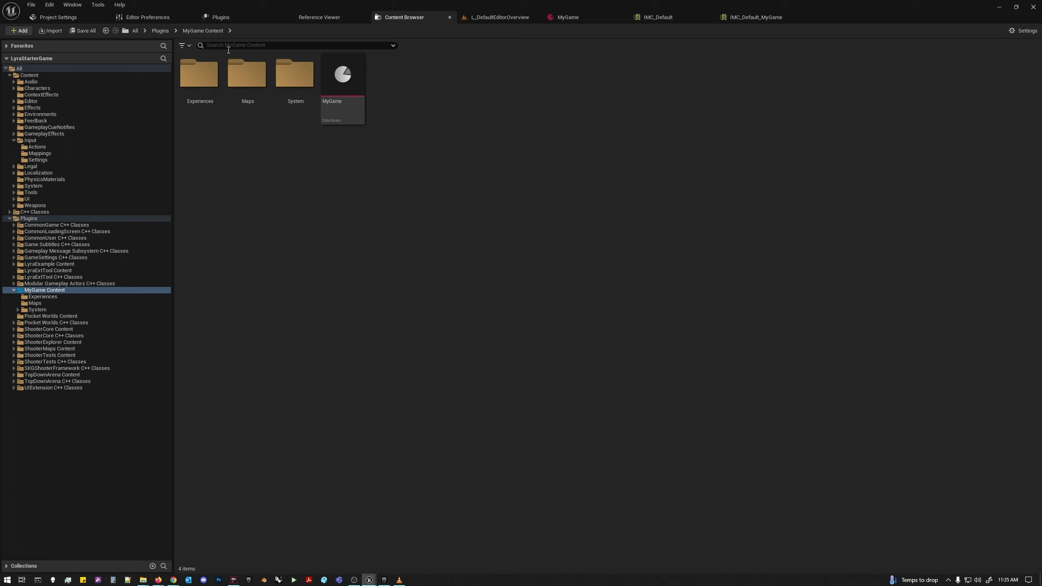
right_click(264, 138)
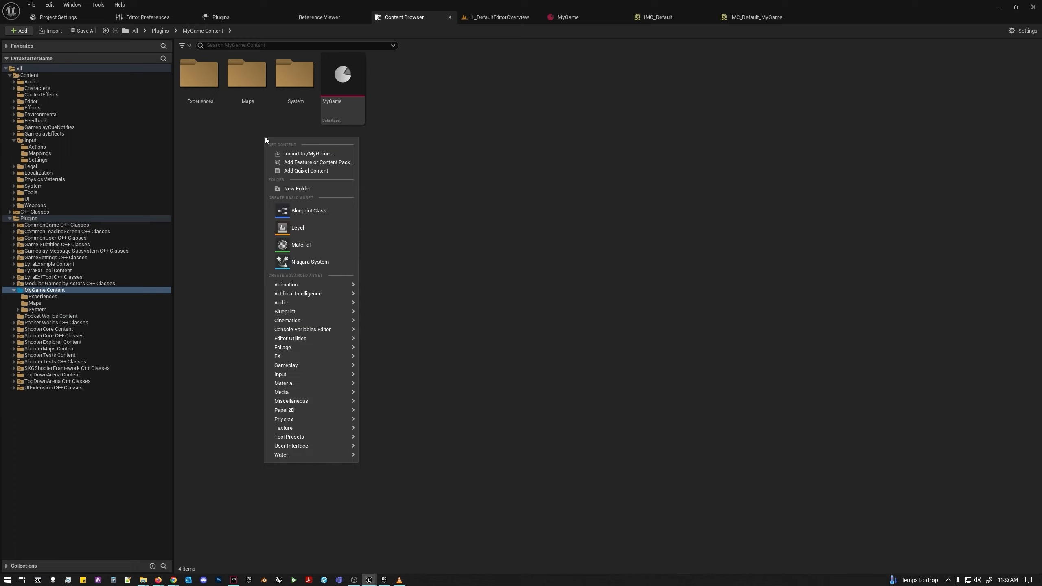
left_click(297, 188)
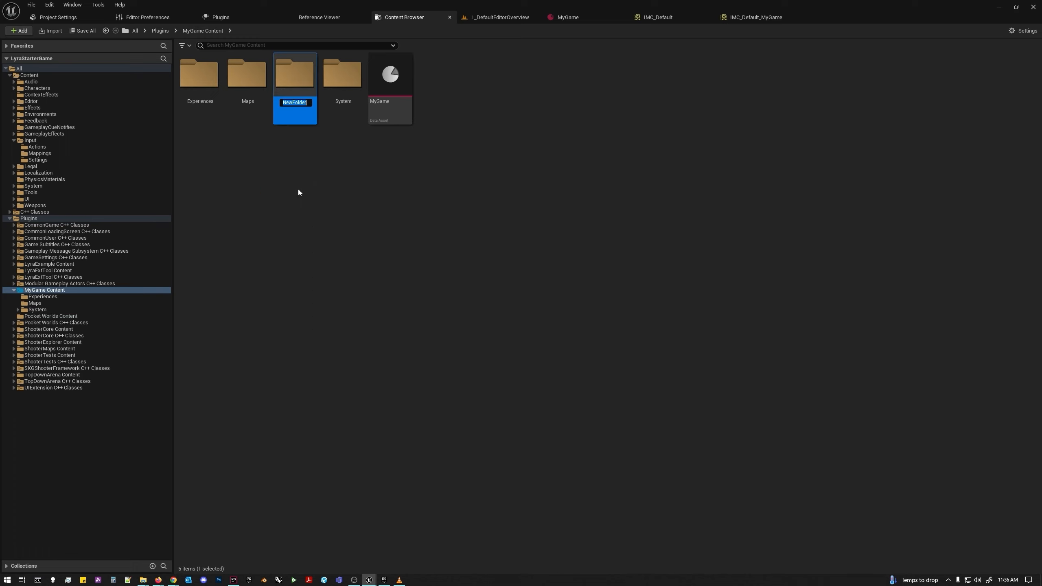
type("Game")
key("Return")
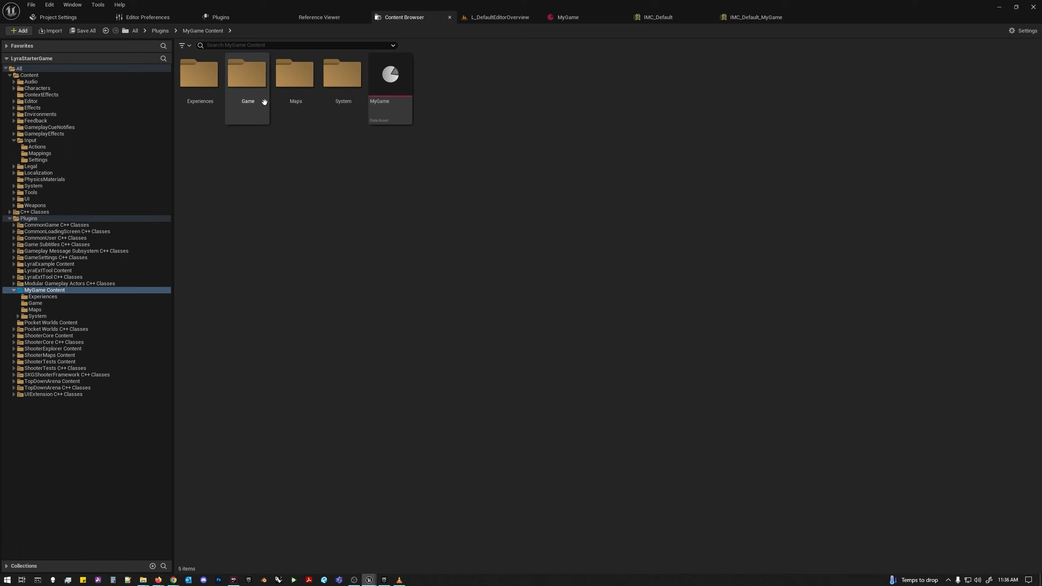
Create a folder named Character inside the MyGame Game folder.
double_click(258, 89)
right_click(272, 124)
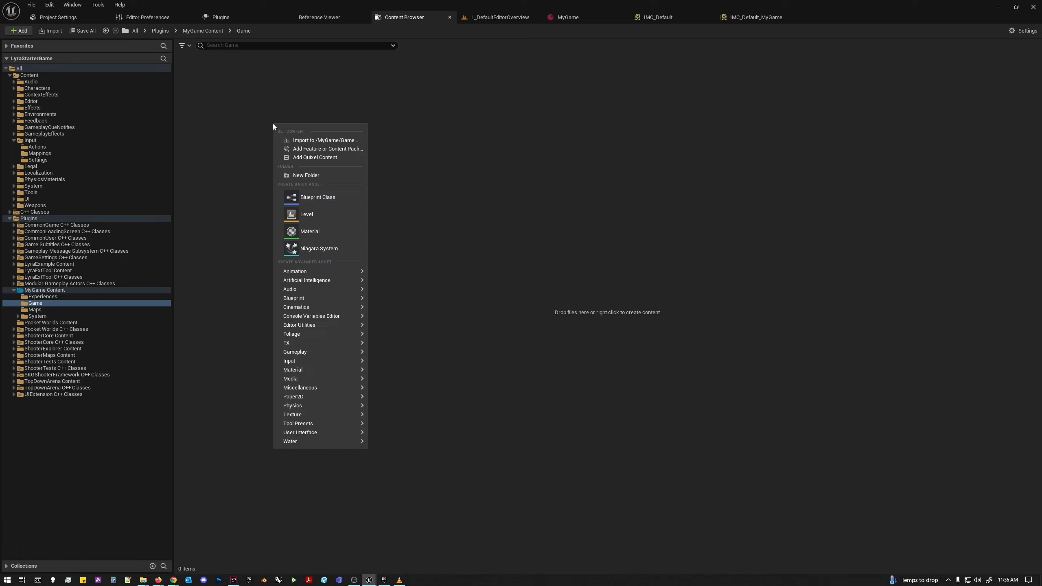
left_click(296, 175)
type("Character")
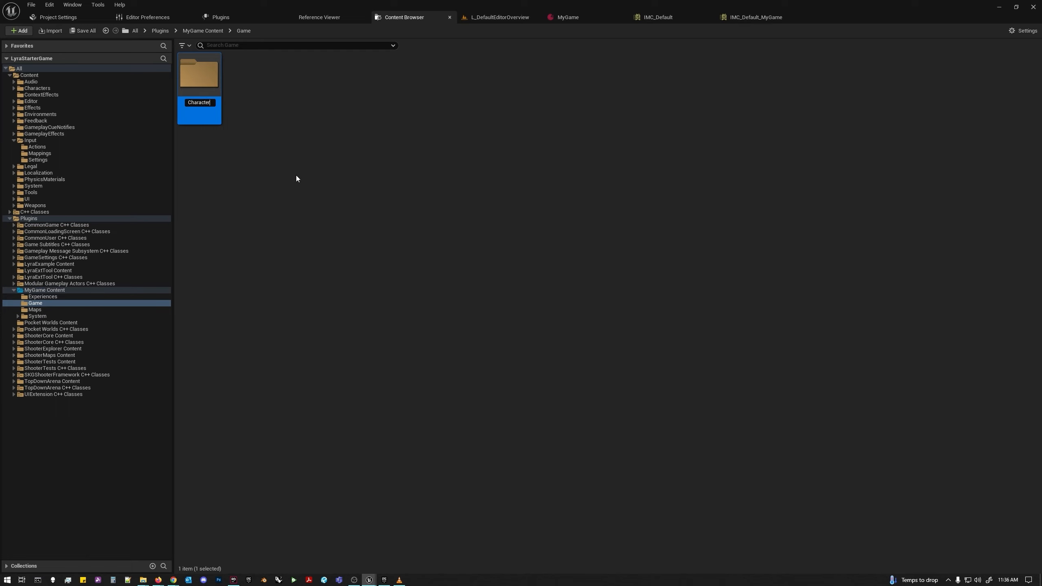
key("Return")
left_click(322, 116)
Create a folder named Cosmetics inside the MyGame Character folder.
double_click(218, 84)
right_click(242, 117)
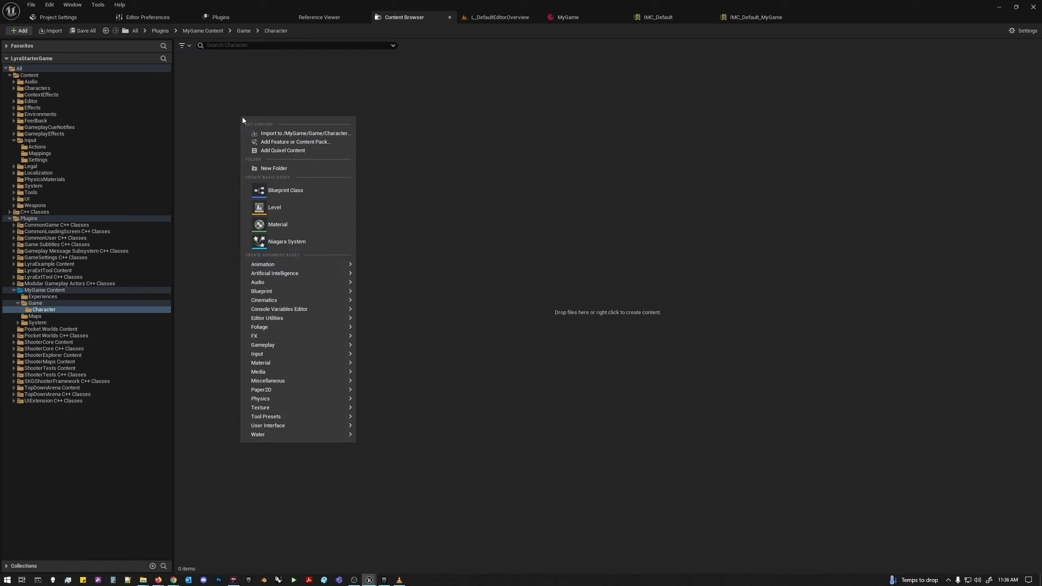
left_click(273, 167)
type("Cosmetics")
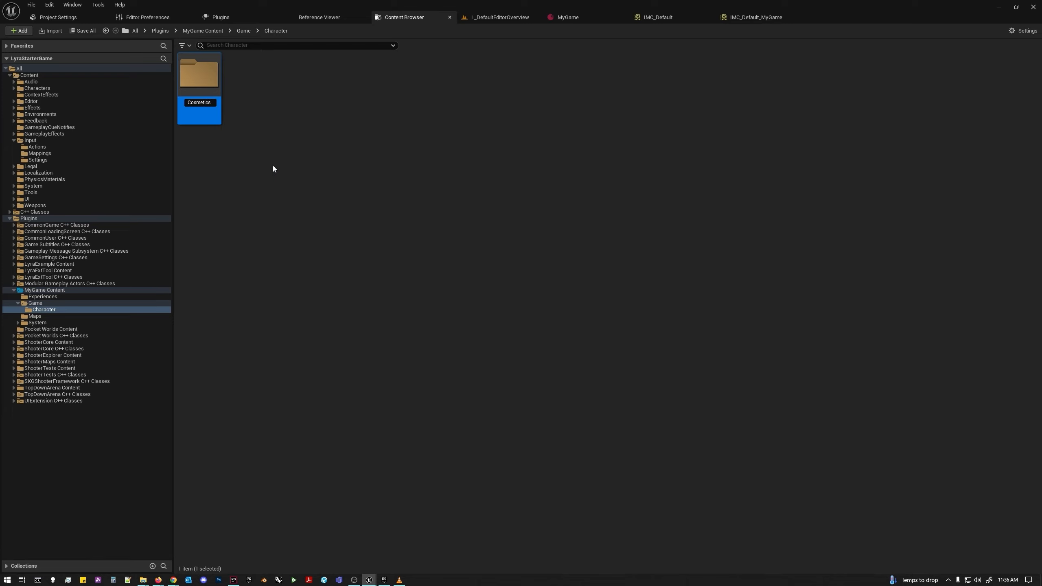
key("Return")
left_click(311, 155)
left_click(199, 74)
left_click(357, 120)
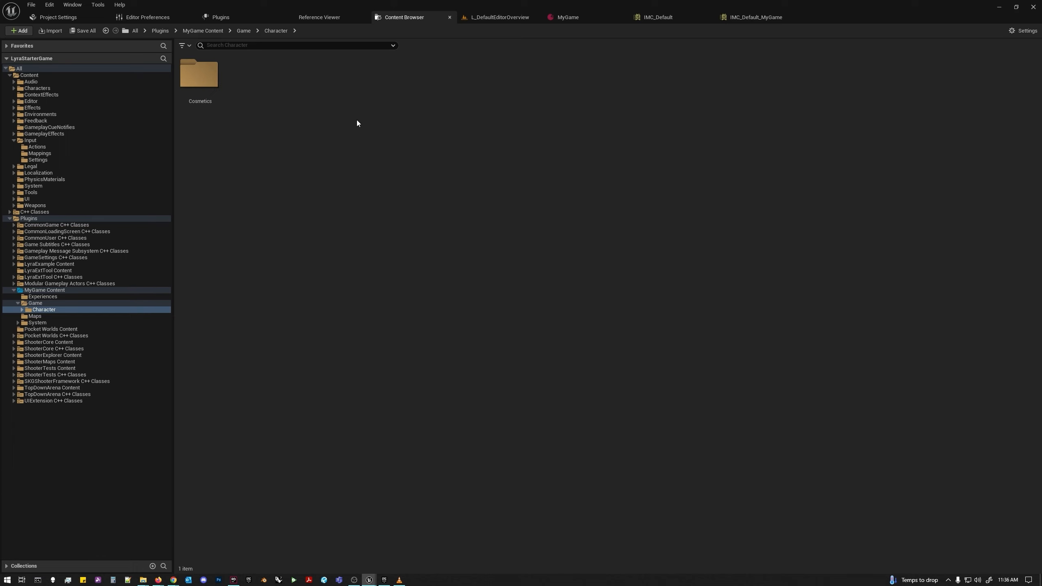
Create a folder named UserInterface in the MyGame Content folder.
left_click(228, 33)
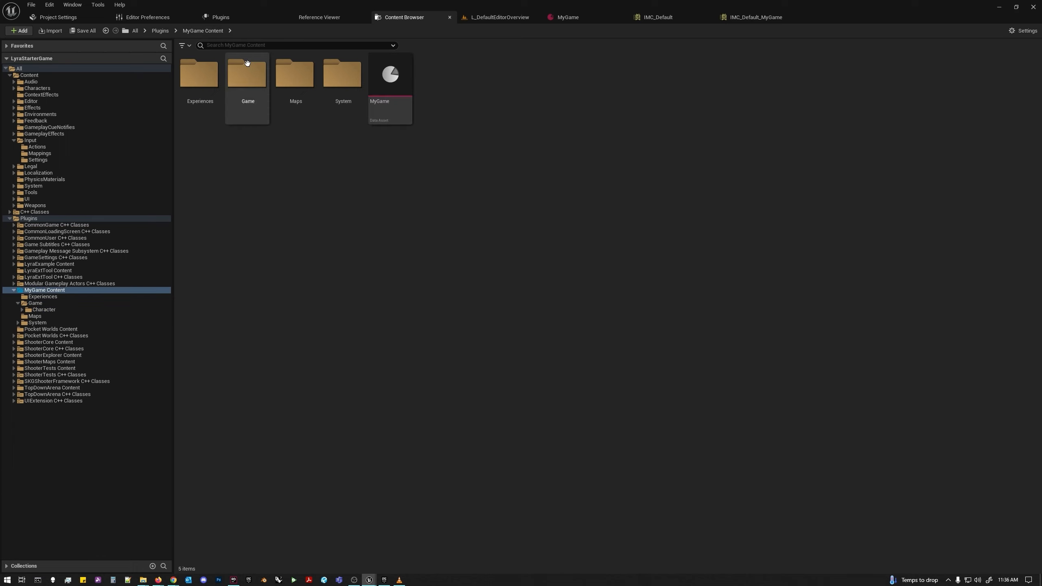
right_click(252, 135)
left_click(283, 187)
type("U")
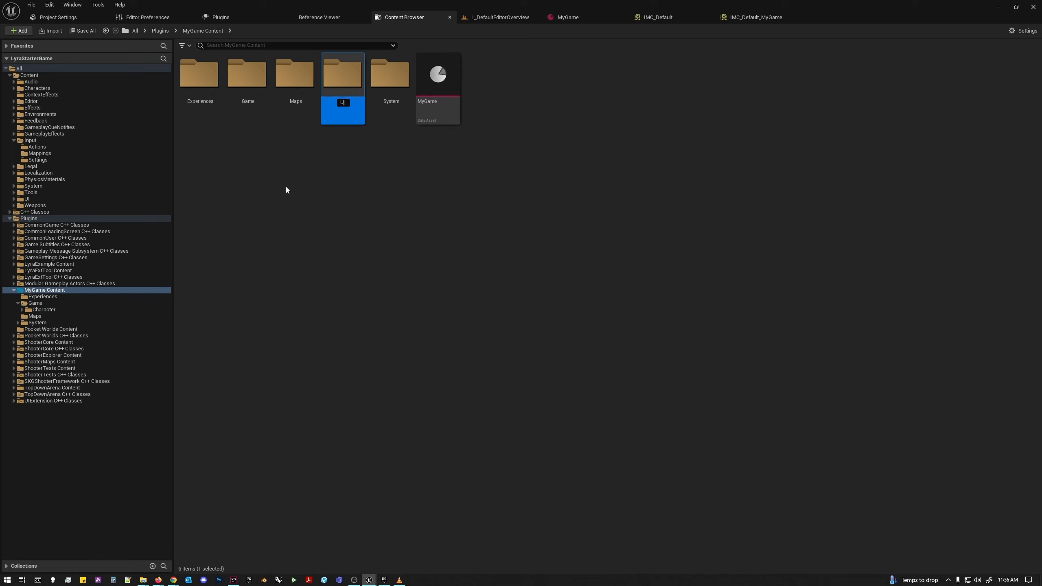
type("serInterface")
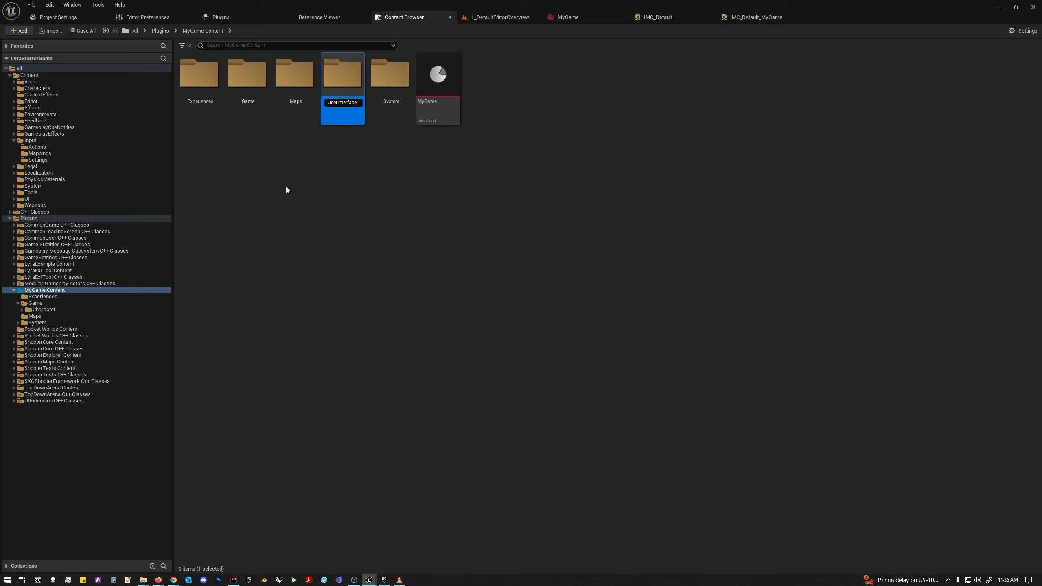
key("Return")
left_click(380, 154)
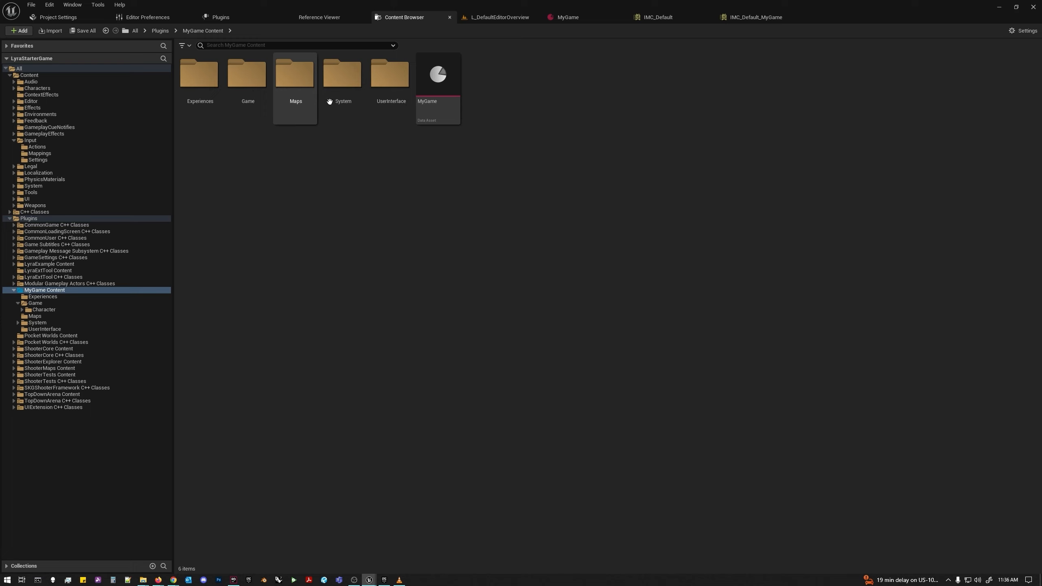
Examine the folder structure of ShooterCore Content and the project's System folder, and compare it with the MyGame System folder.
left_click(14, 348)
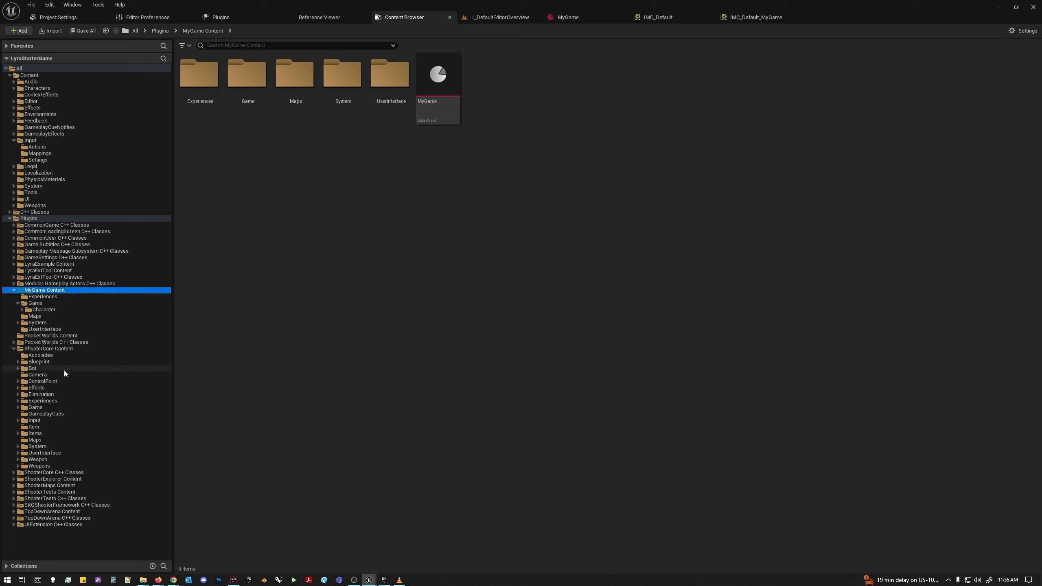
left_click(18, 401)
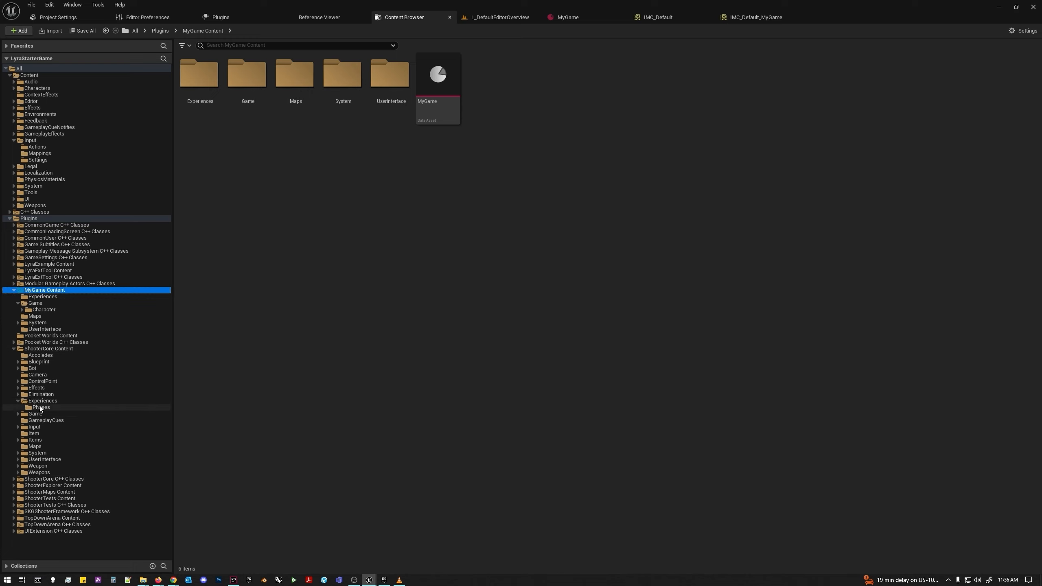
left_click(18, 400)
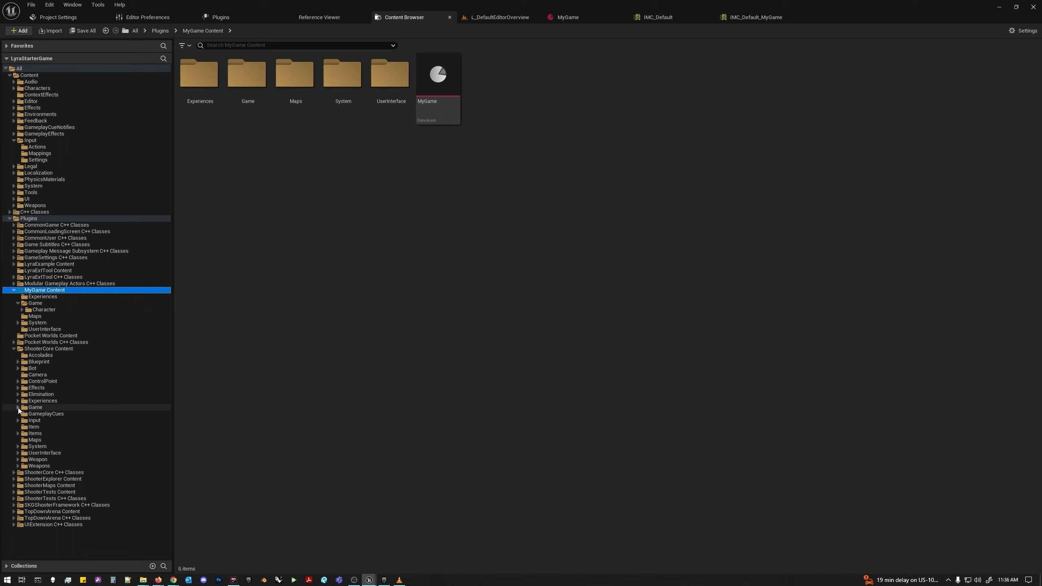
left_click(18, 406)
left_click(18, 407)
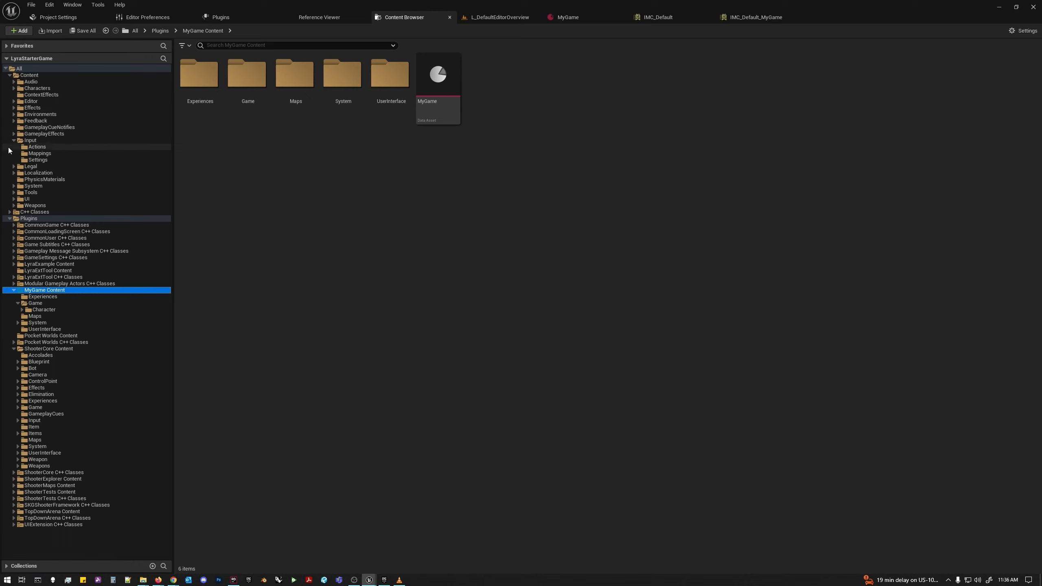
left_click(13, 186)
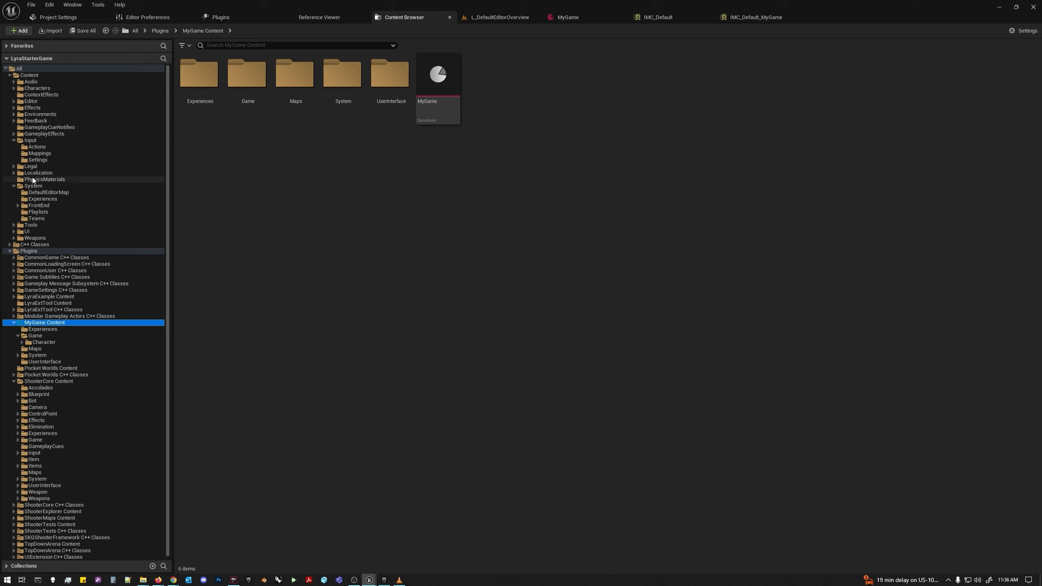
left_click(274, 169)
left_click(343, 77)
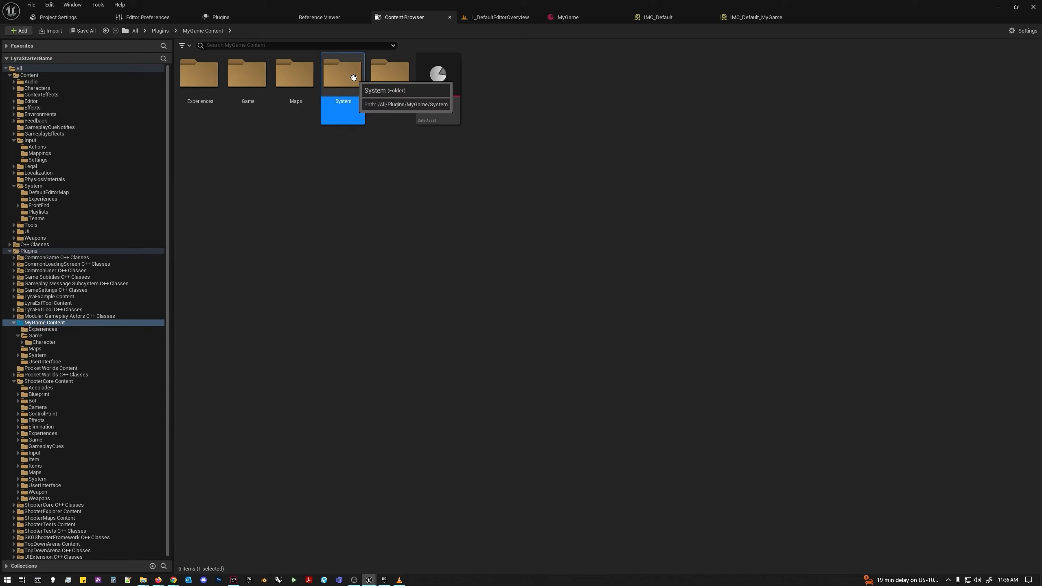
double_click(347, 78)
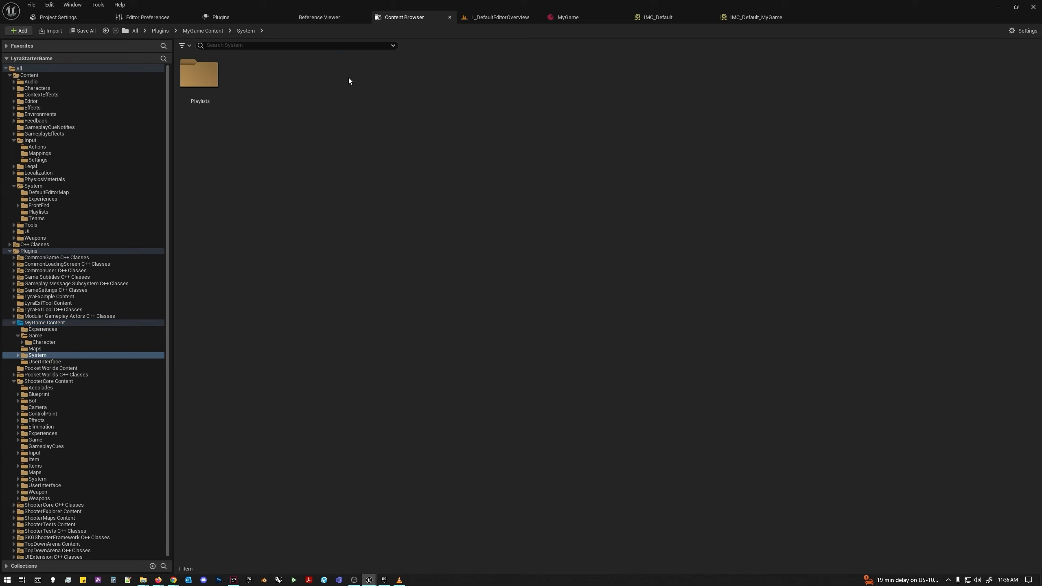
left_click(203, 31)
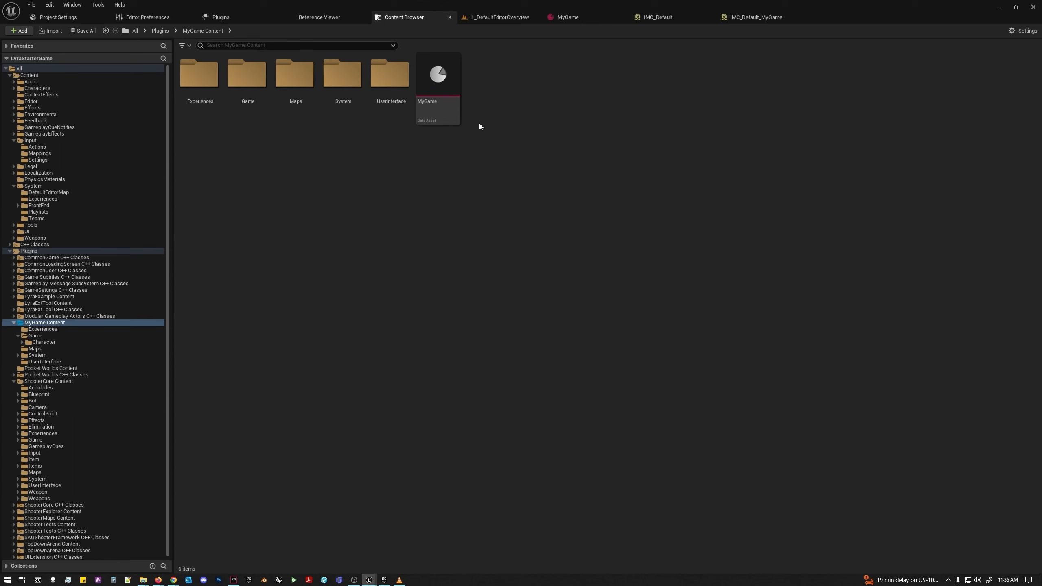
In the MyGame feature data, add an entry to Primary Asset Types to Scan with the primary asset type LyraExperienceDefinition.
left_click(579, 18)
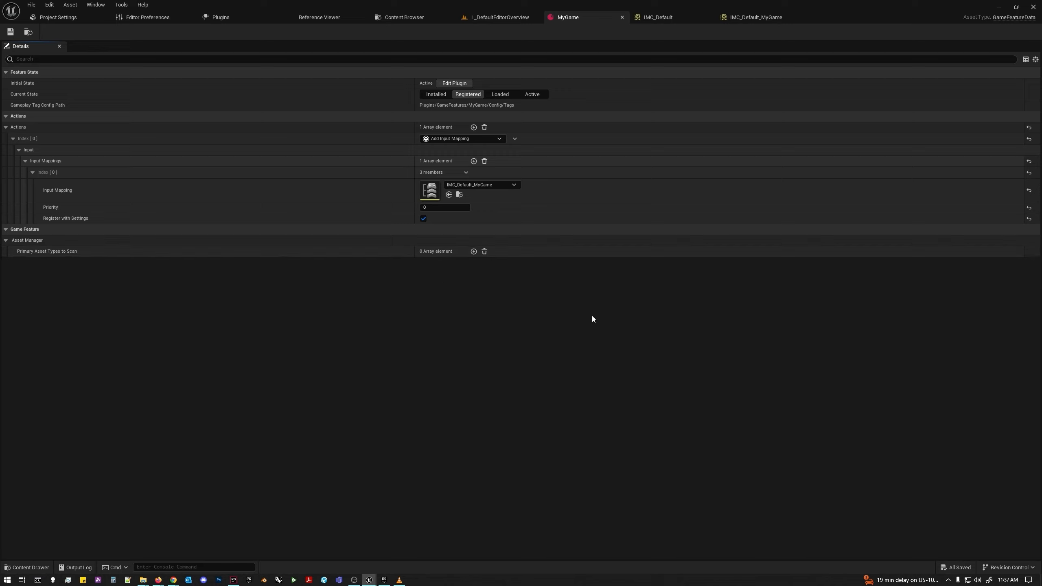
left_click(474, 251)
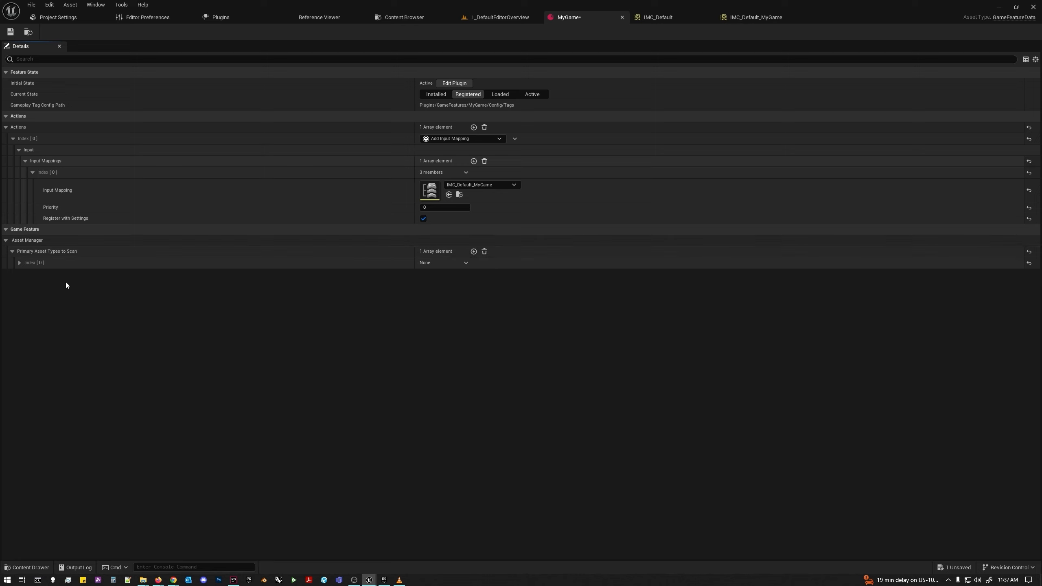
left_click(20, 262)
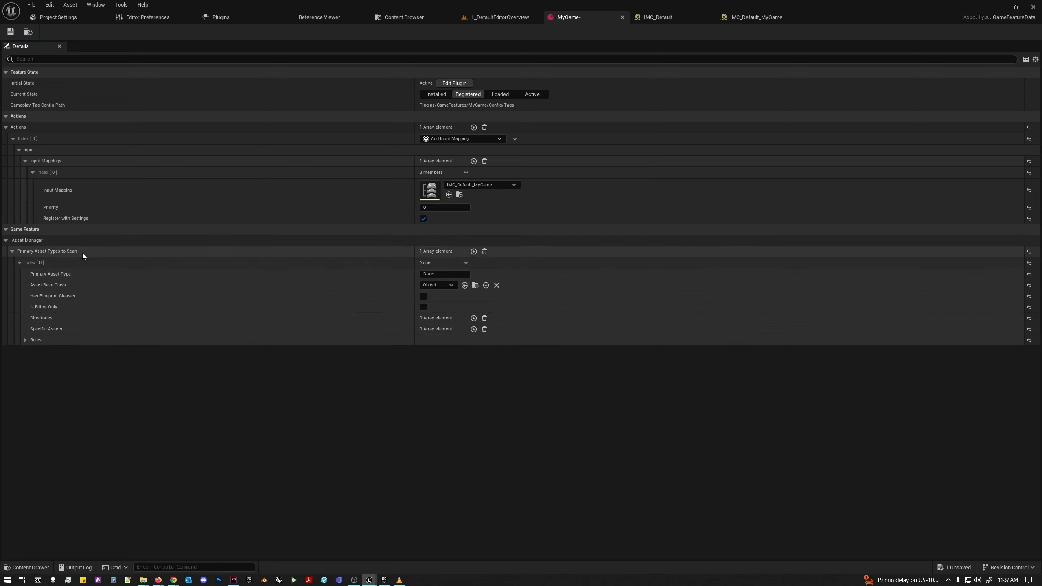
left_click(445, 273)
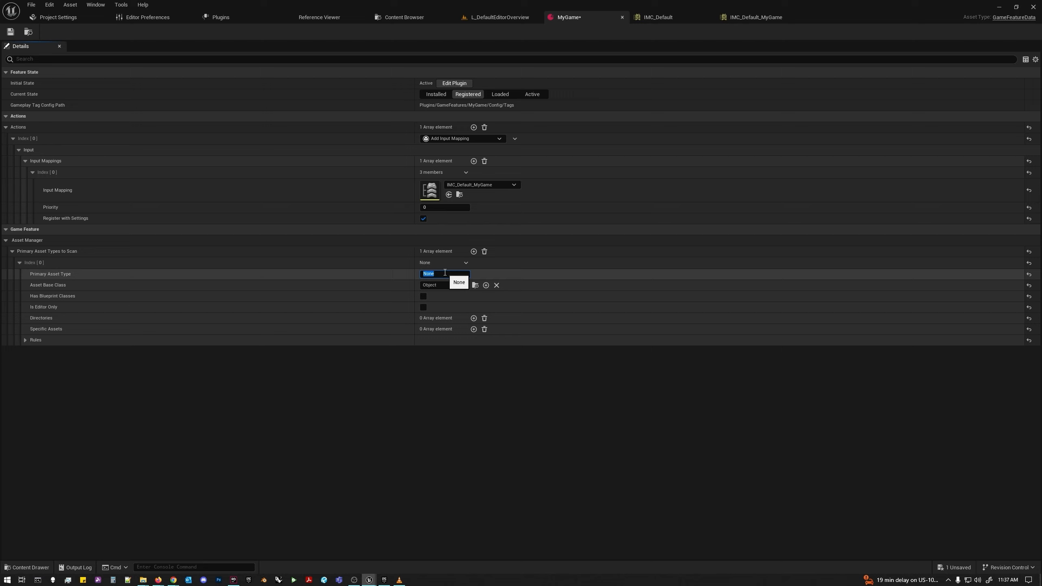
type("LyraExperienceDefinitio")
key("Return")
Set the first scan entry's Asset Base Class to LyraExperienceDefinition and enable Has Blueprint Classes.
left_click(443, 285)
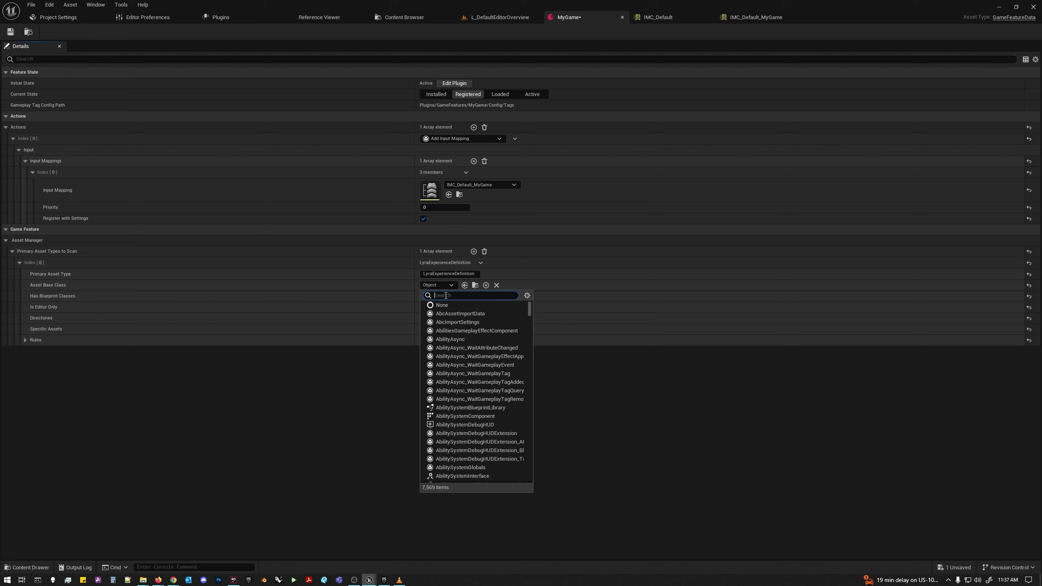
type("LyraExpe")
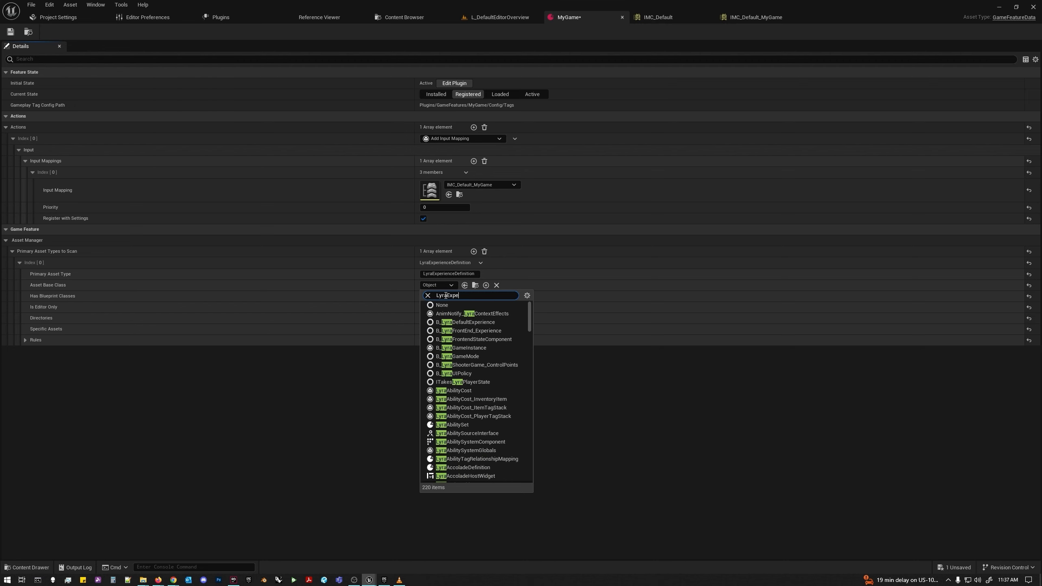
type("rience")
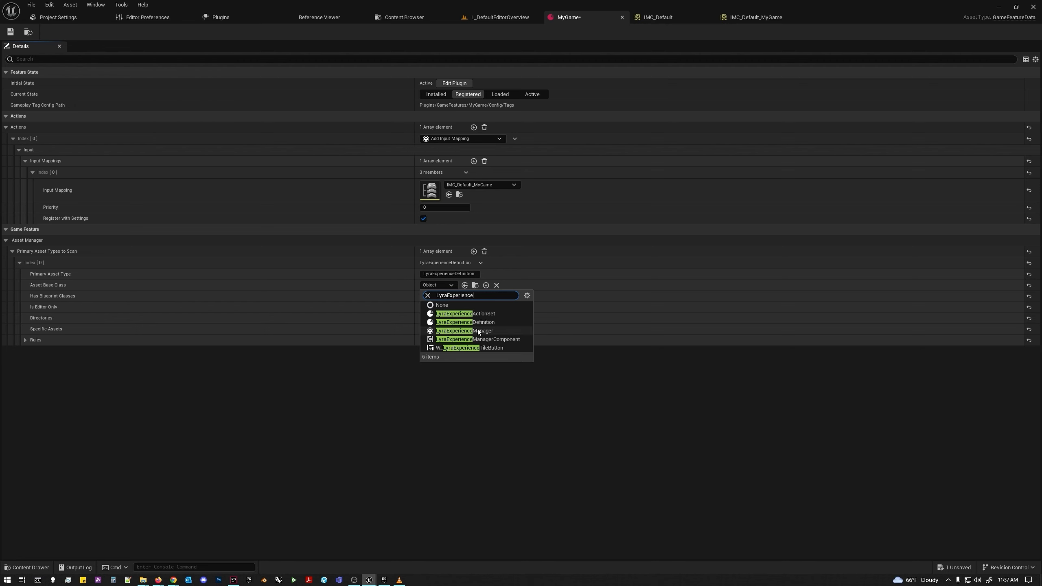
left_click(479, 322)
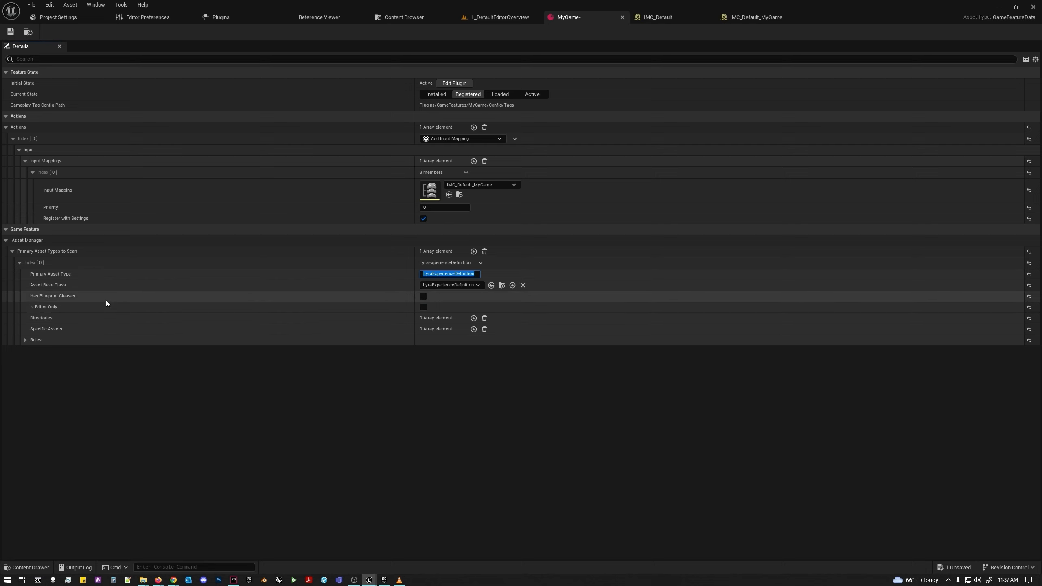
left_click(424, 297)
Set the Cook Rule in the LyraExperienceDefinition entry's rules to Always Cook.
left_click(26, 340)
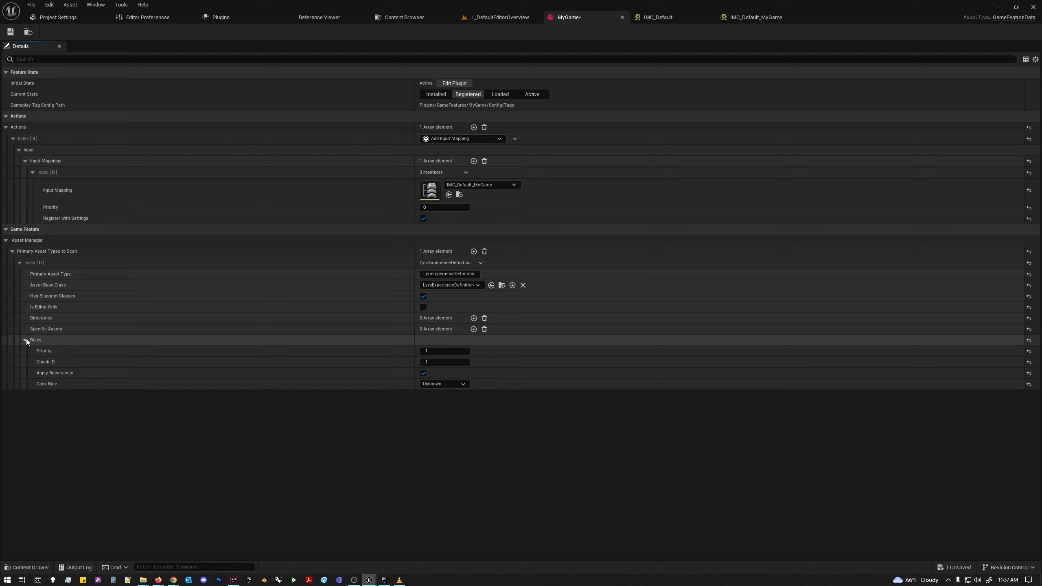
left_click(452, 384)
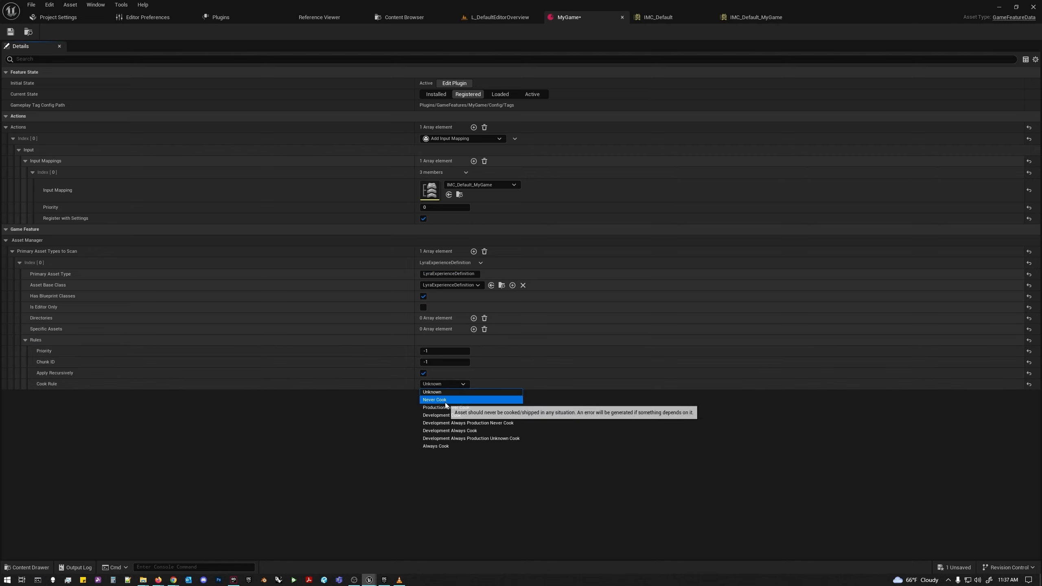
left_click(457, 442)
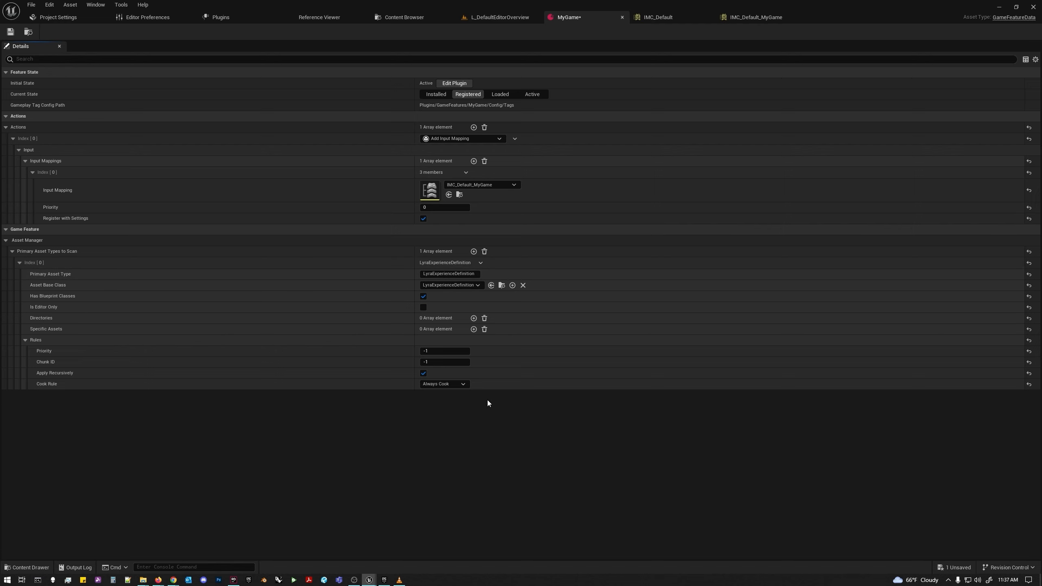
Add a second entry to Primary Asset Types to Scan and expand its settings.
left_click(473, 251)
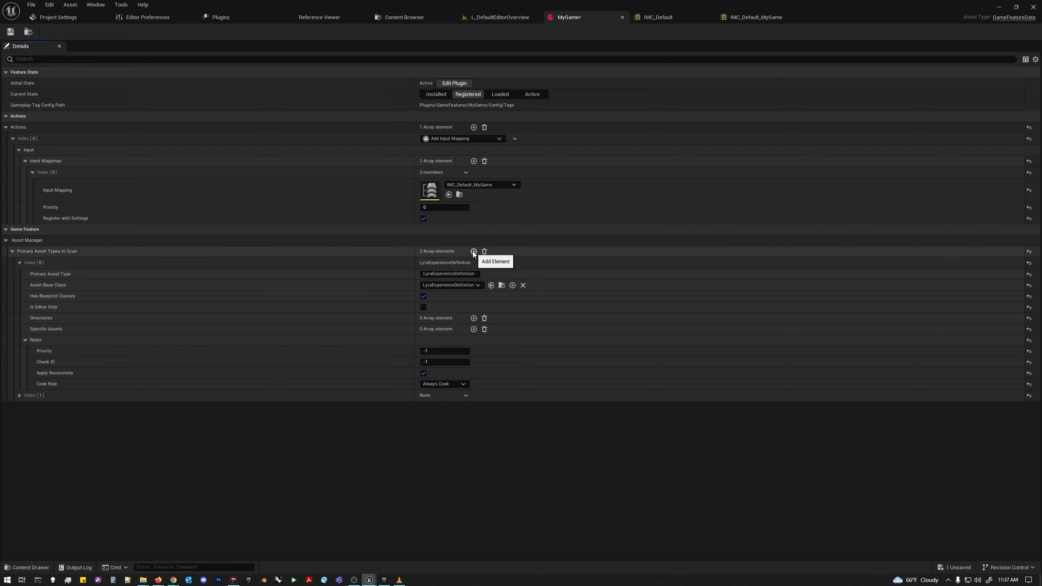
left_click(19, 394)
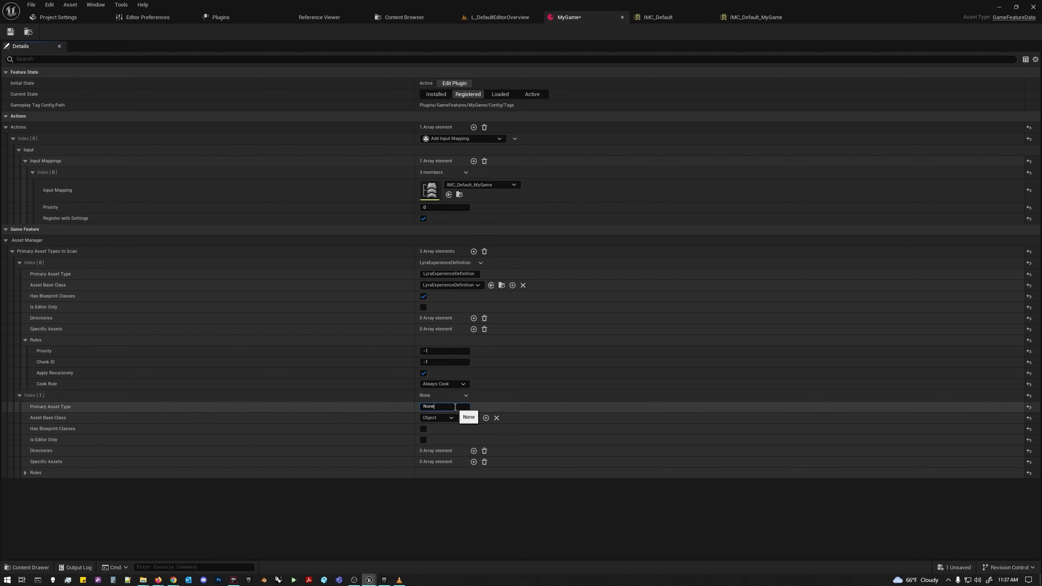
left_click(445, 406)
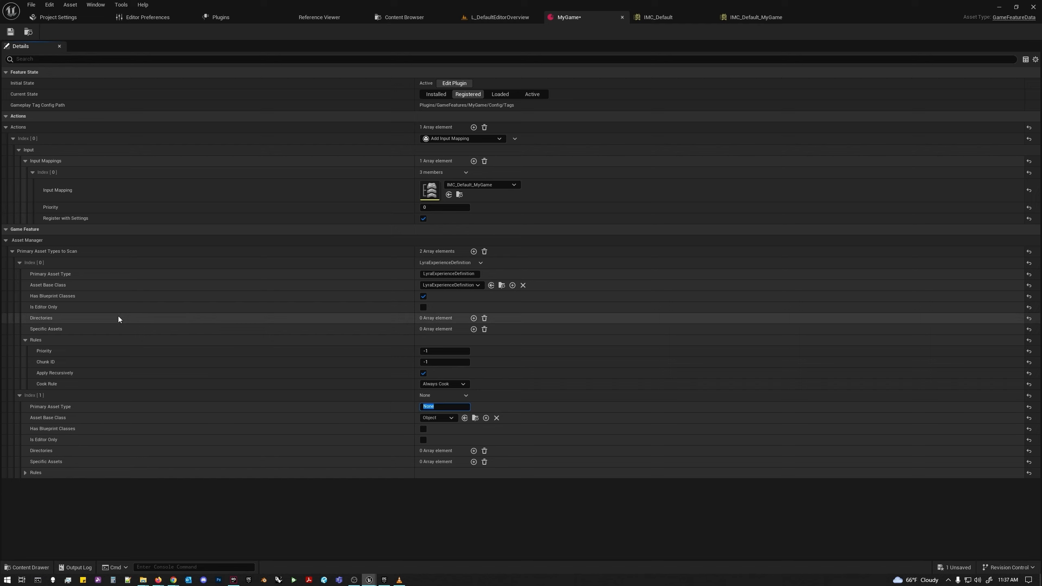
Add a directory to the LyraExperienceDefinition scan entry and set it to the MyGame plugin's Experiences folder.
left_click(473, 318)
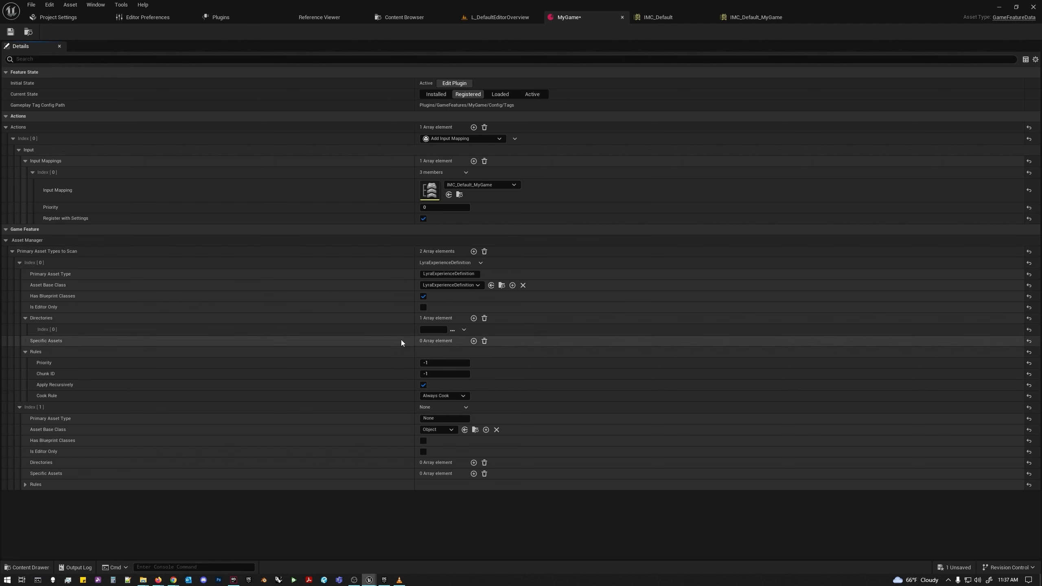
left_click(452, 330)
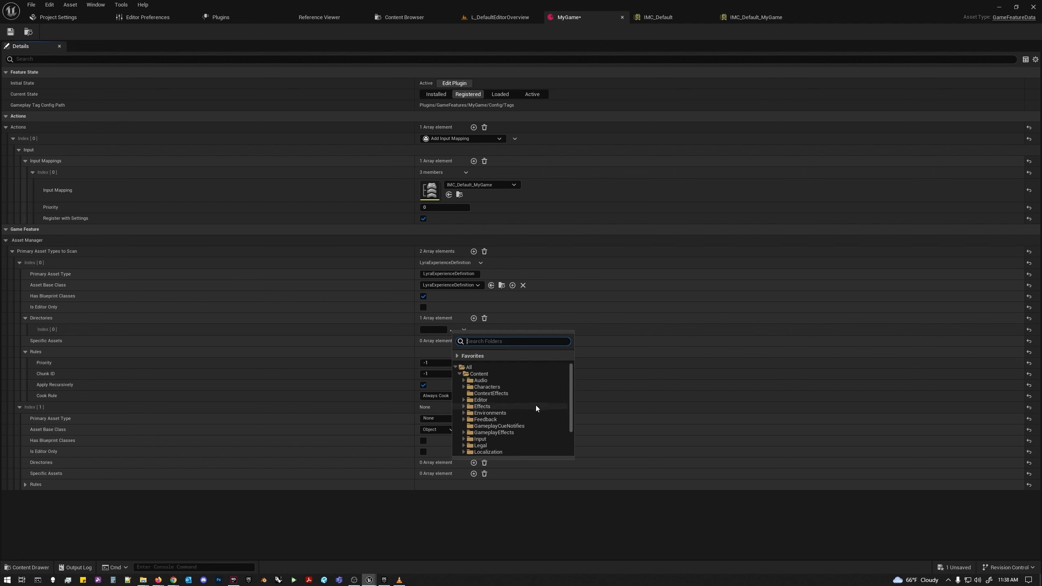
scroll(511, 424, "down", 3)
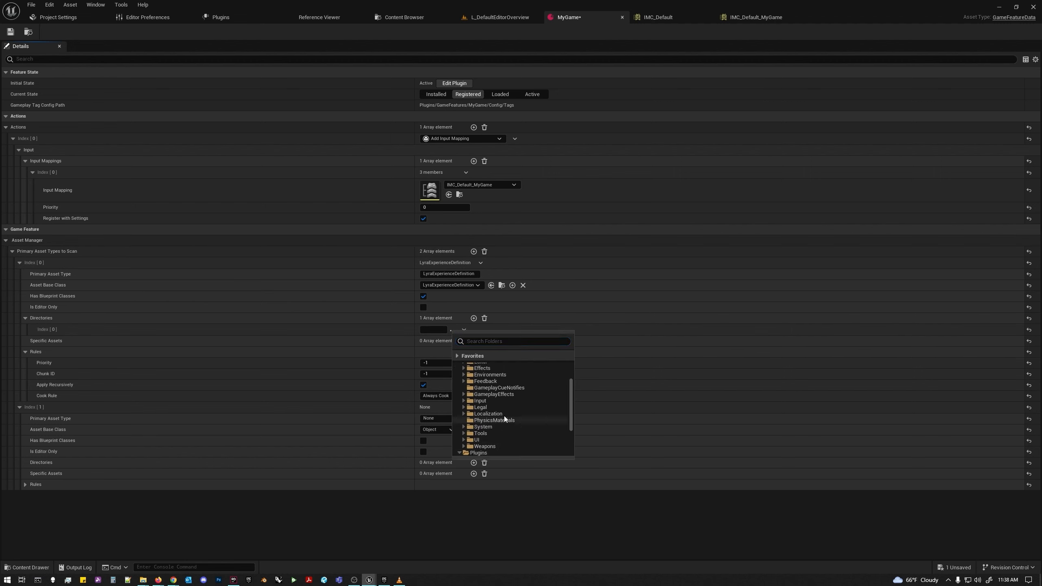
scroll(505, 417, "down", 3)
left_click(464, 414)
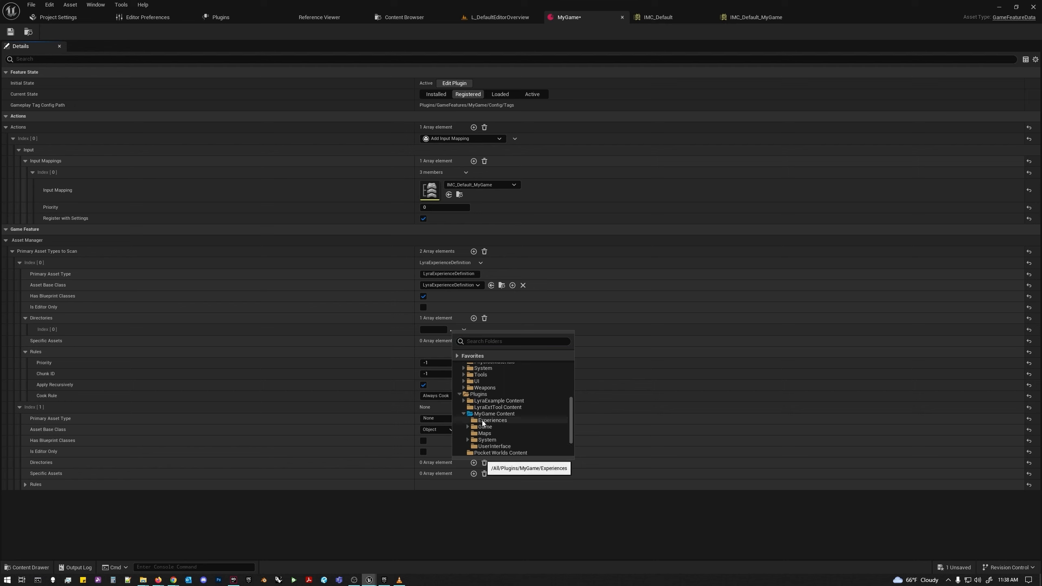
left_click(482, 421)
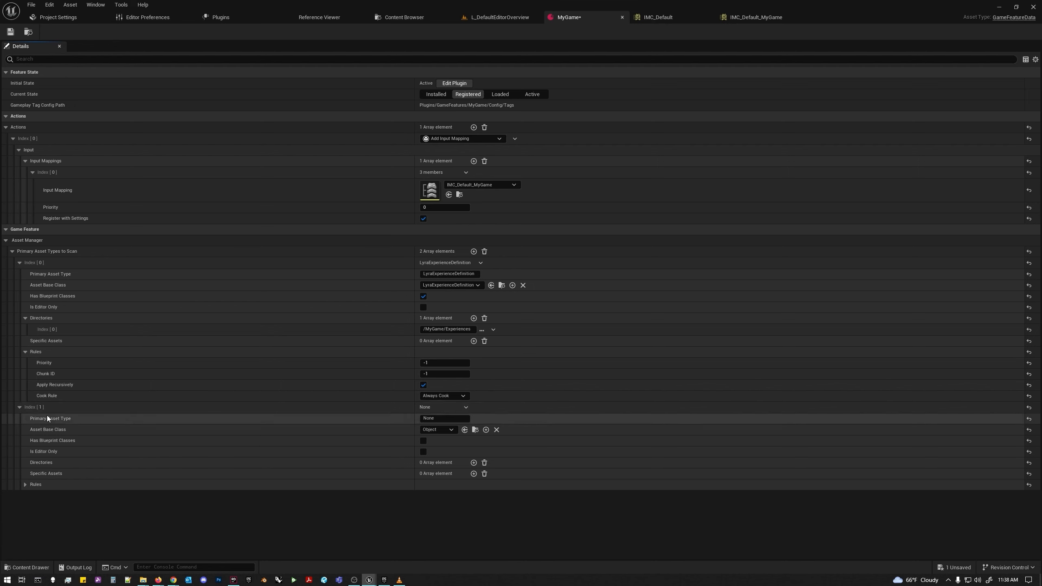
Set the second scan entry's Primary Asset Type to LyraUserExperienceDefinition.
left_click(454, 419)
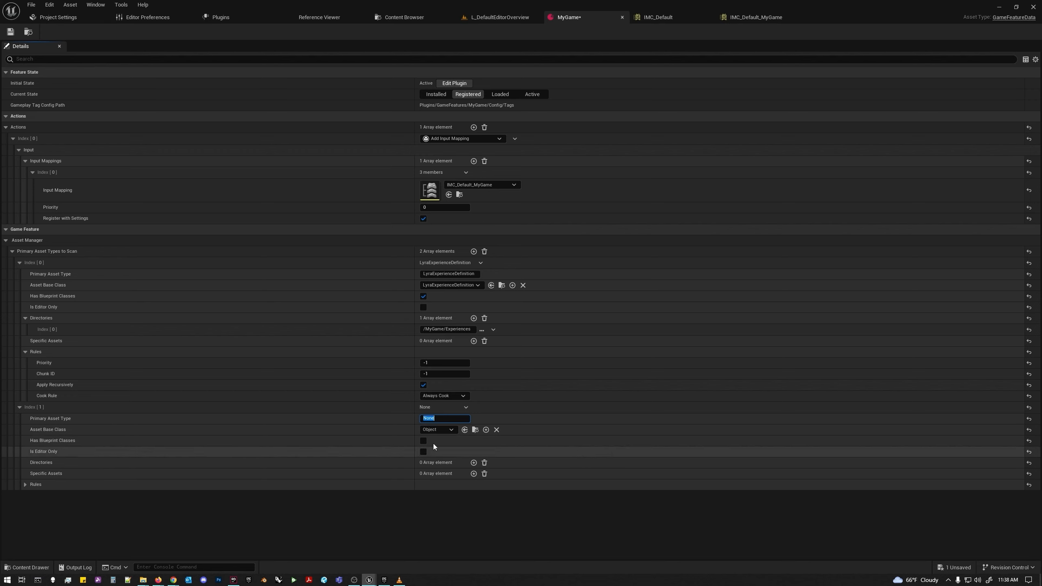
left_click(439, 419)
left_click_drag(439, 420, 399, 421)
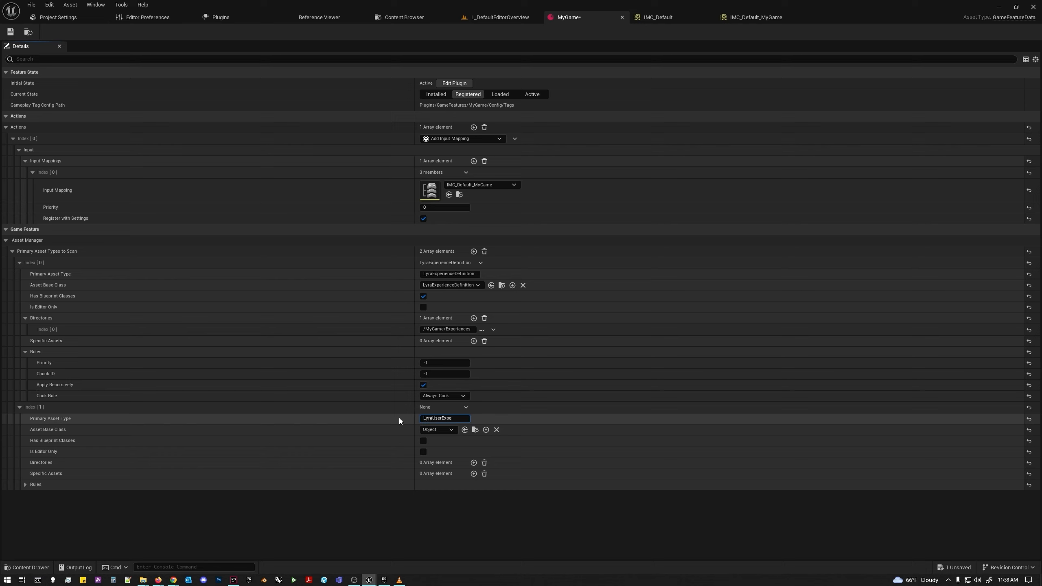
type("LyraUserExperienceDefinition")
Set the second scan entry's Asset Base Class to LyraUserFacingExperienceDefinition.
left_click(437, 429)
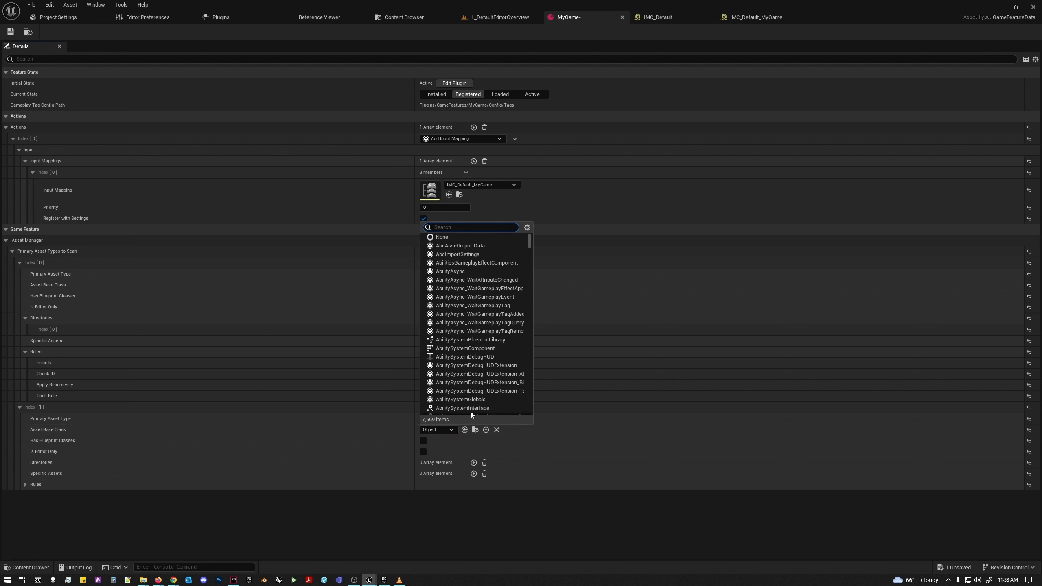
type("lyr")
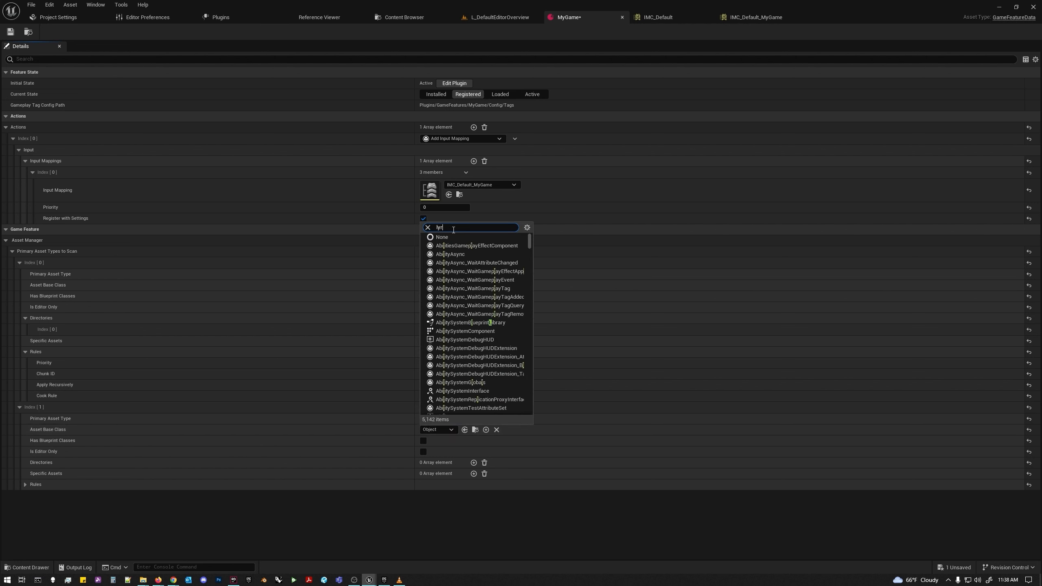
type("ause")
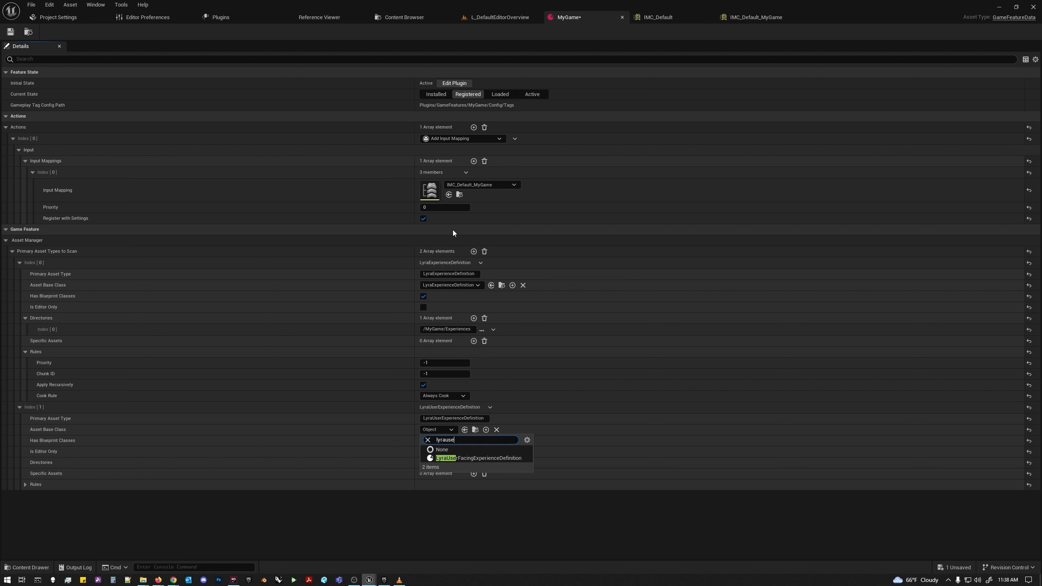
left_click(473, 459)
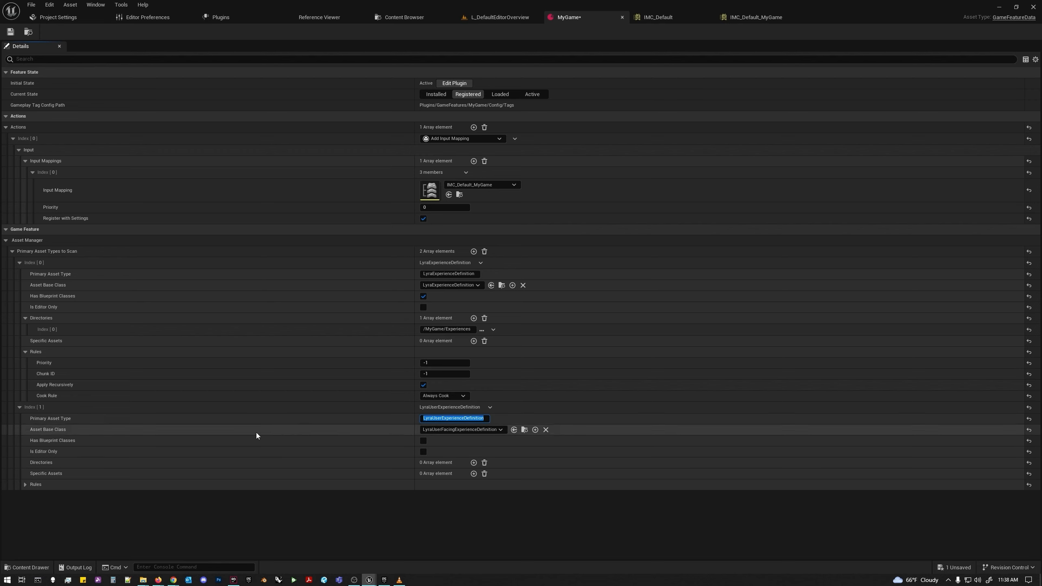
Add a directory to the second scan entry and set it to /MyGame/System/Playlists.
left_click(473, 462)
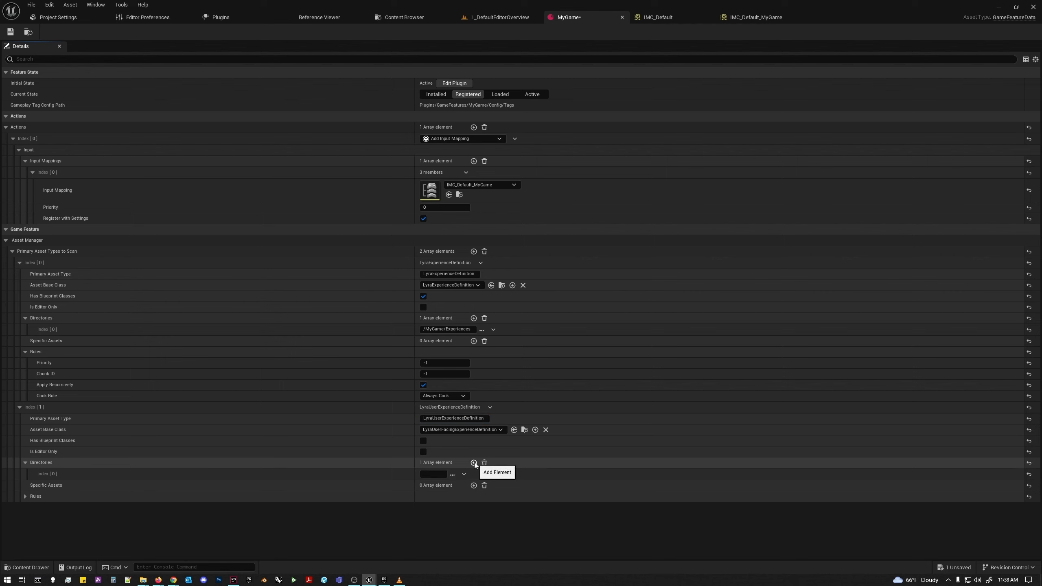
left_click(452, 474)
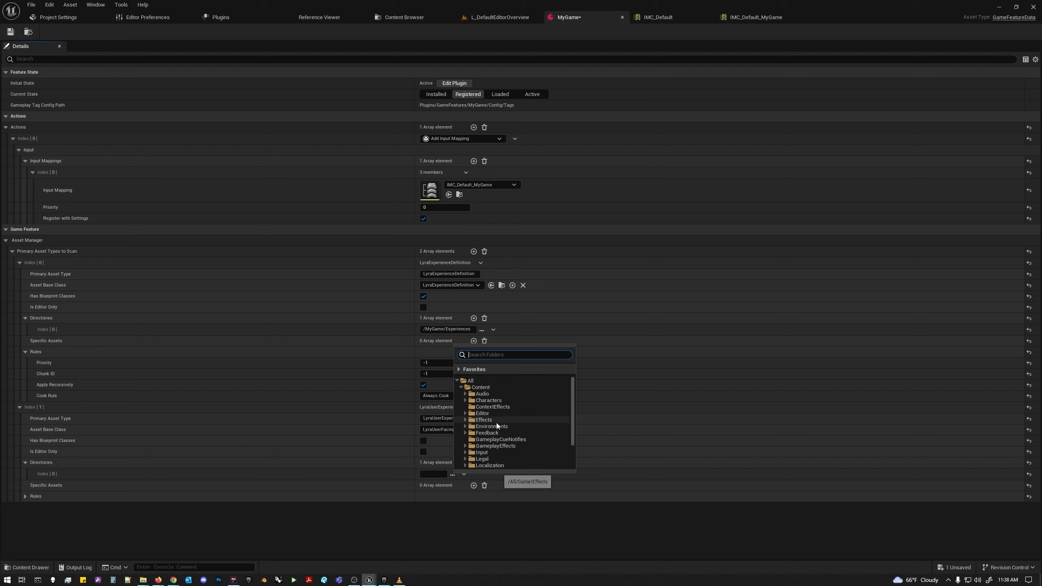
scroll(498, 426, "down", 3)
left_click(460, 467)
scroll(496, 447, "down", 4)
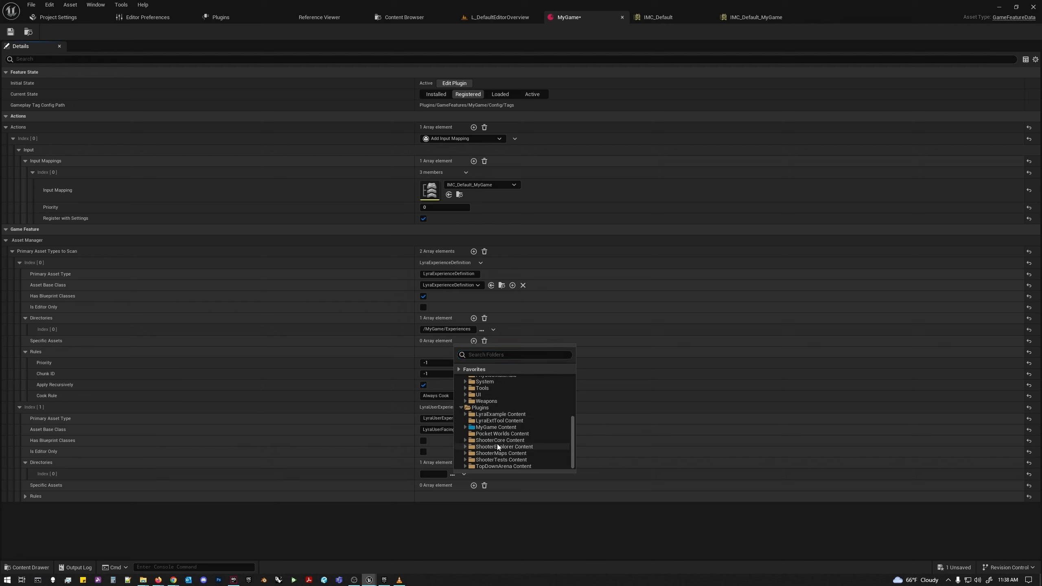
left_click(464, 427)
scroll(511, 433, "down", 3)
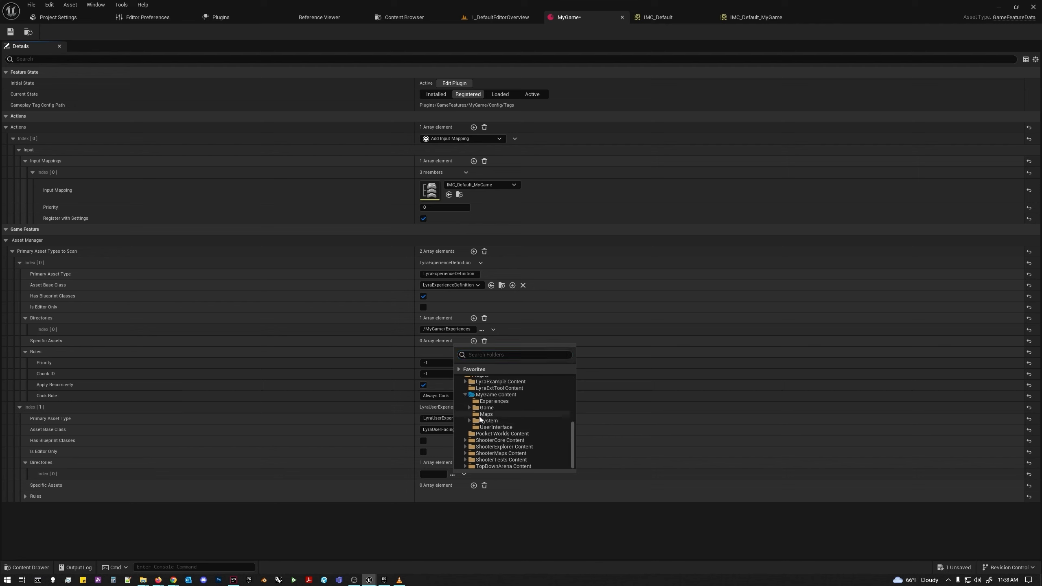
left_click(468, 408)
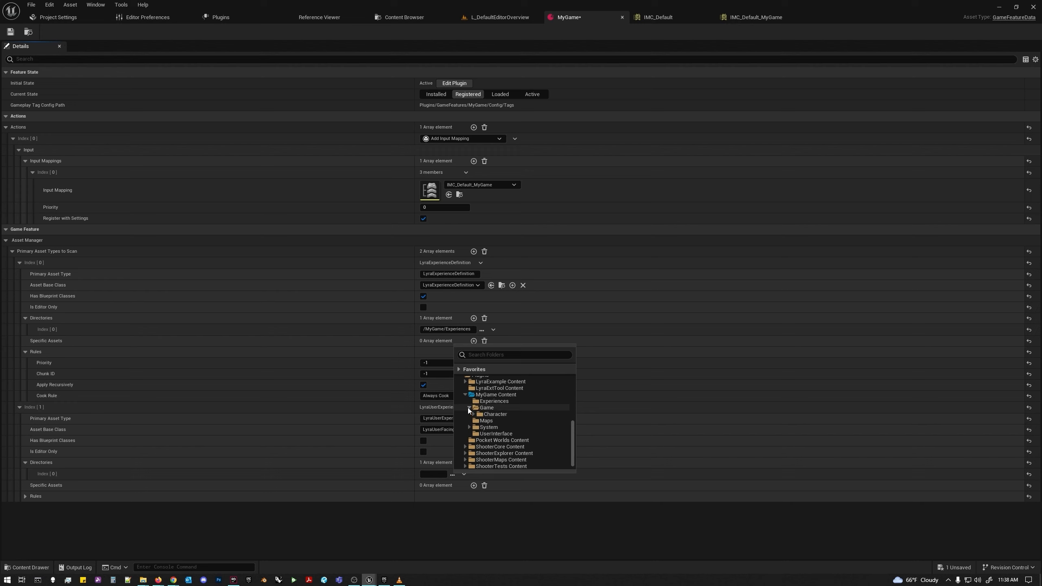
left_click(469, 427)
left_click(488, 434)
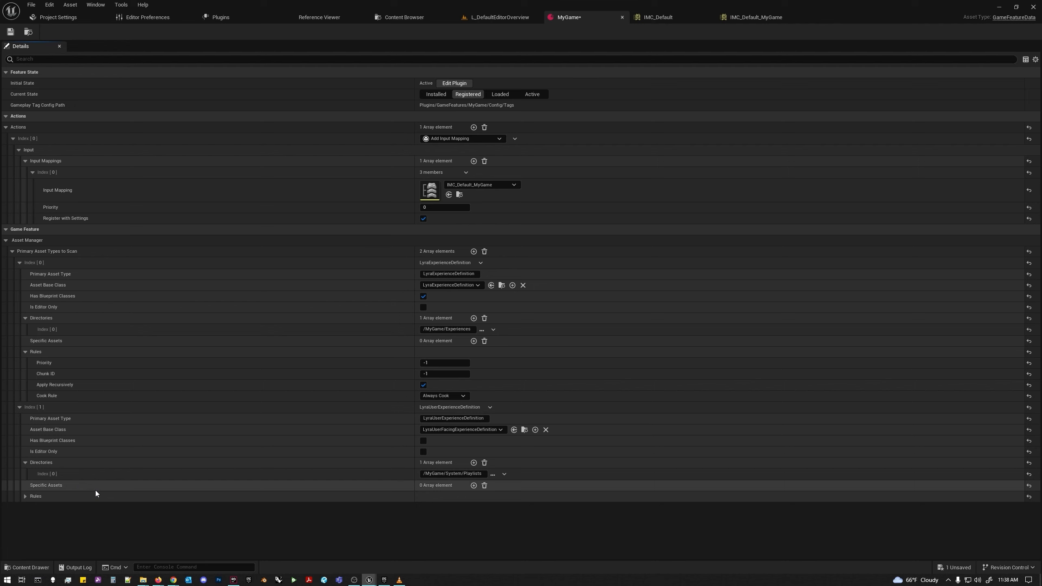
Set the Cook Rule in the second scan entry's rules to Always Cook.
left_click(24, 496)
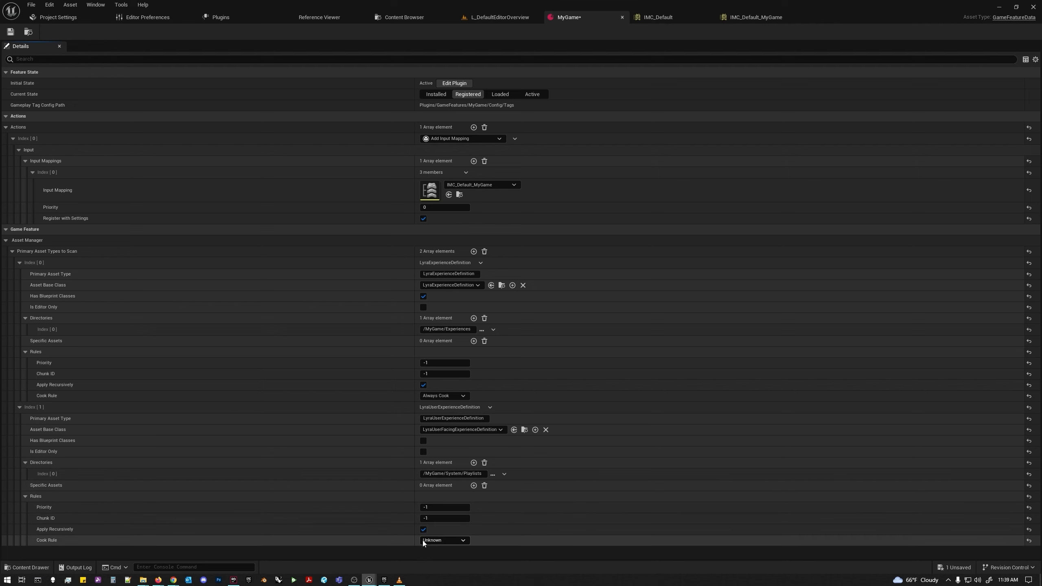
left_click(443, 540)
left_click(434, 531)
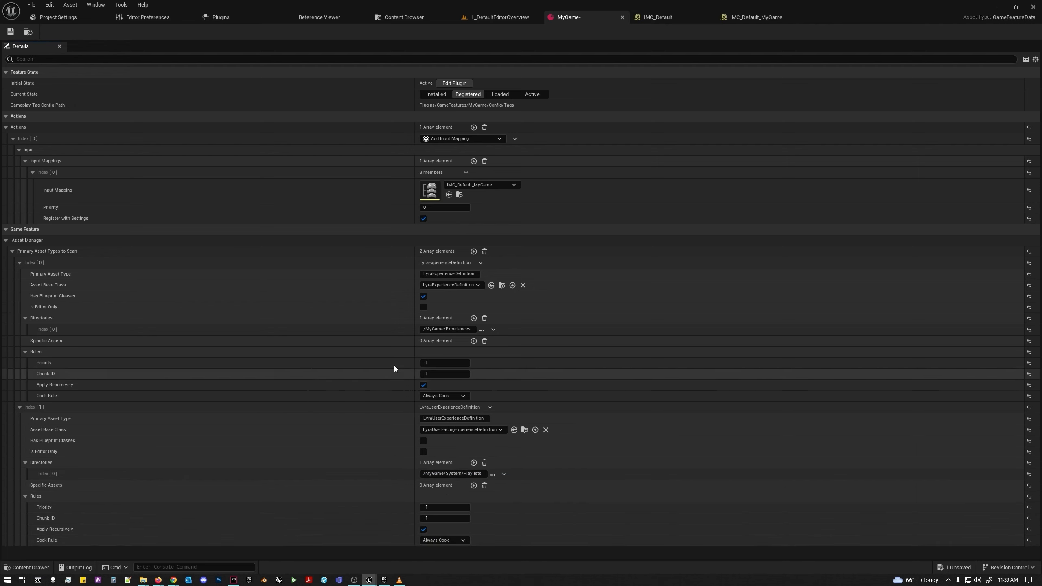
Add a third entry to Primary Asset Types to Scan with the primary asset type LyraExperienceActionSet.
left_click(474, 251)
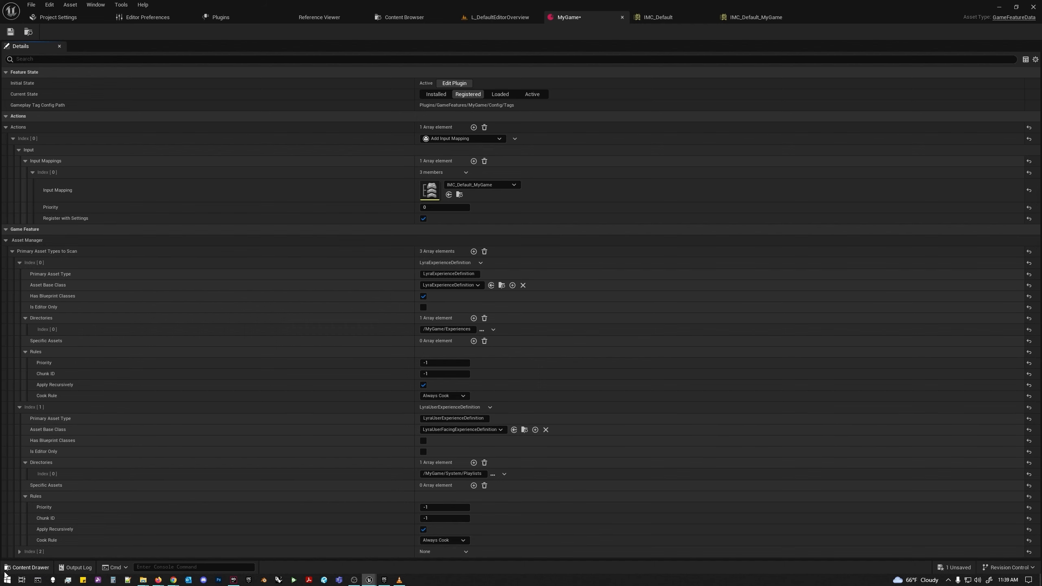
left_click(19, 551)
scroll(207, 451, "down", 3)
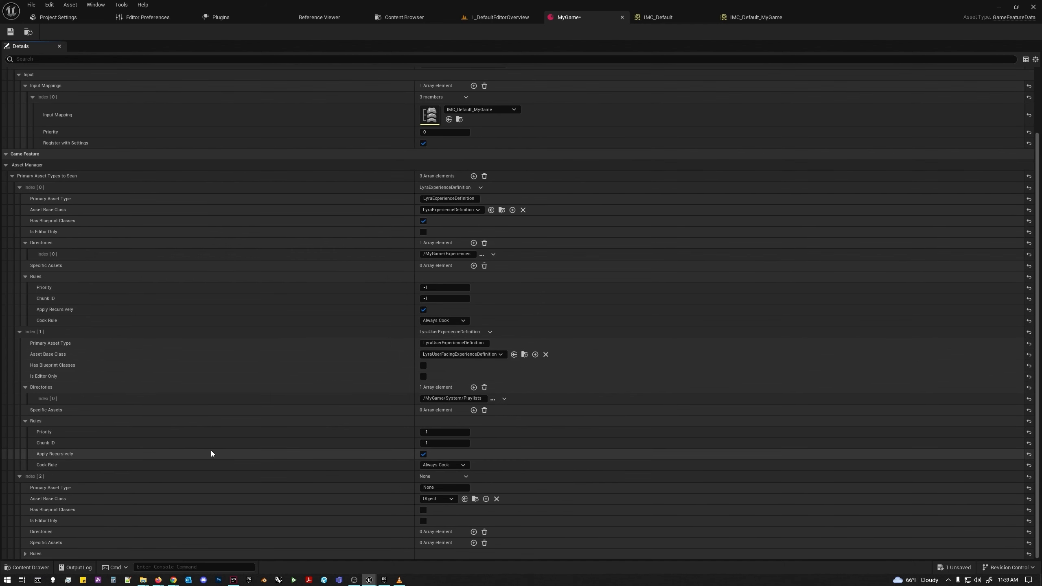
left_click(436, 488)
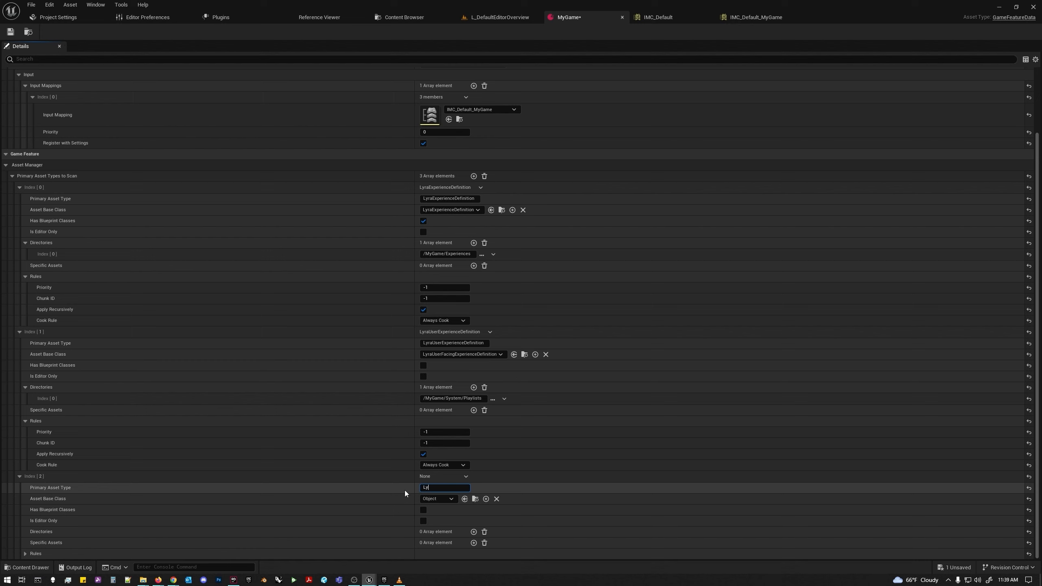
type("ExperienceActooonSet")
key("Return")
Set the third scan entry's Asset Base Class to LyraExperienceActionSet.
left_click(444, 498)
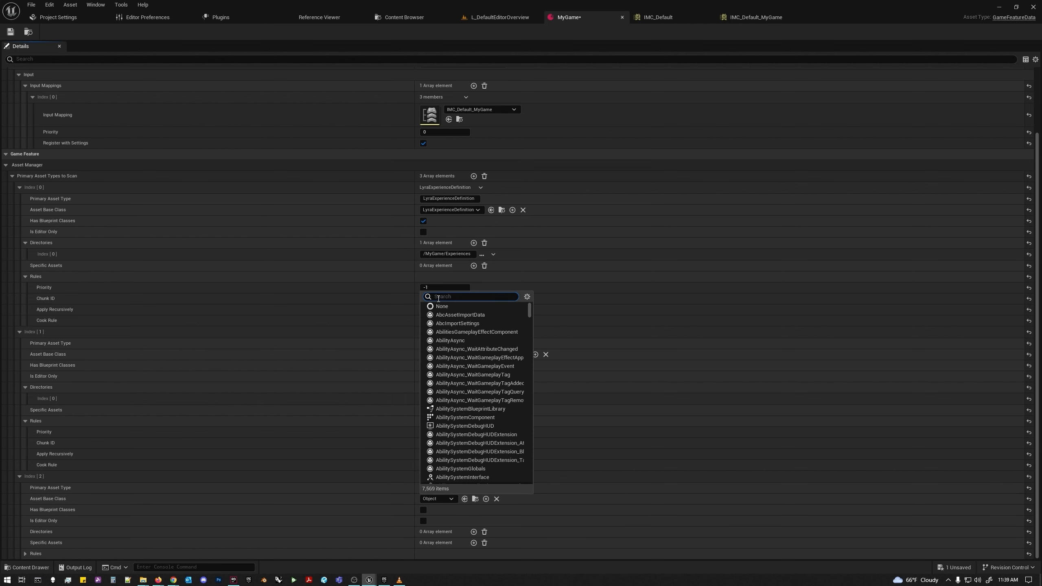
type("lyrae")
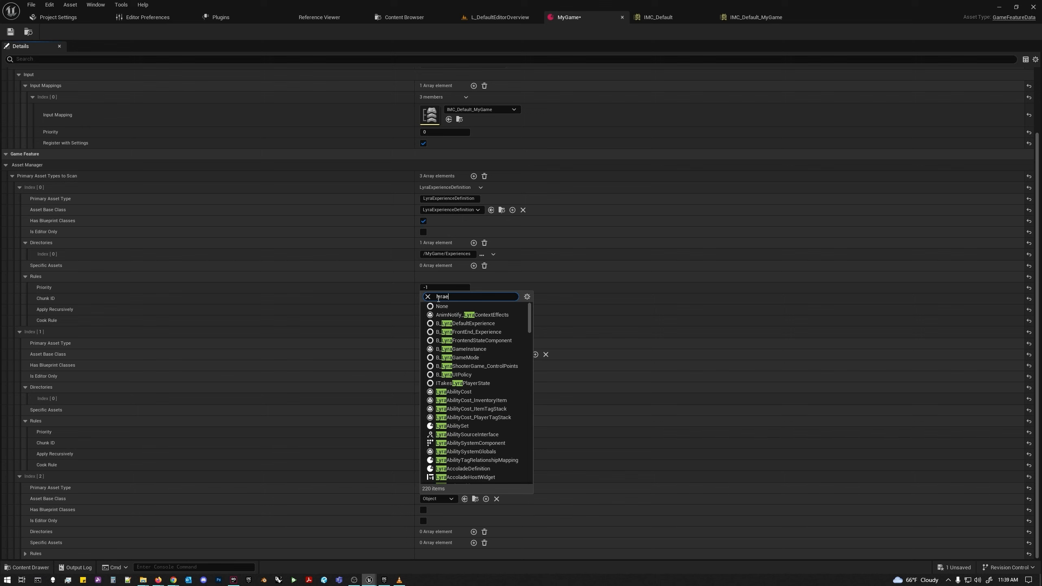
type("xperience")
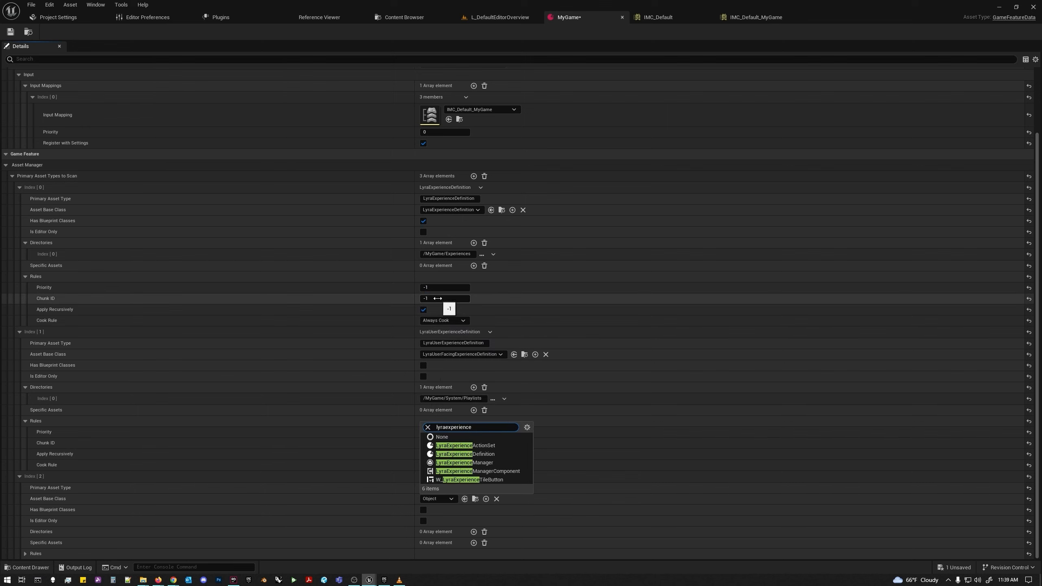
left_click(465, 445)
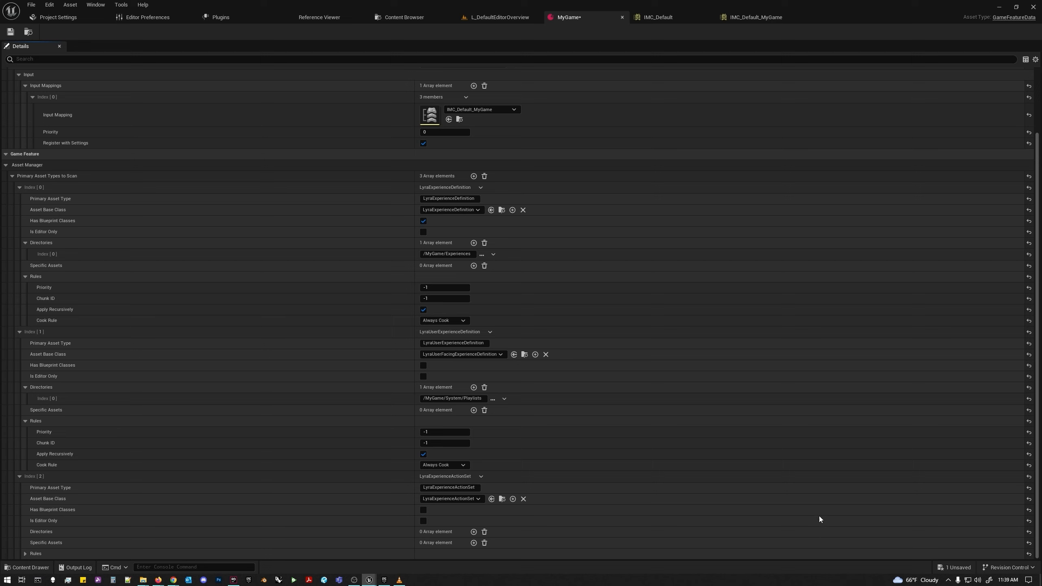
Add a directory to the LyraExperienceActionSet scan entry and set it to /MyGame/Experiences.
left_click(474, 532)
left_click(452, 544)
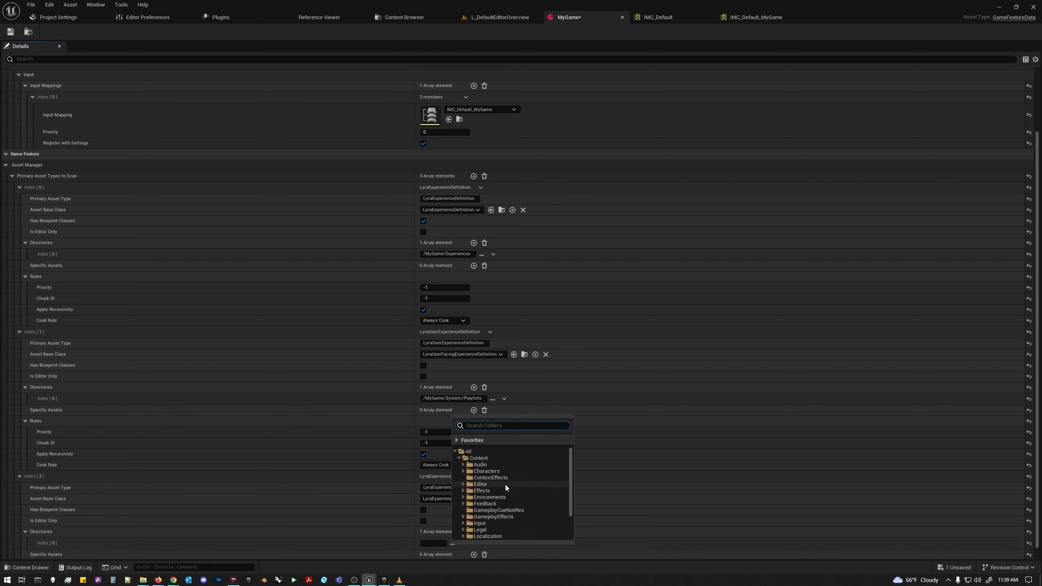
scroll(504, 485, "down", 2)
double_click(466, 537)
scroll(485, 523, "down", 3)
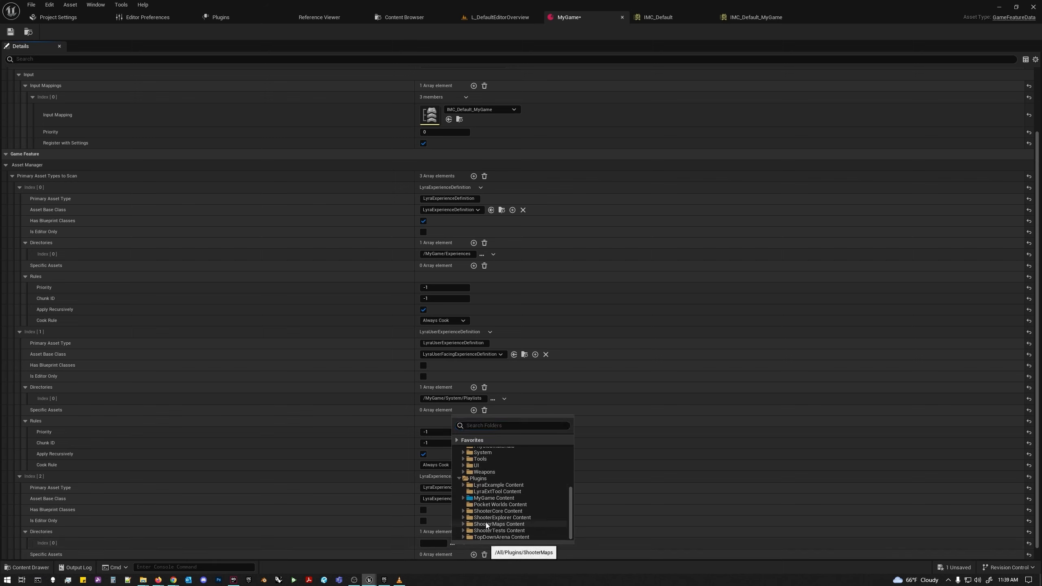
double_click(488, 498)
left_click(487, 503)
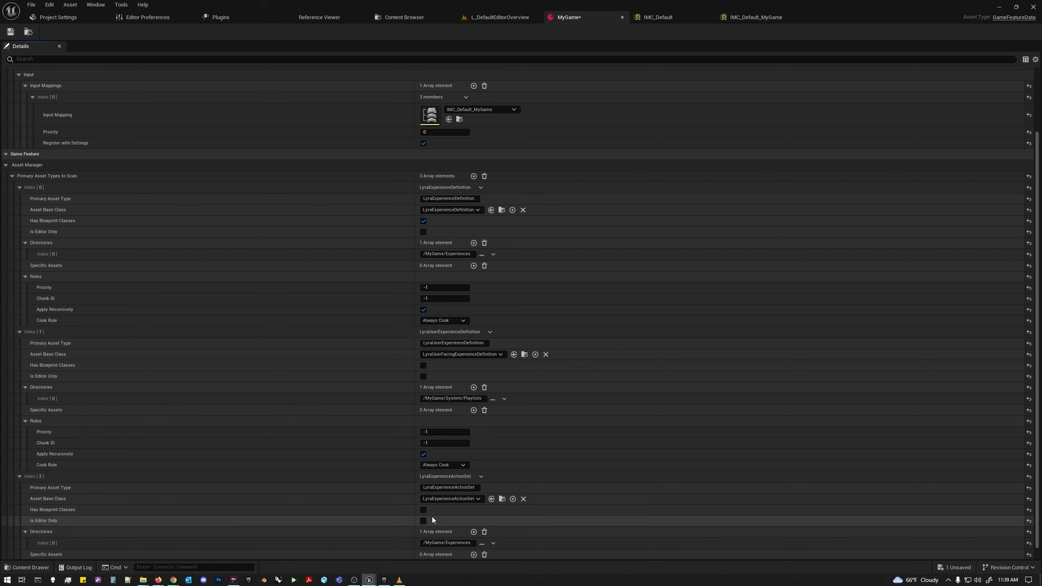
Set the Cook Rule in the LyraExperienceActionSet entry's rules to Always Cook.
scroll(431, 516, "down", 1)
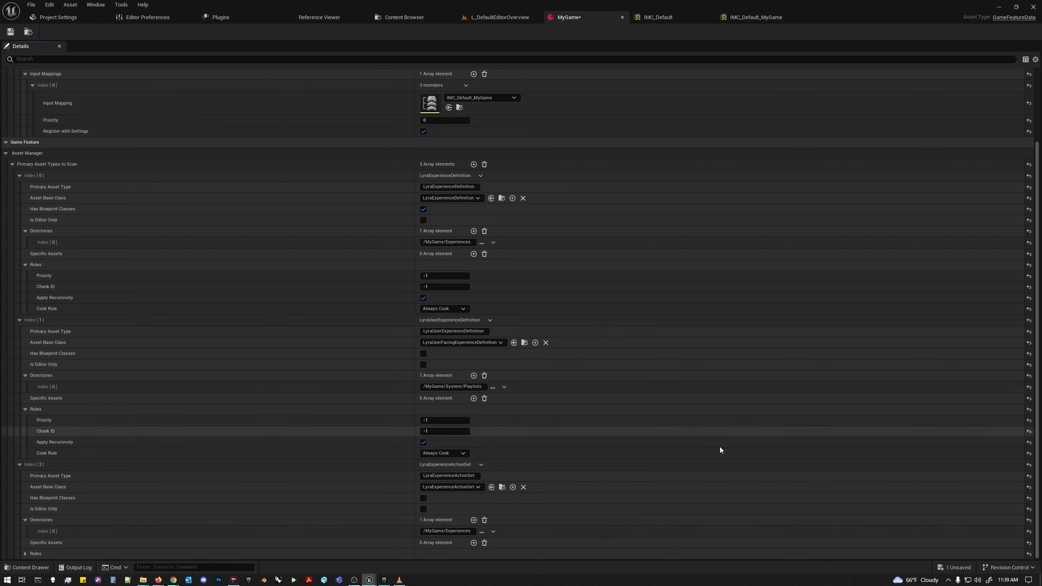
left_click(23, 554)
scroll(188, 509, "down", 4)
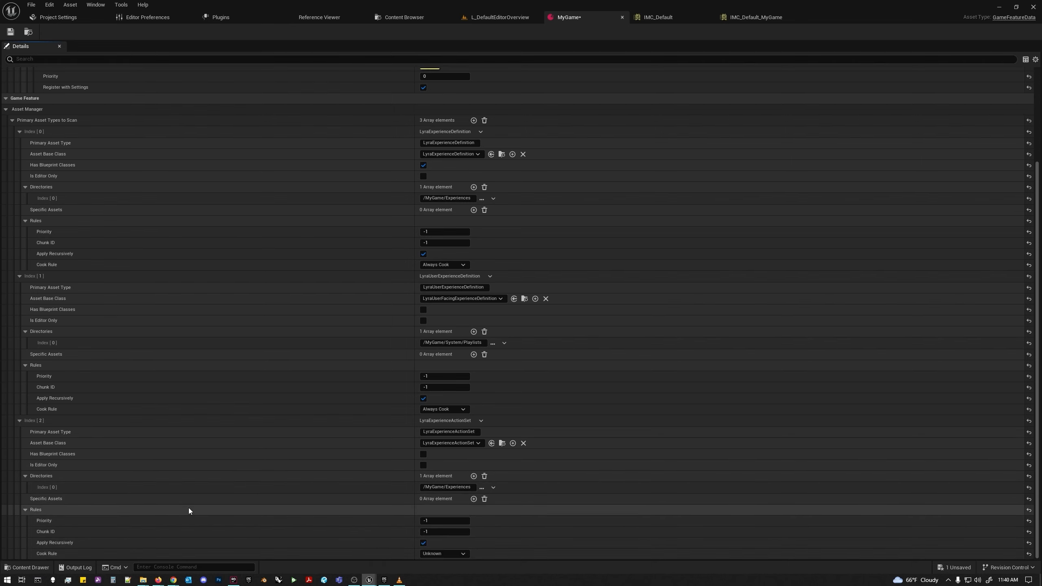
left_click(435, 553)
left_click(440, 546)
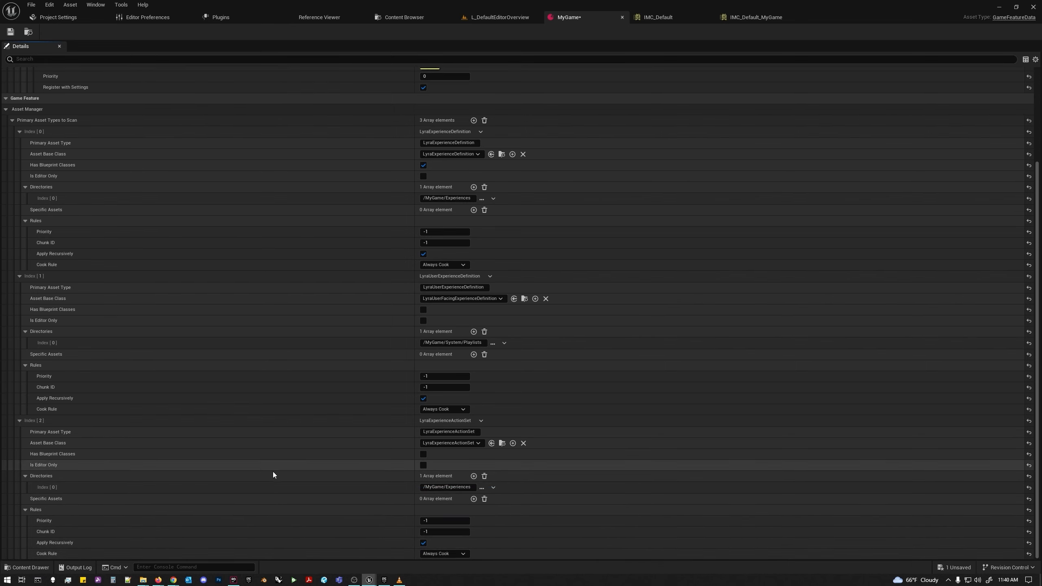
Add a fourth entry to Primary Asset Types to Scan with the primary asset type Map.
scroll(405, 472, "up", 3)
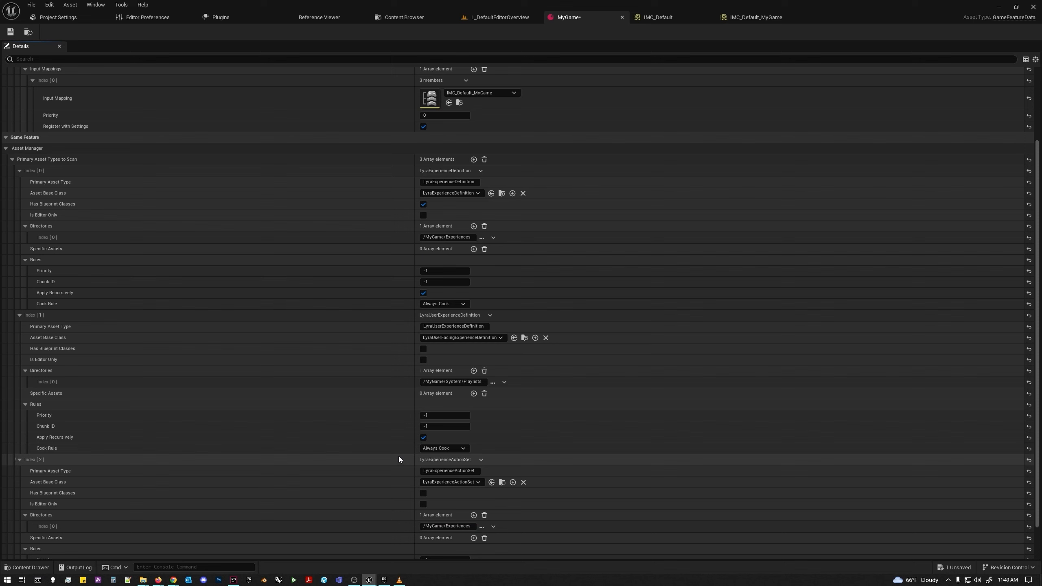
scroll(392, 472, "up", 6)
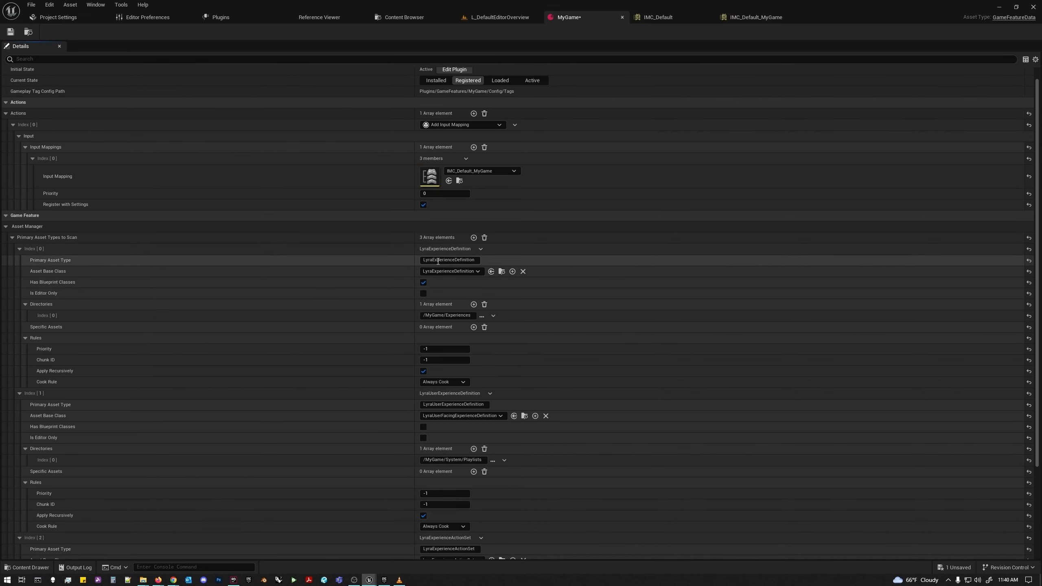
left_click(473, 237)
scroll(324, 402, "down", 9)
scroll(324, 403, "down", 1)
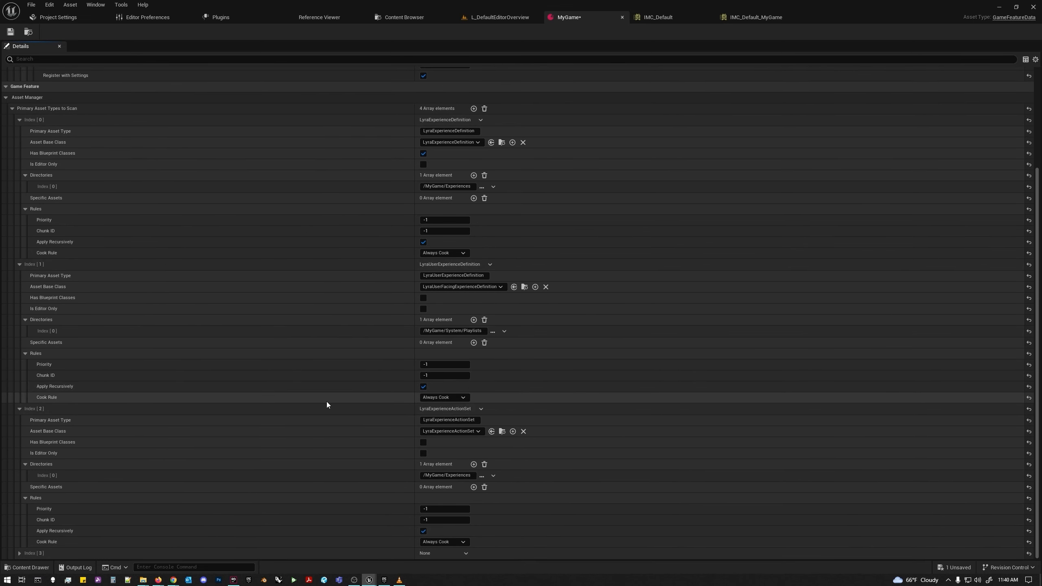
scroll(246, 489, "down", 6)
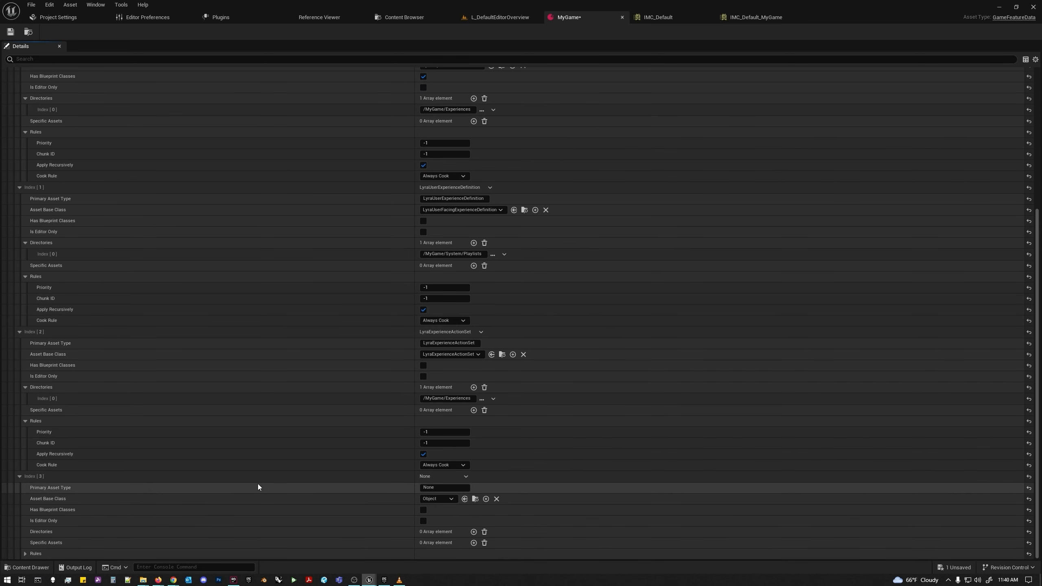
left_click(426, 487)
left_click(426, 487)
type("Map")
key("Return")
Set the Map scan entry's Asset Base Class to World.
left_click(447, 499)
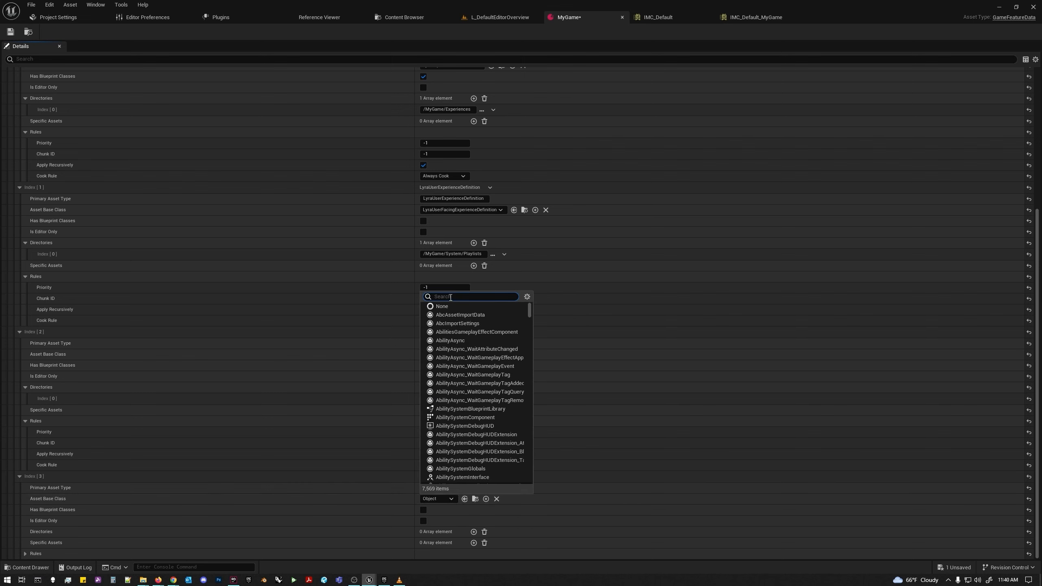
type("world")
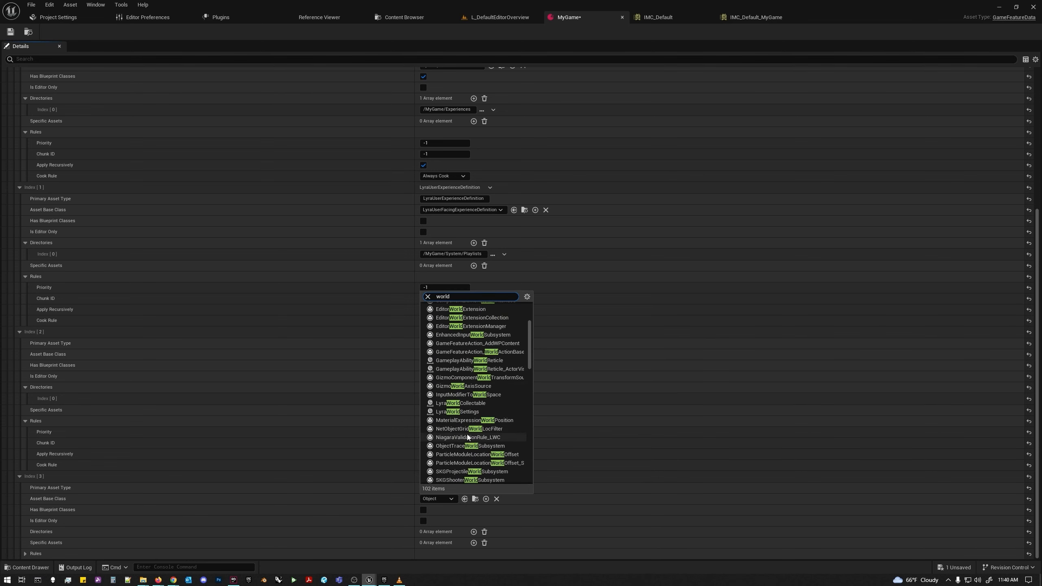
scroll(477, 402, "down", 10)
left_click(492, 454)
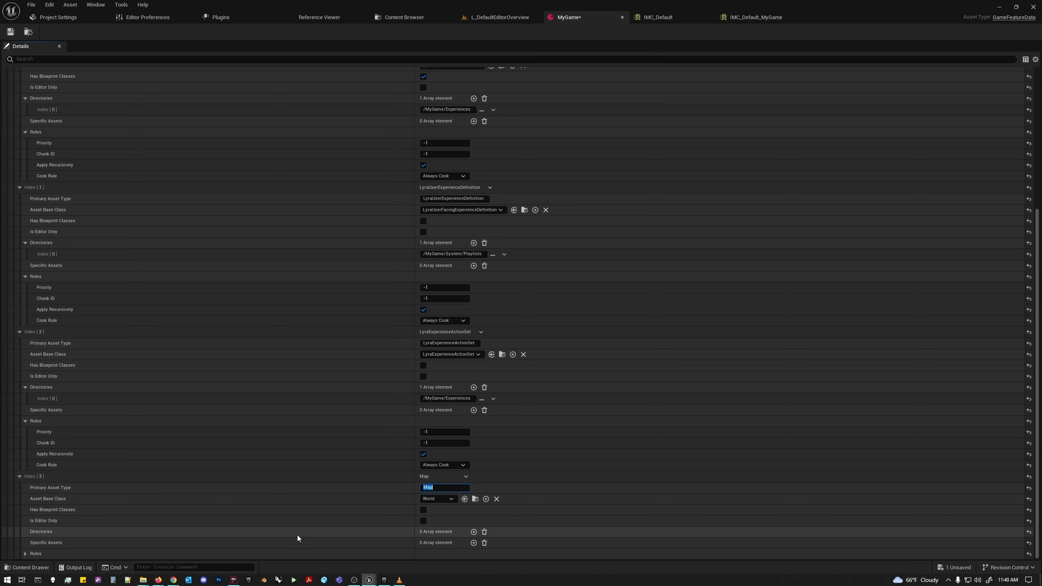
Add a directory to the Map scan entry and set it to /MyGame/Maps.
left_click(473, 532)
left_click(452, 544)
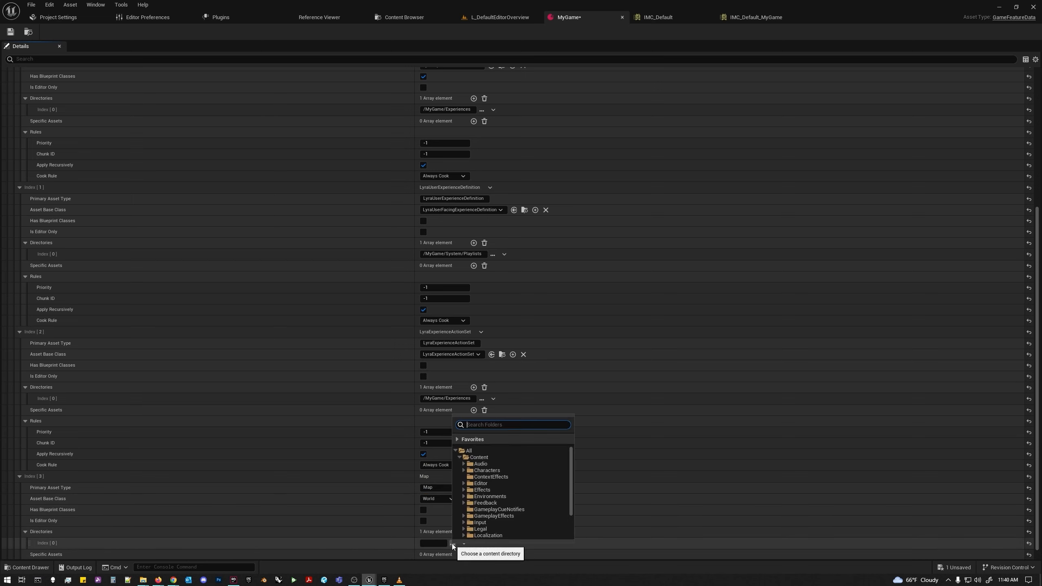
scroll(495, 517, "down", 3)
left_click(459, 536)
scroll(475, 513, "down", 3)
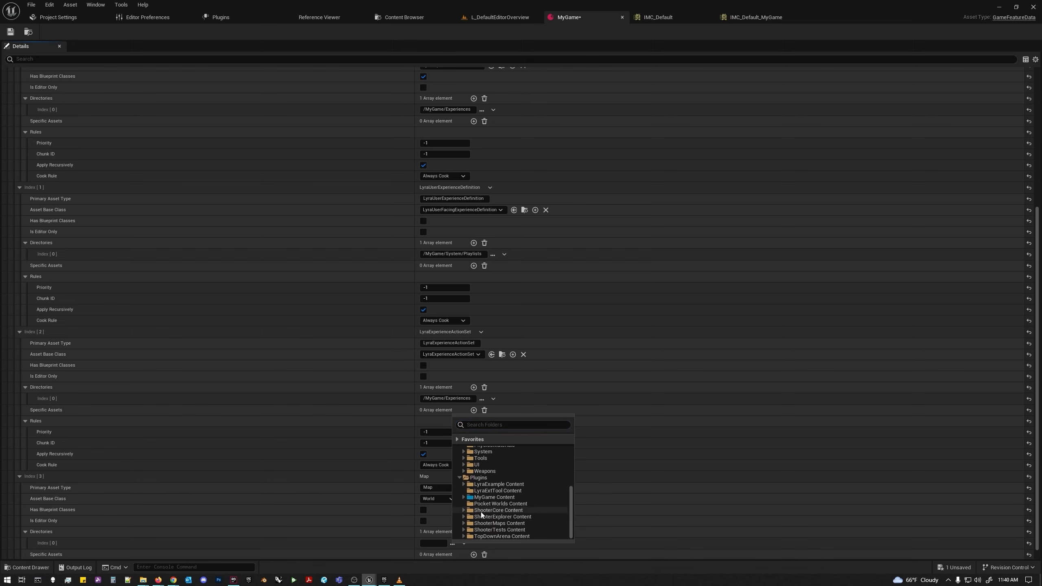
left_click(463, 496)
left_click(483, 517)
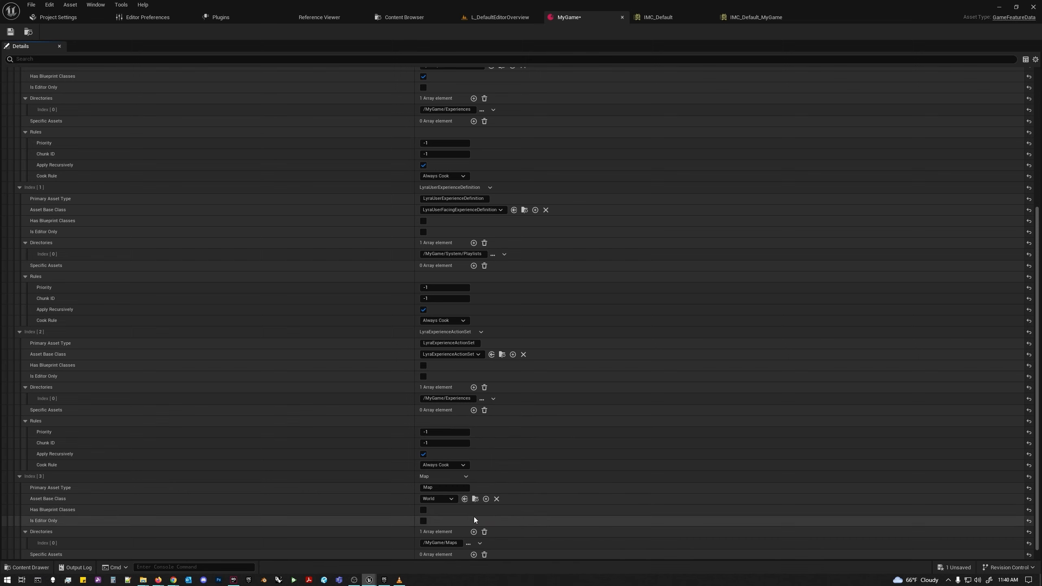
Set the Cook Rule in the Map entry's rules to Always Cook.
scroll(247, 530, "down", 1)
left_click(25, 554)
scroll(405, 504, "down", 2)
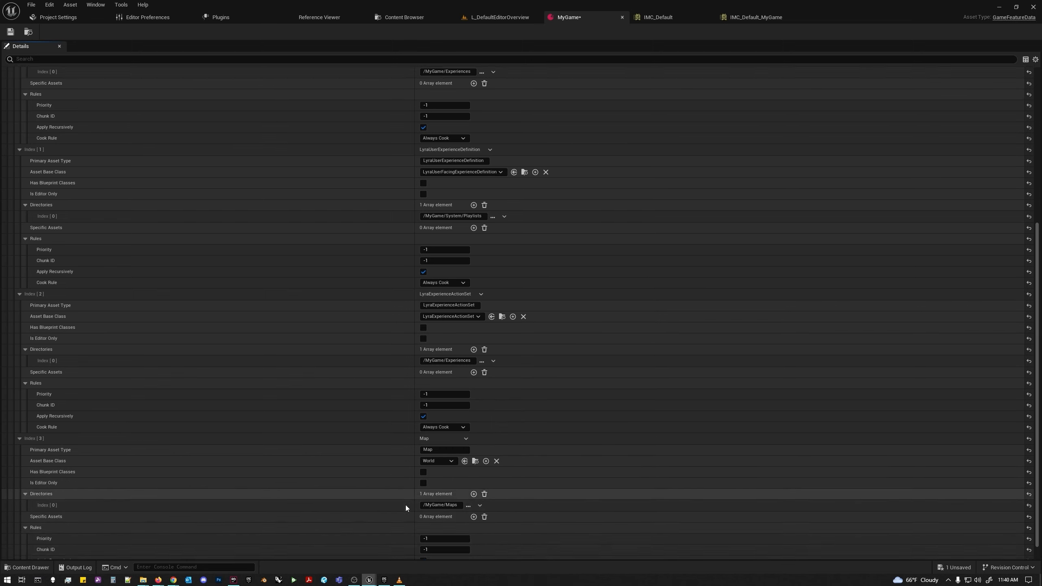
left_click(443, 552)
left_click(446, 545)
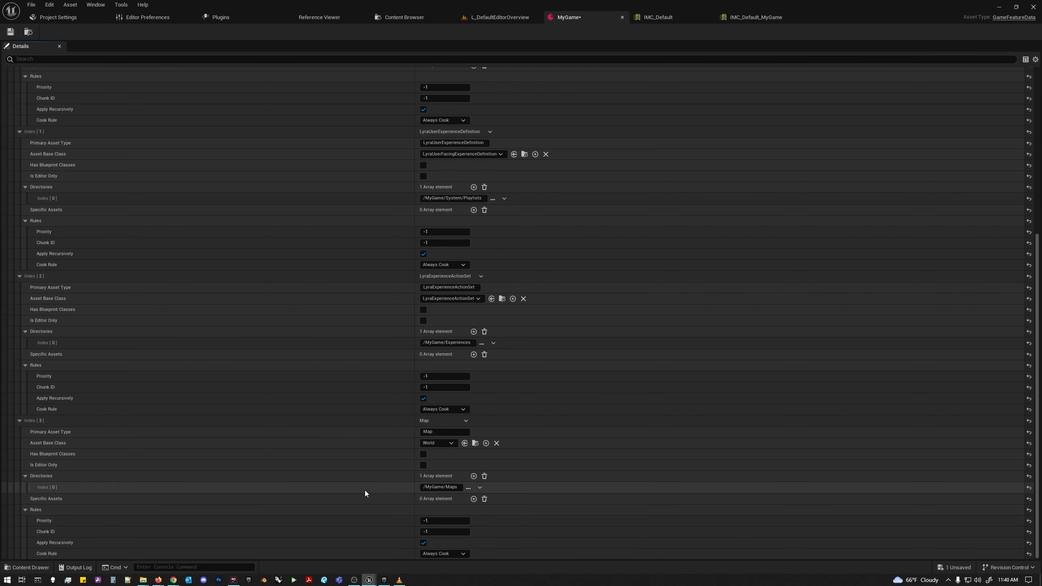
Review all four scan entries and save the MyGame data asset.
scroll(366, 492, "up", 10)
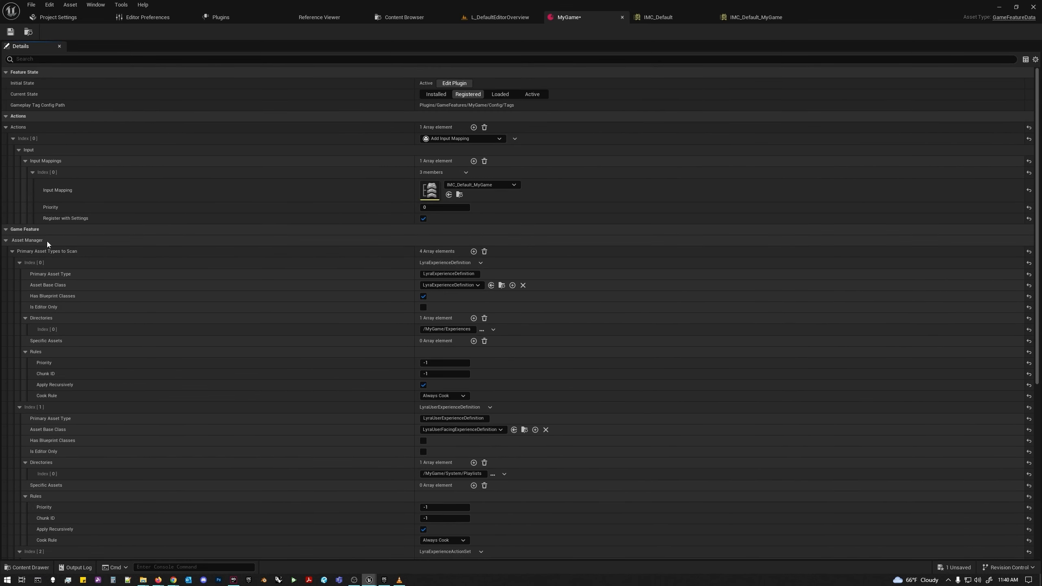
scroll(472, 357, "down", 5)
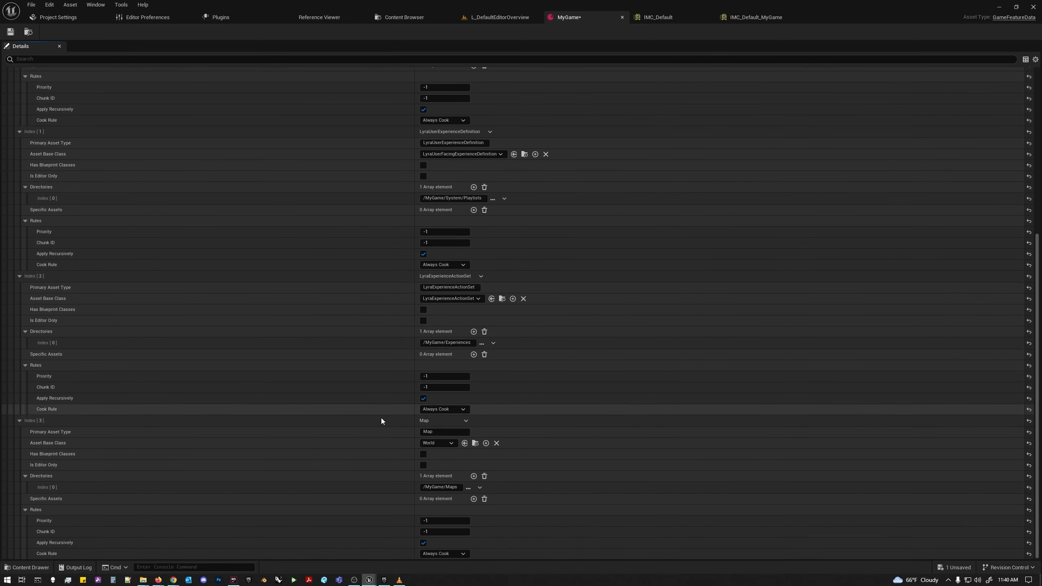
scroll(443, 400, "up", 3)
scroll(437, 270, "up", 3)
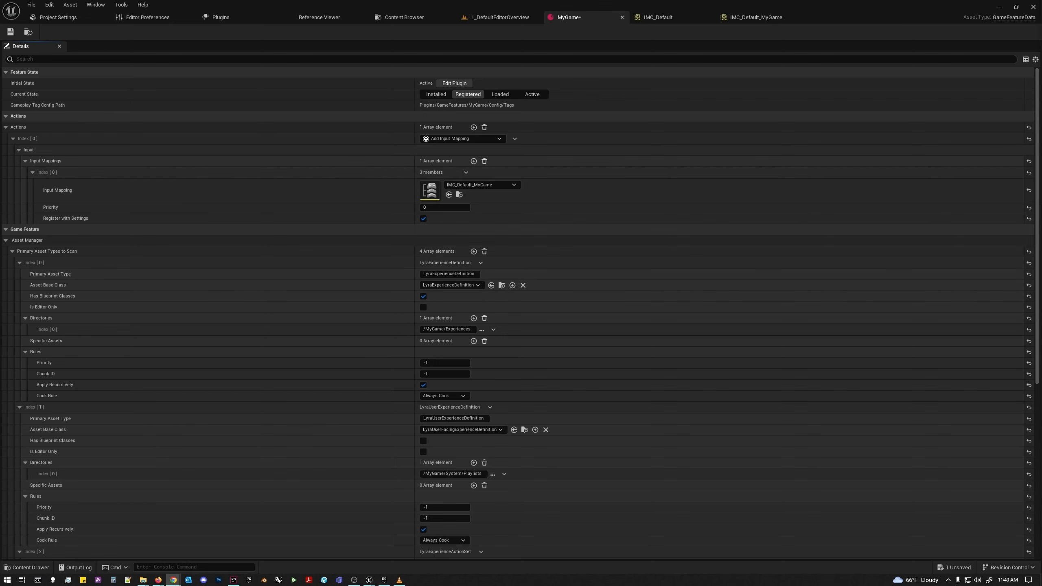
left_click(574, 20)
left_click(11, 32)
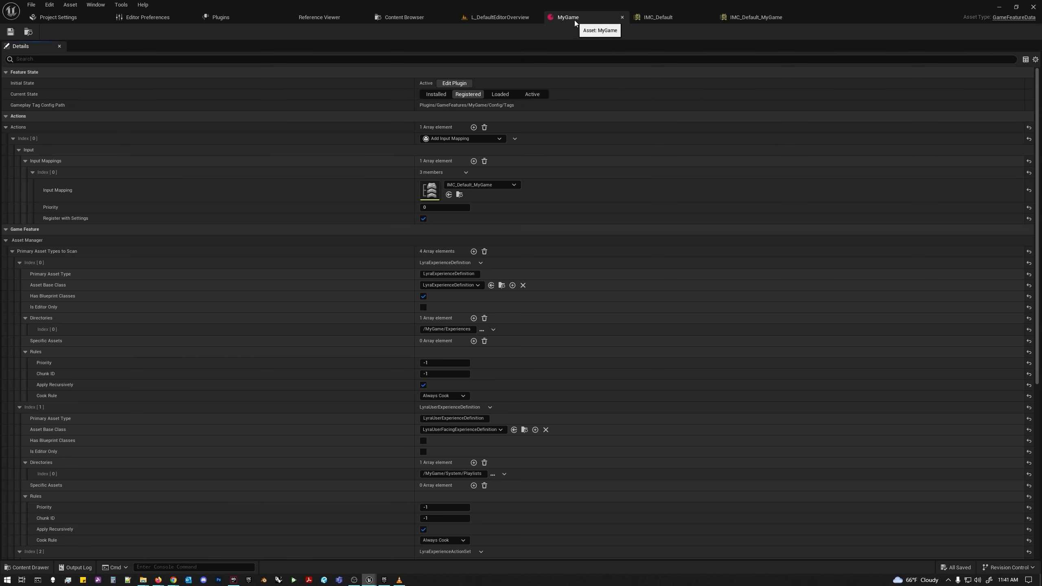
Start a new C++ class from the Content Browser and choose LyraCharacter as its parent class.
left_click(404, 17)
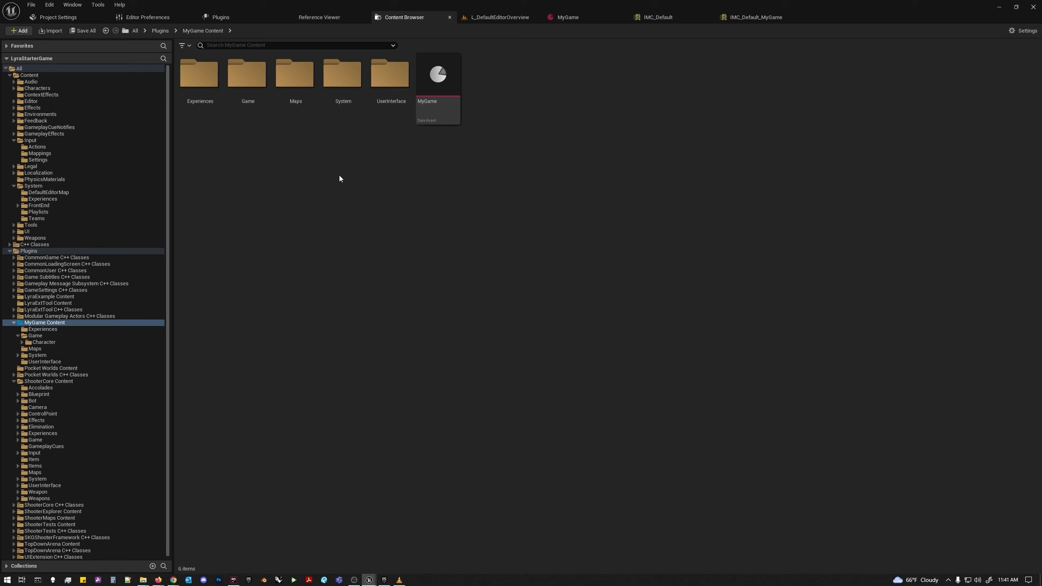
right_click(340, 178)
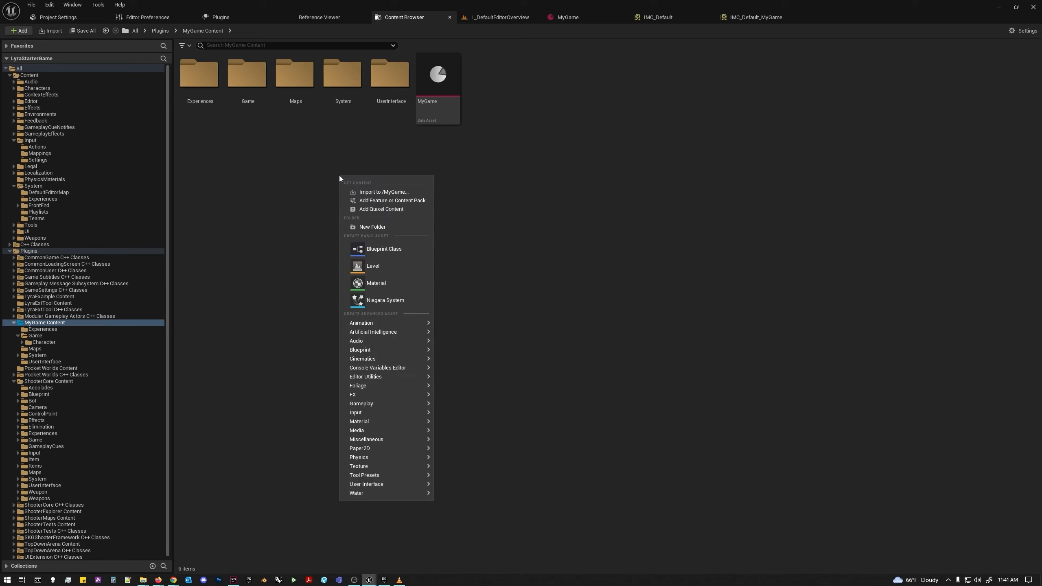
left_click(313, 173)
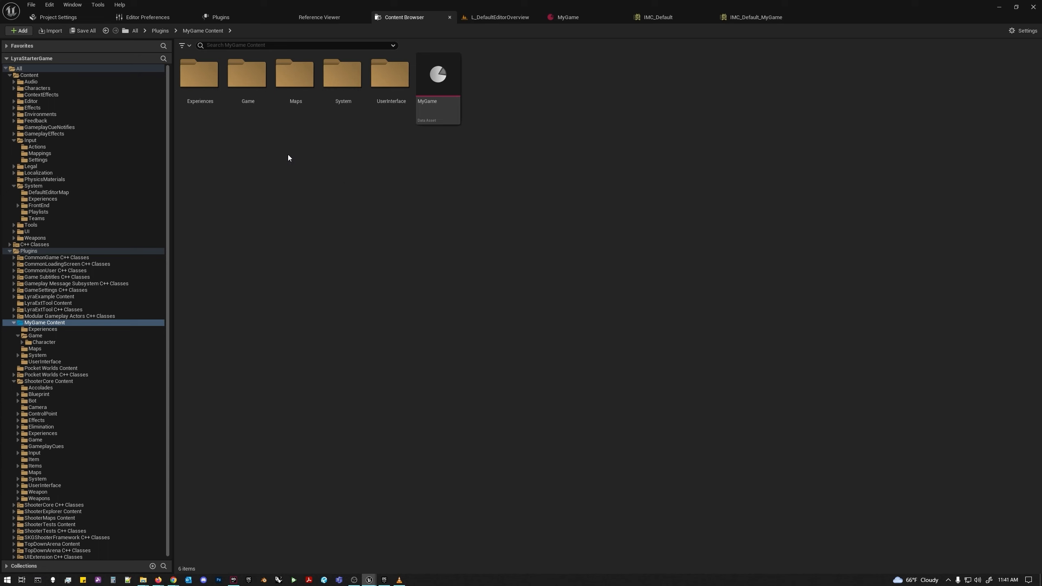
left_click(97, 5)
left_click(108, 27)
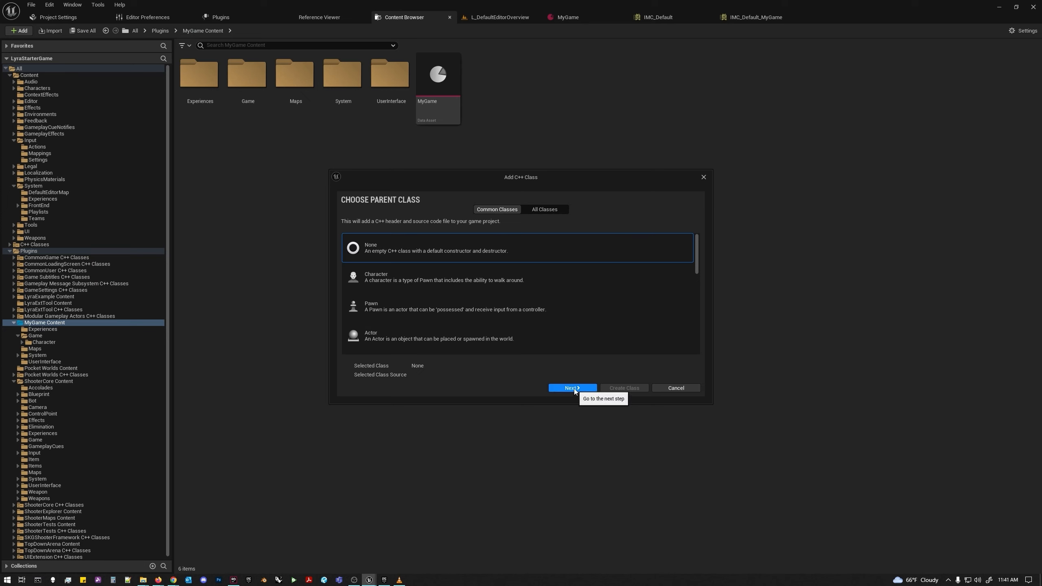
left_click(545, 210)
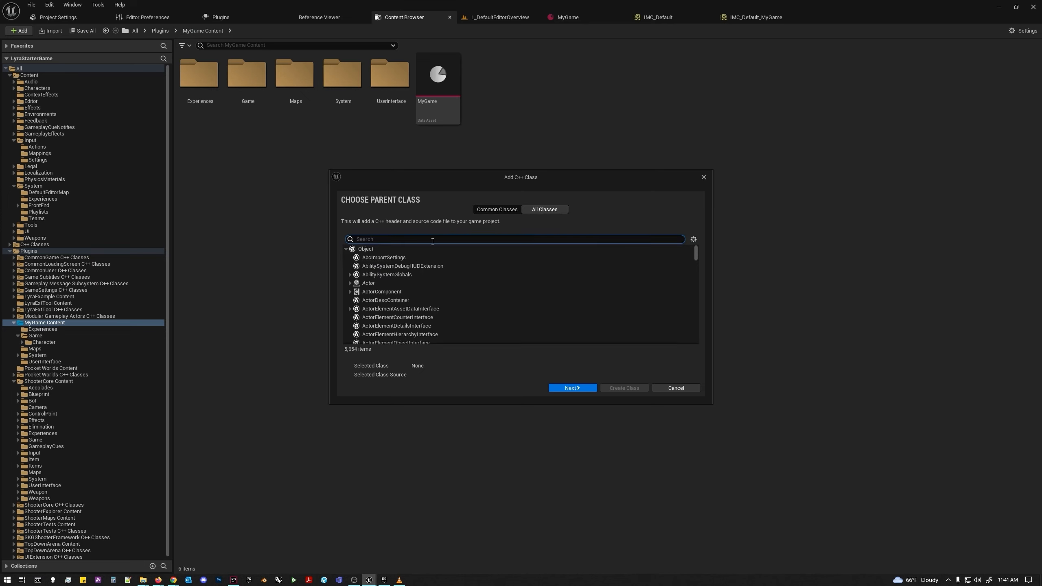
type("lyra")
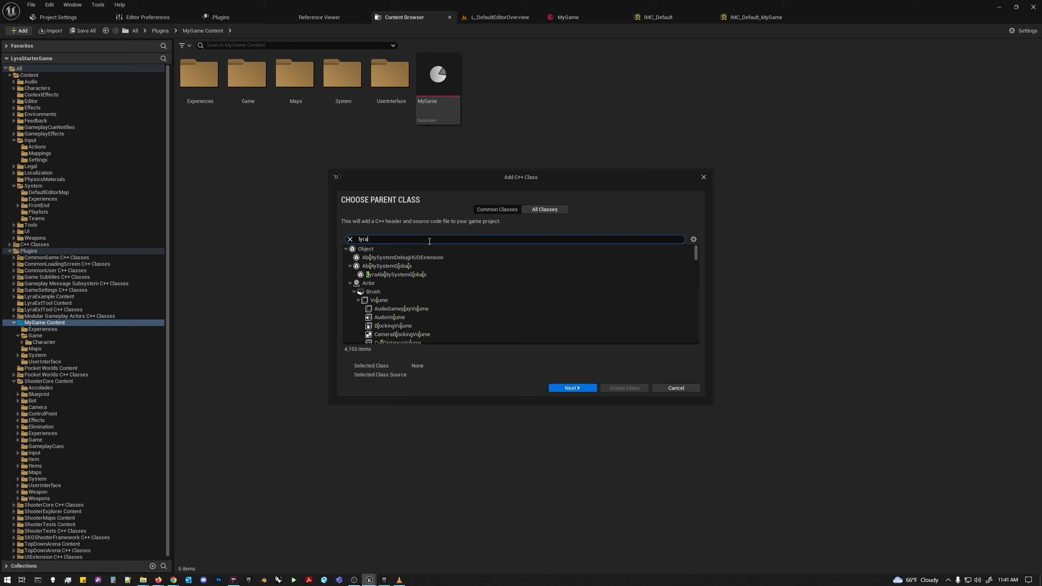
type("cha")
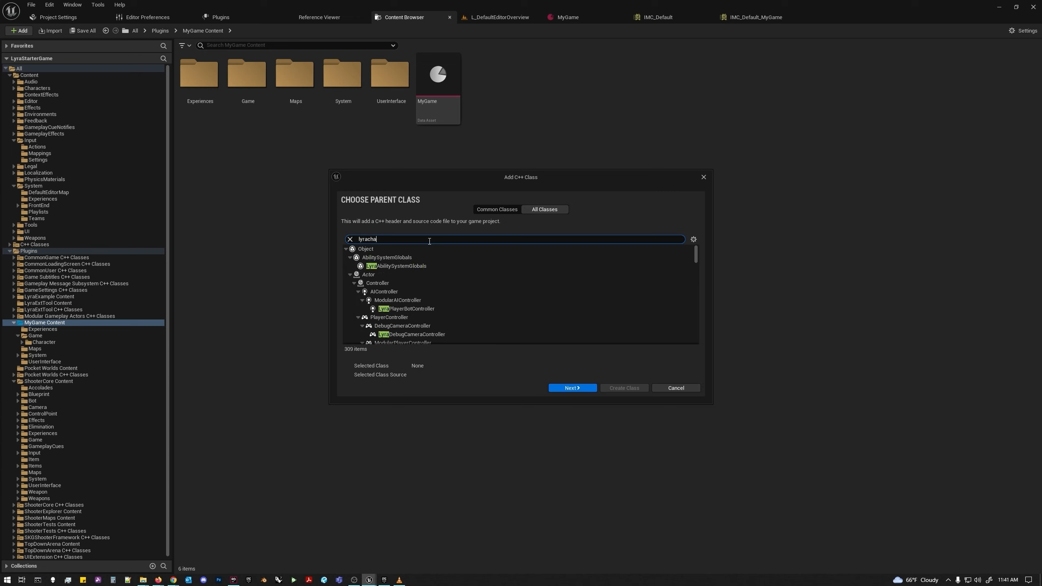
type("racter")
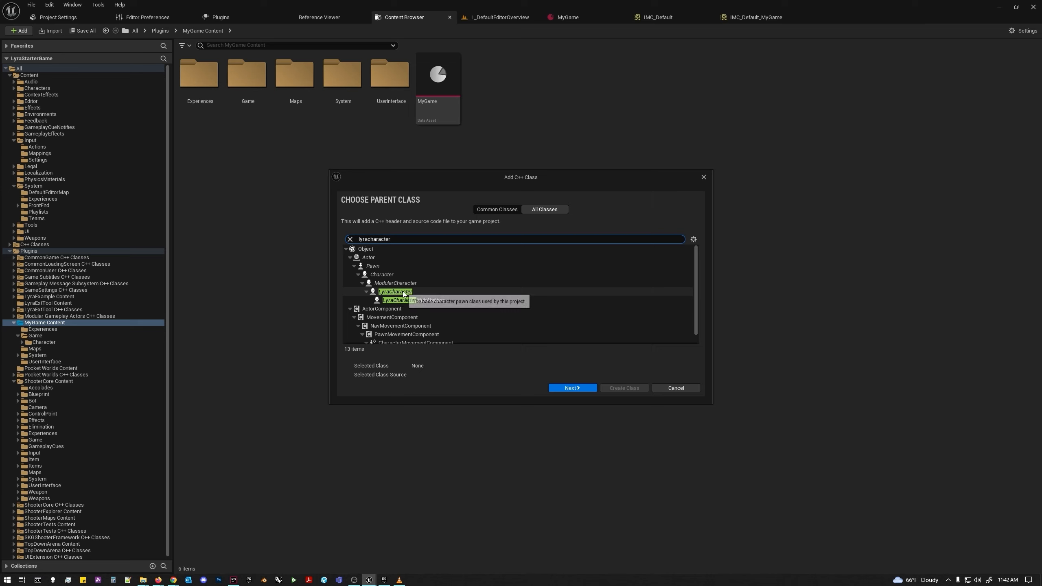
left_click(404, 292)
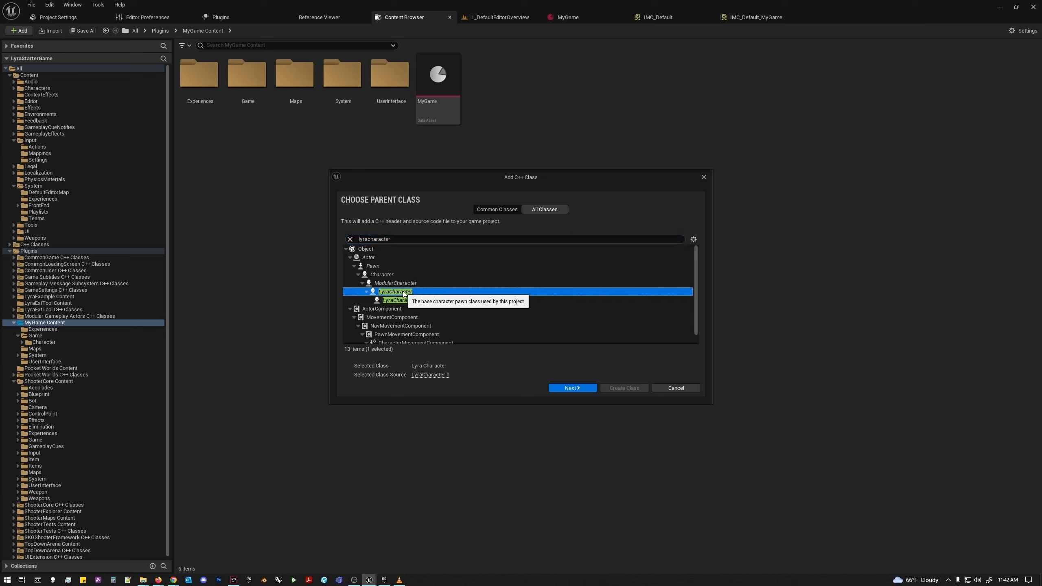
left_click(573, 388)
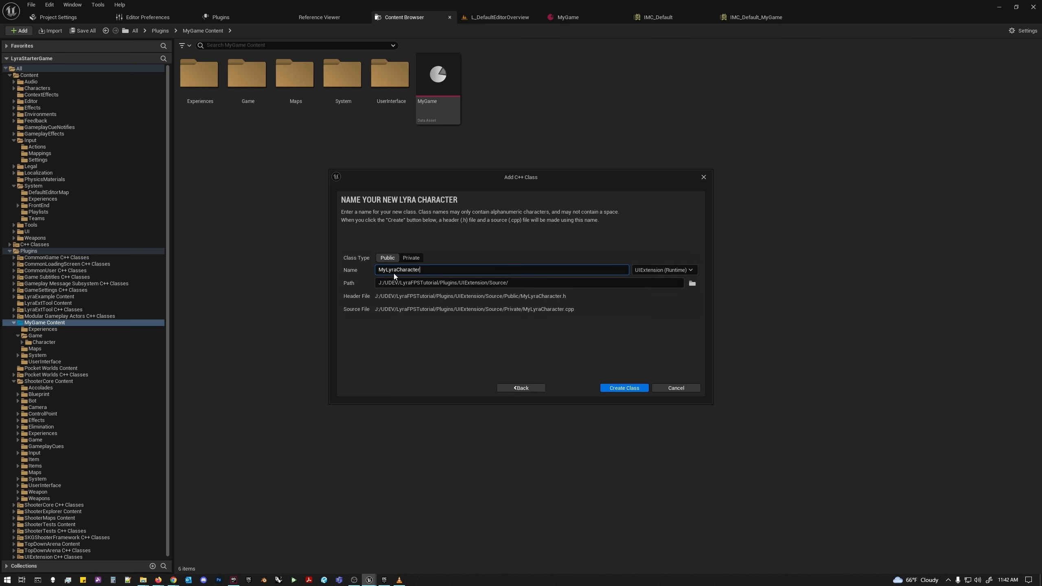
Name the new class MyGameCharacter, place it in a Character subfolder and make it Public.
left_click_drag(397, 270, 387, 270)
type("Game")
left_click(525, 282)
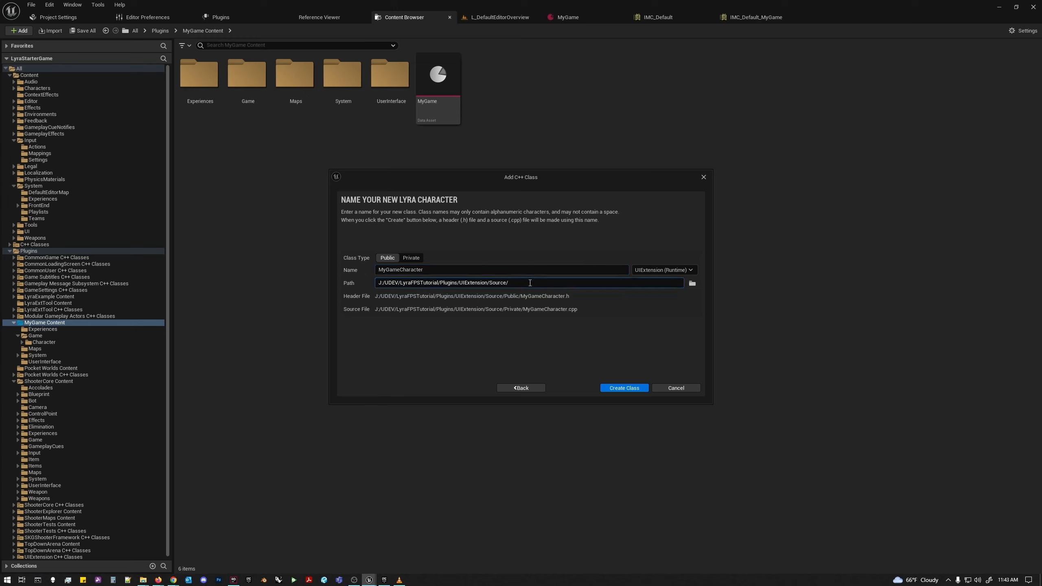
type("Character")
left_click(385, 257)
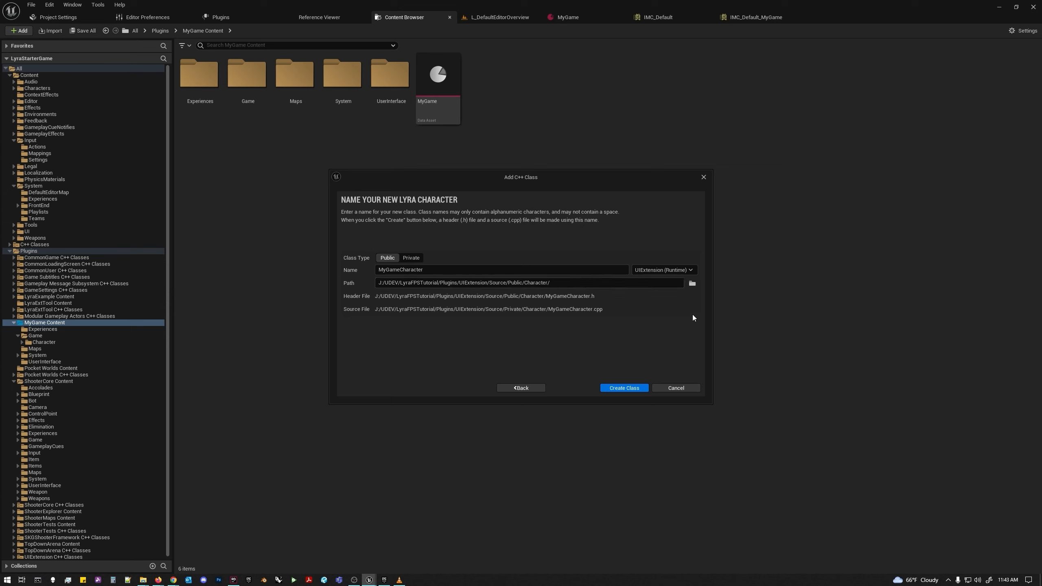
Set the class's target module to MyGameRuntime and create the class, declining to open the Output Log.
left_click(664, 271)
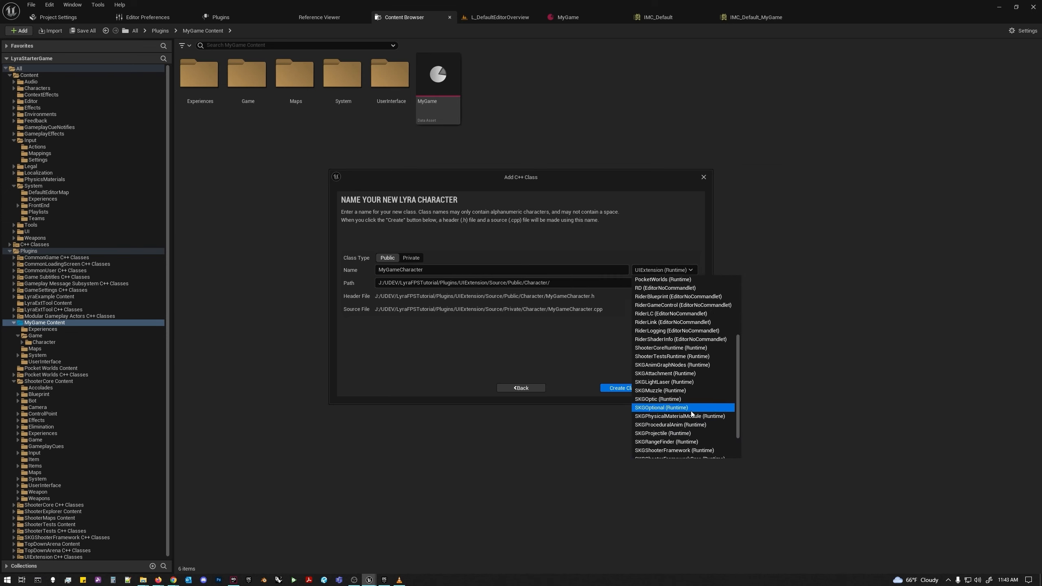
scroll(690, 411, "up", 4)
scroll(685, 398, "up", 2)
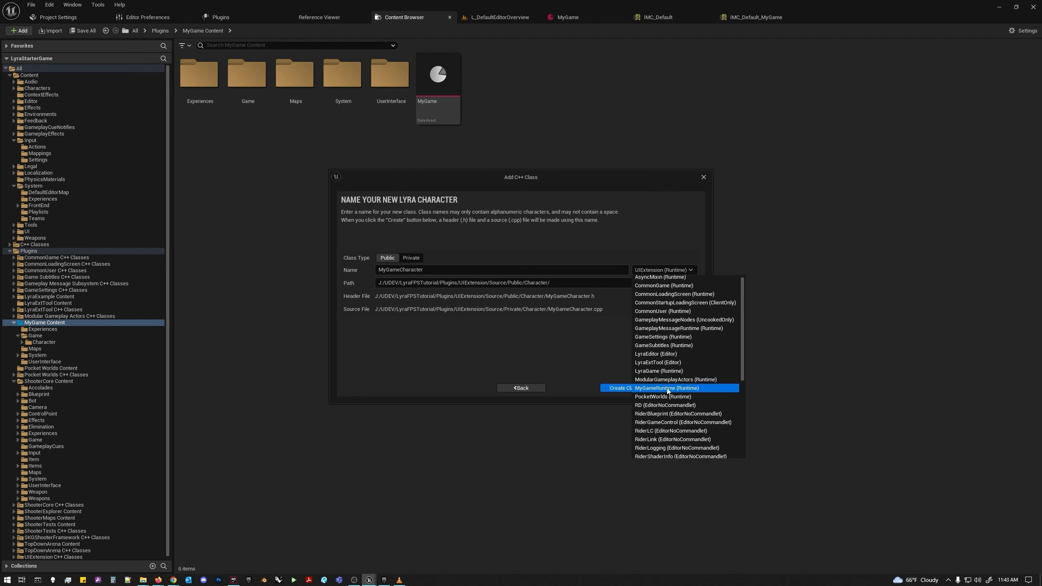
left_click(667, 389)
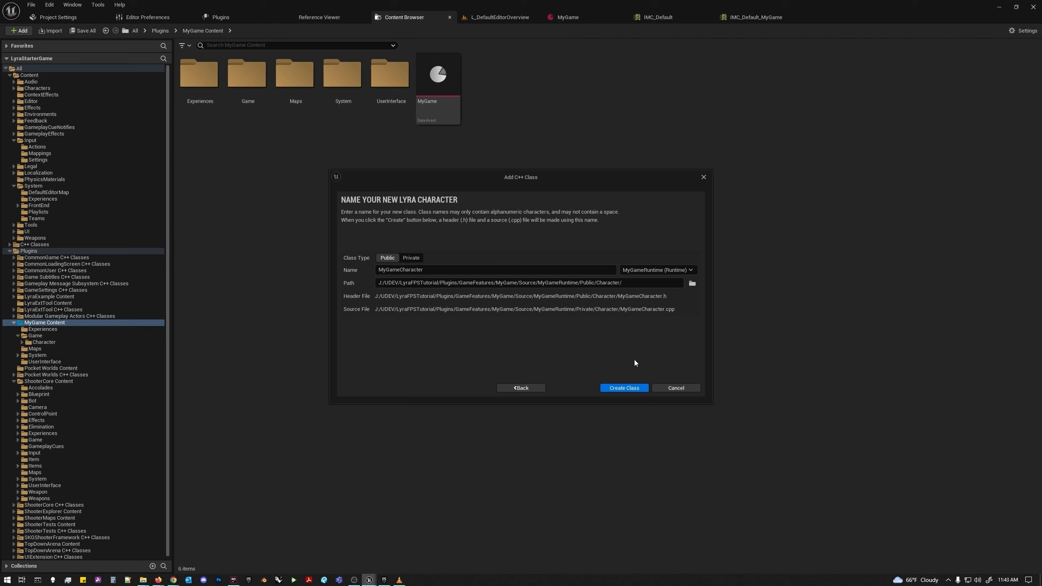
left_click(621, 389)
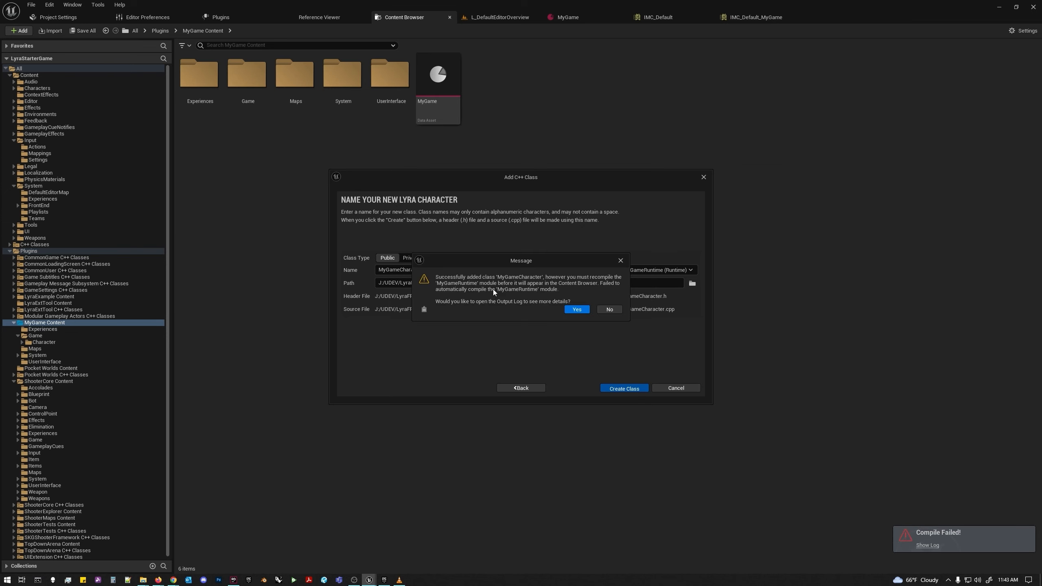
left_click(609, 310)
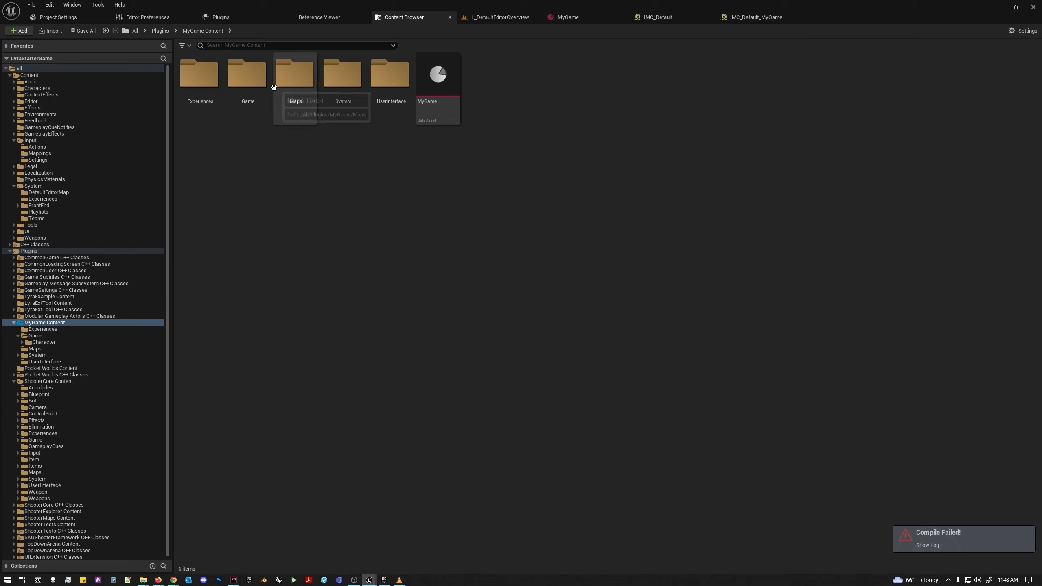
Search the Project Settings and the Editor Preferences for "live" to check whether Live Coding is enabled.
left_click(72, 18)
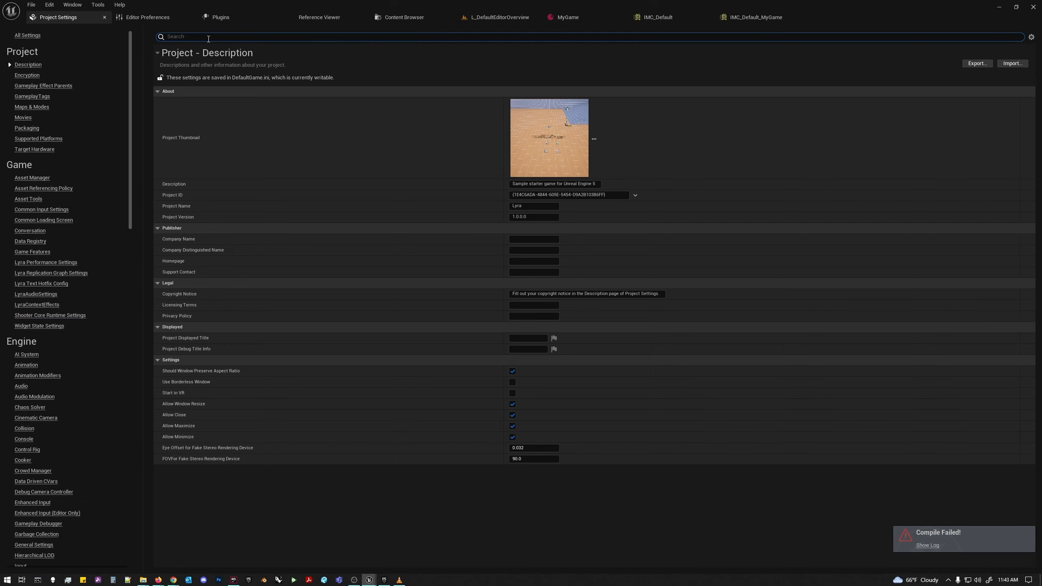
type("live")
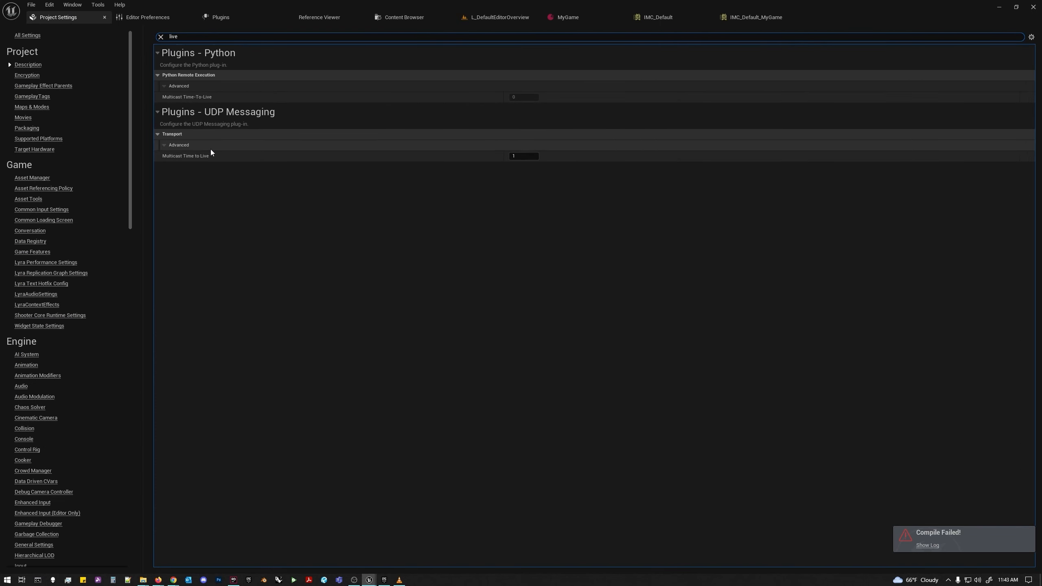
left_click(146, 18)
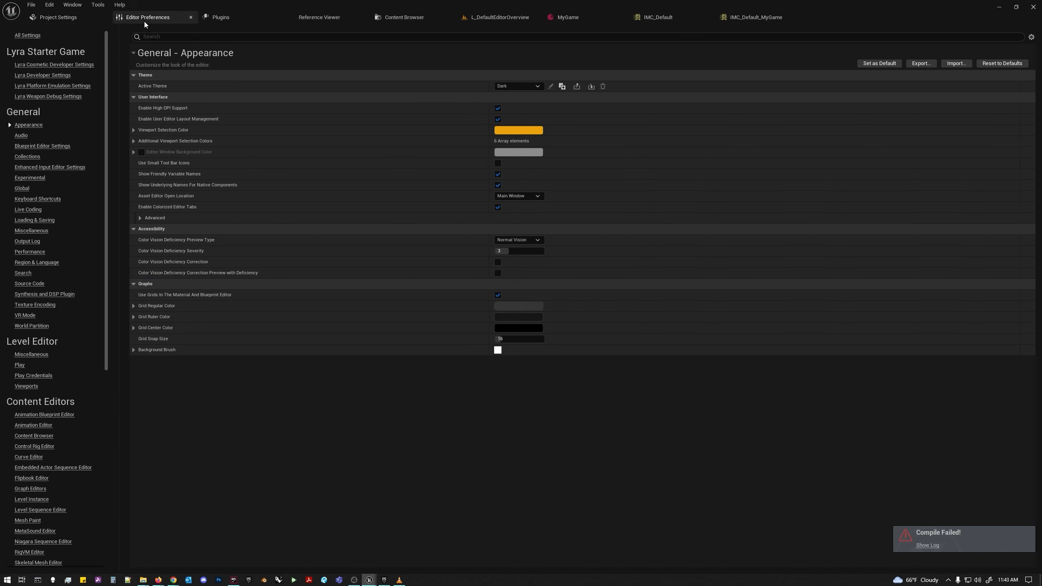
left_click(181, 40)
type("liv")
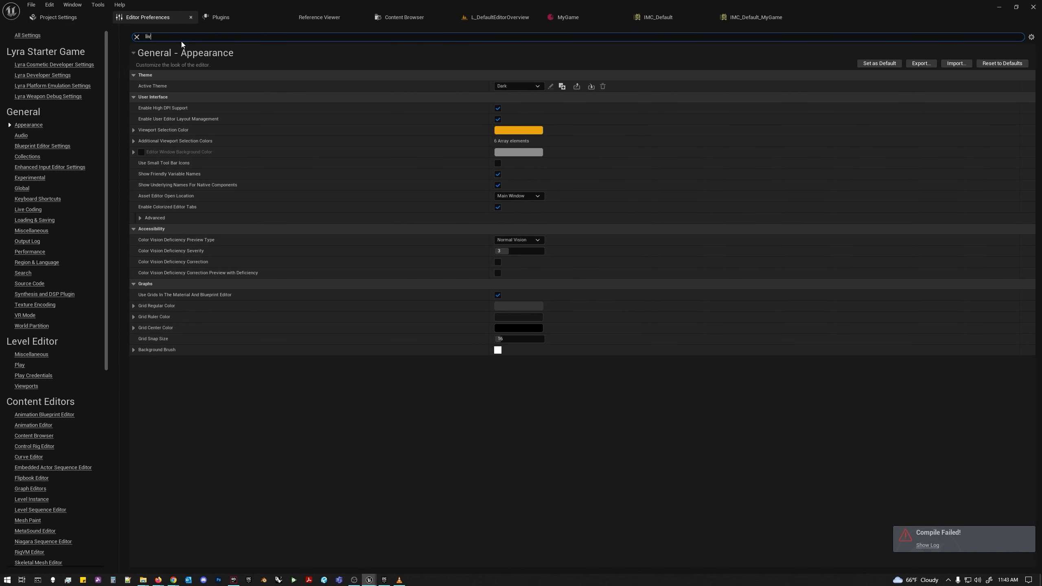
type("e")
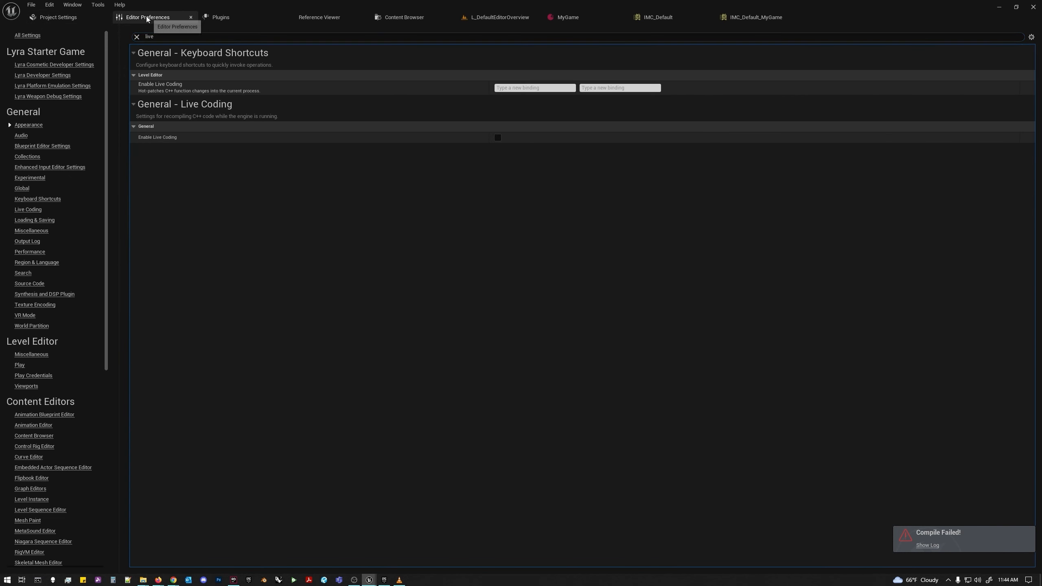
Save all assets and close the Unreal Editor.
left_click(32, 5)
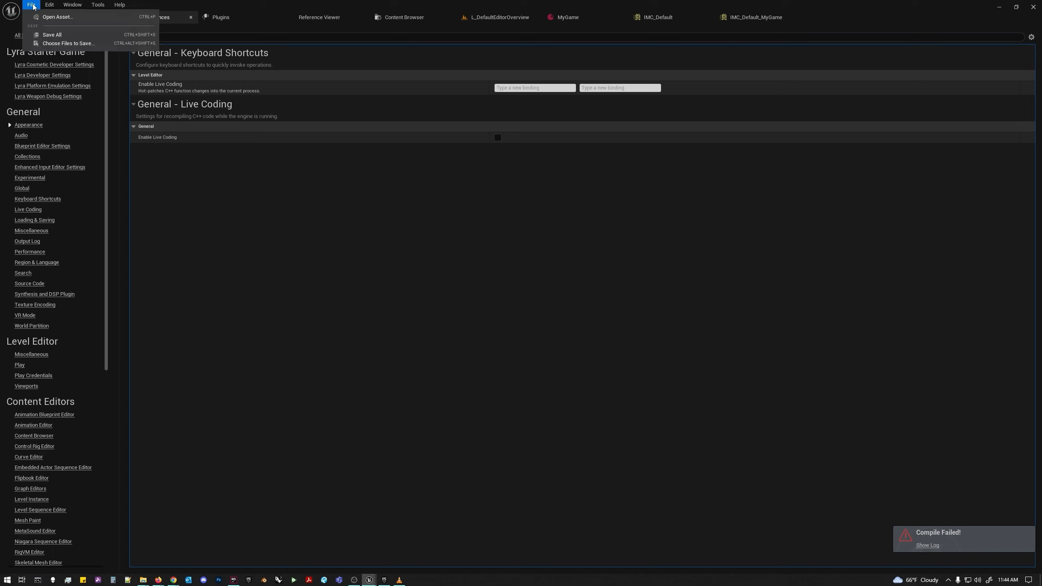
left_click(38, 35)
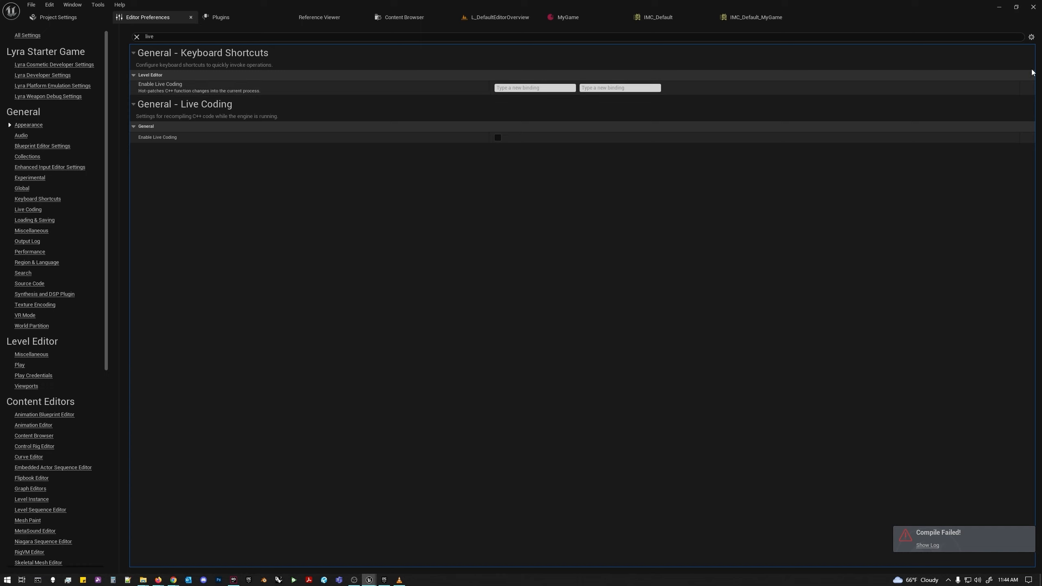
left_click(1033, 7)
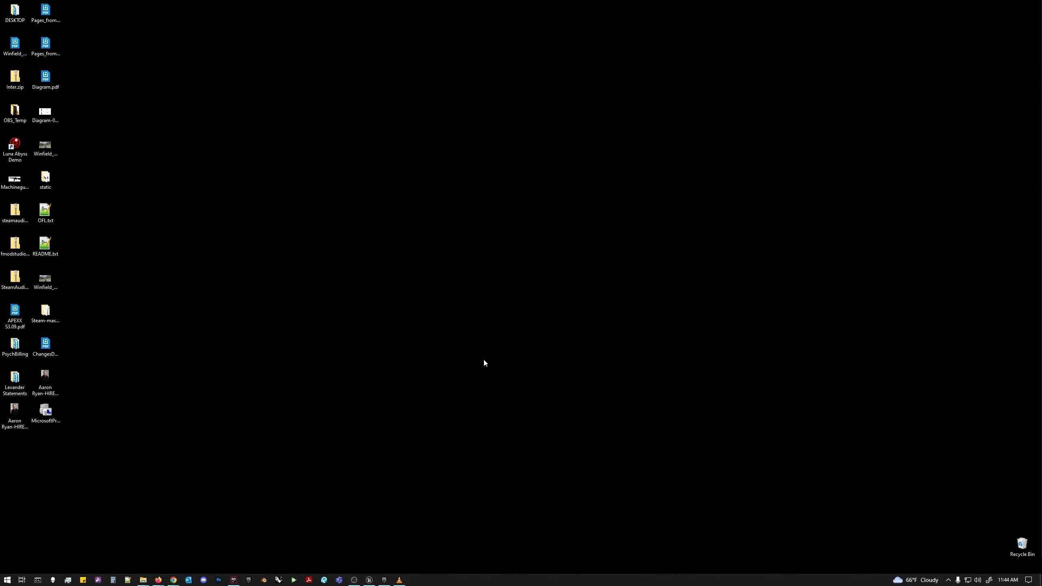
Switch to Rider and expand the MyGame plugin's source under GameFeatures to reveal the Private and Public Character folders.
left_click(235, 579)
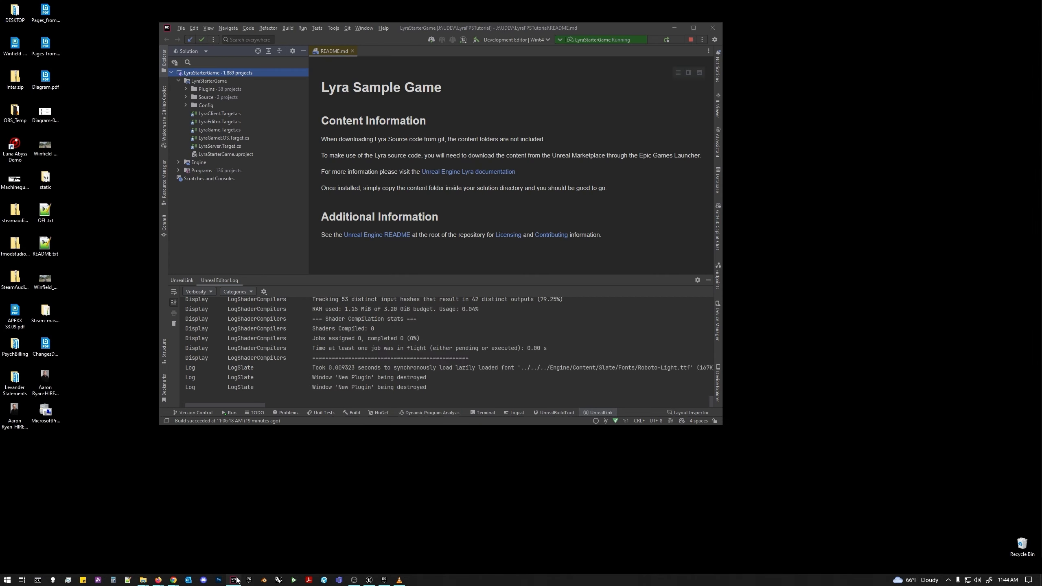
left_click(697, 31)
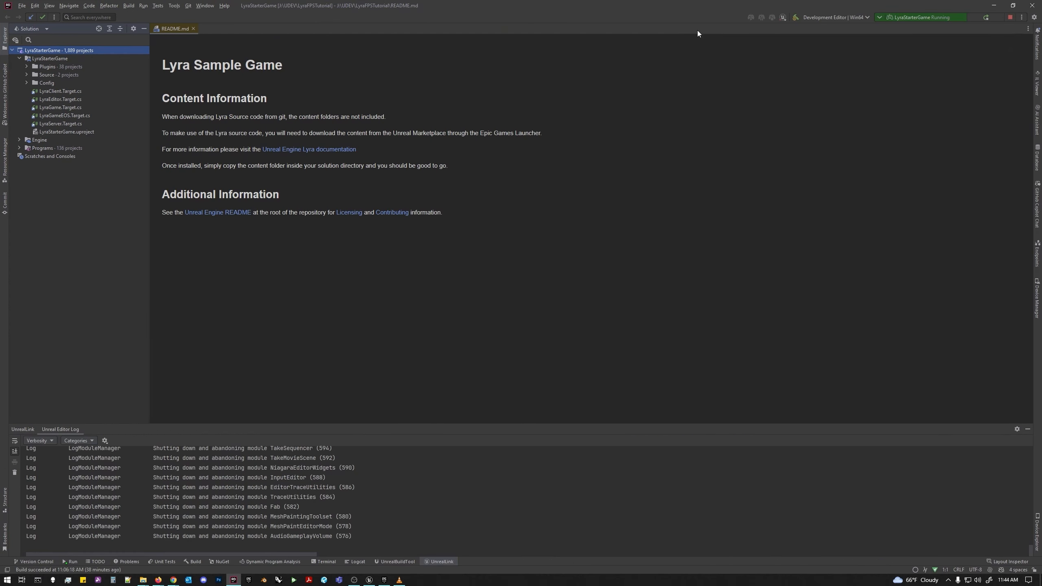
left_click(27, 66)
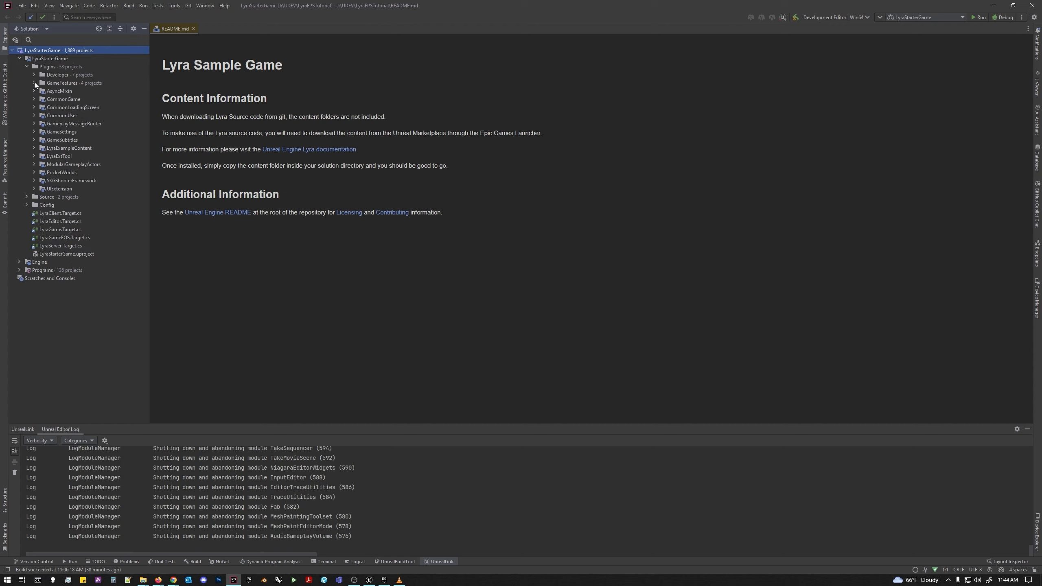
left_click(34, 82)
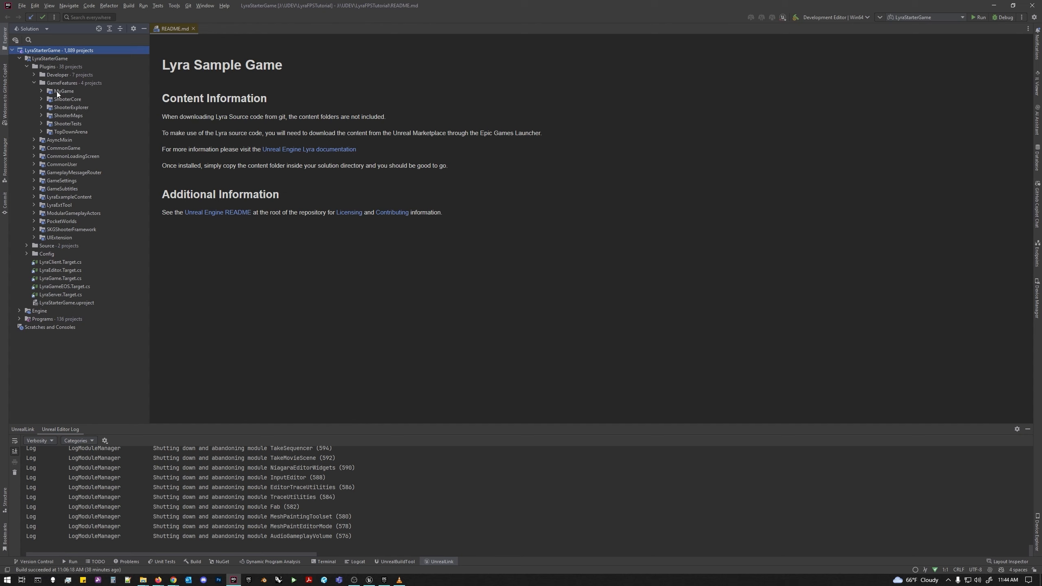
left_click(41, 91)
left_click(49, 99)
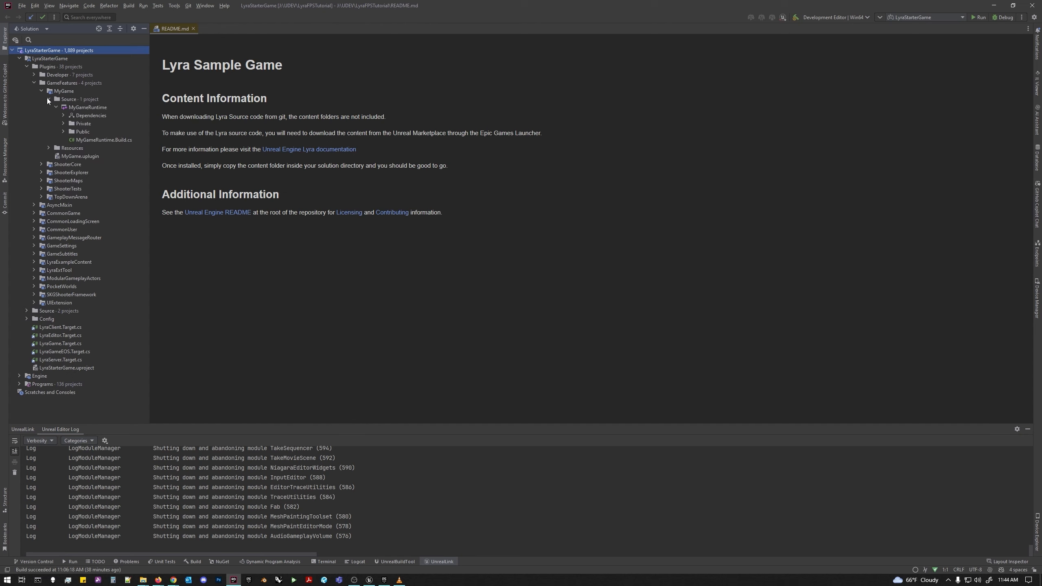
left_click(64, 131)
left_click(70, 140)
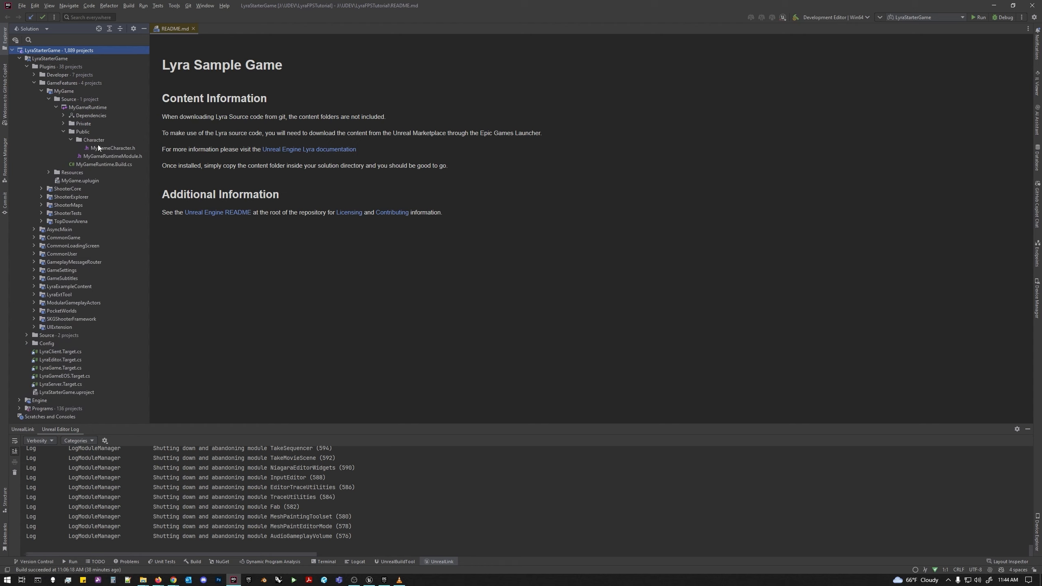
left_click(63, 124)
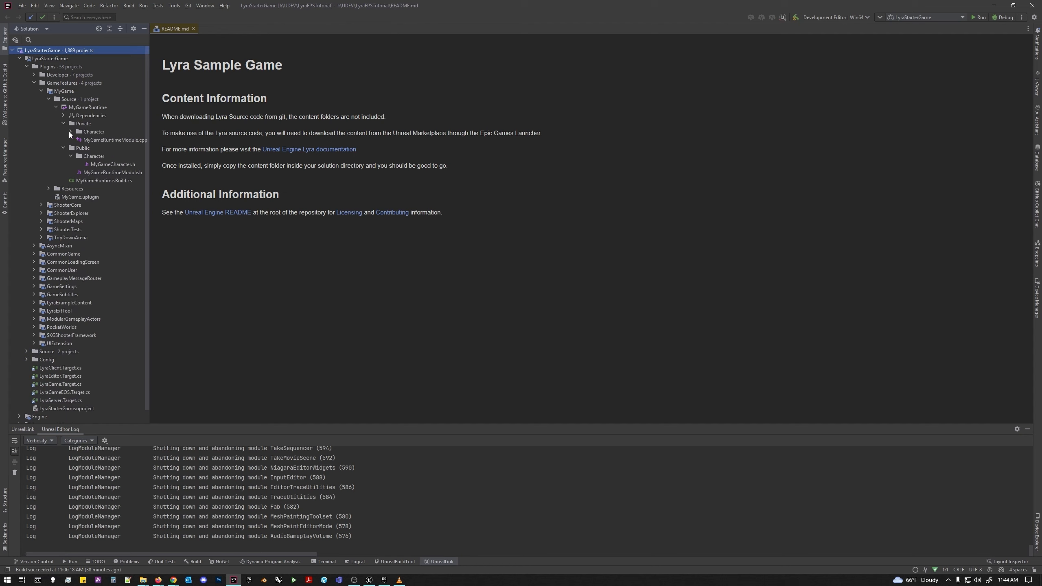
left_click(70, 132)
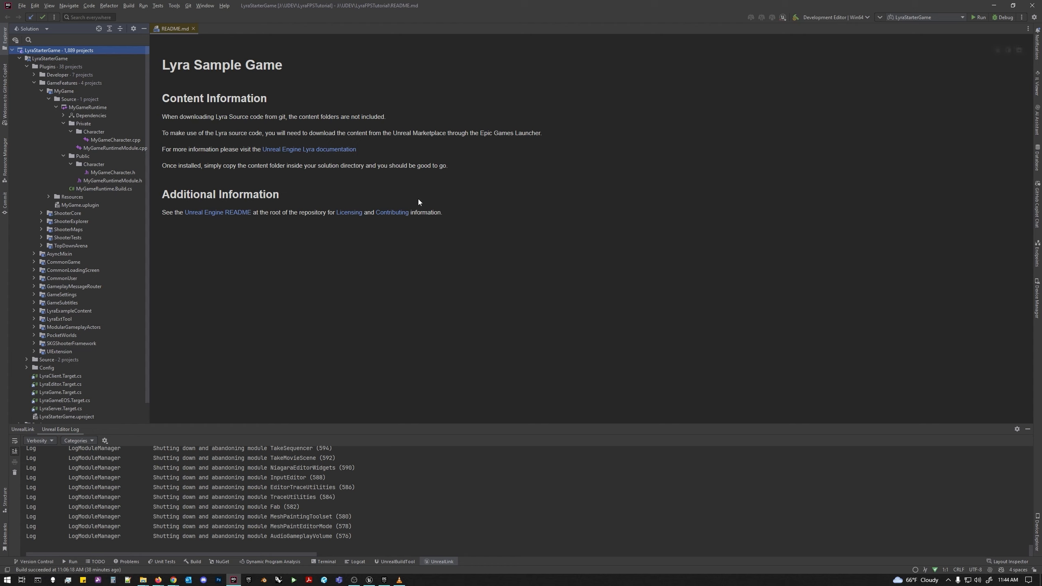
Run LyraStarterGame to build it, and open MyGameCharacter.h to inspect its includes and the ALyraCharacter parent class.
left_click(980, 17)
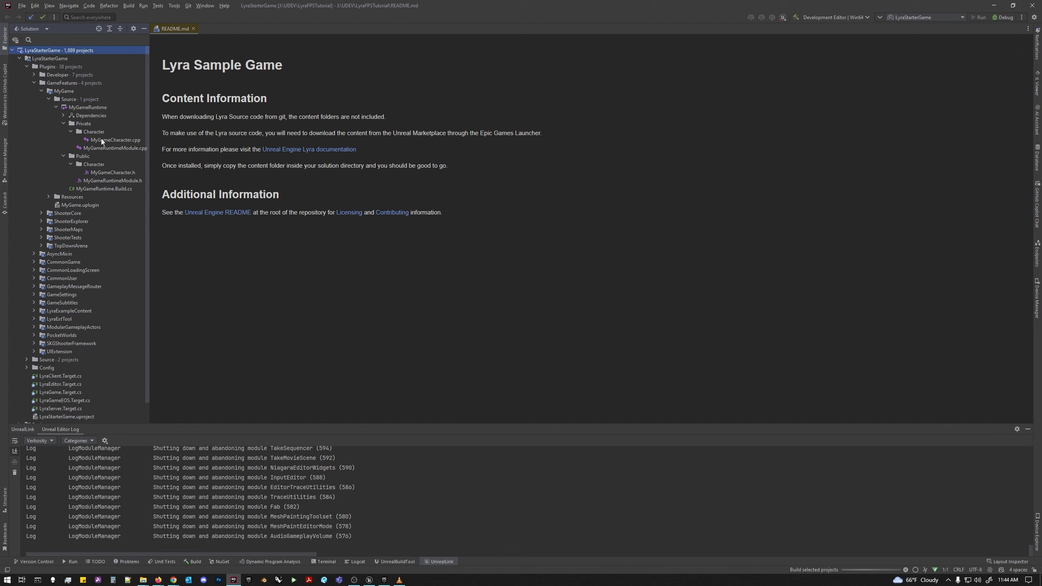
double_click(105, 173)
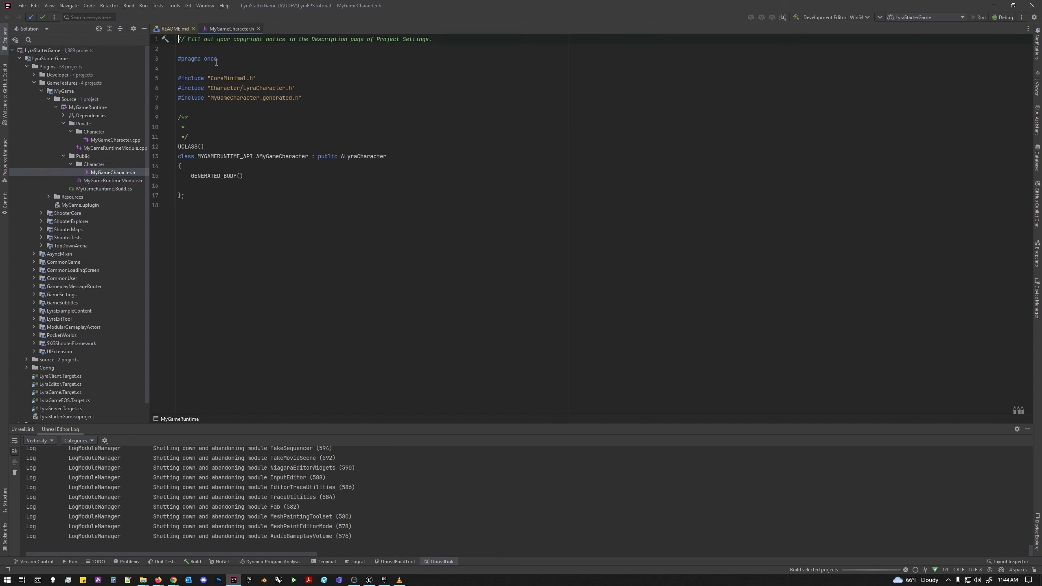
left_click(193, 28)
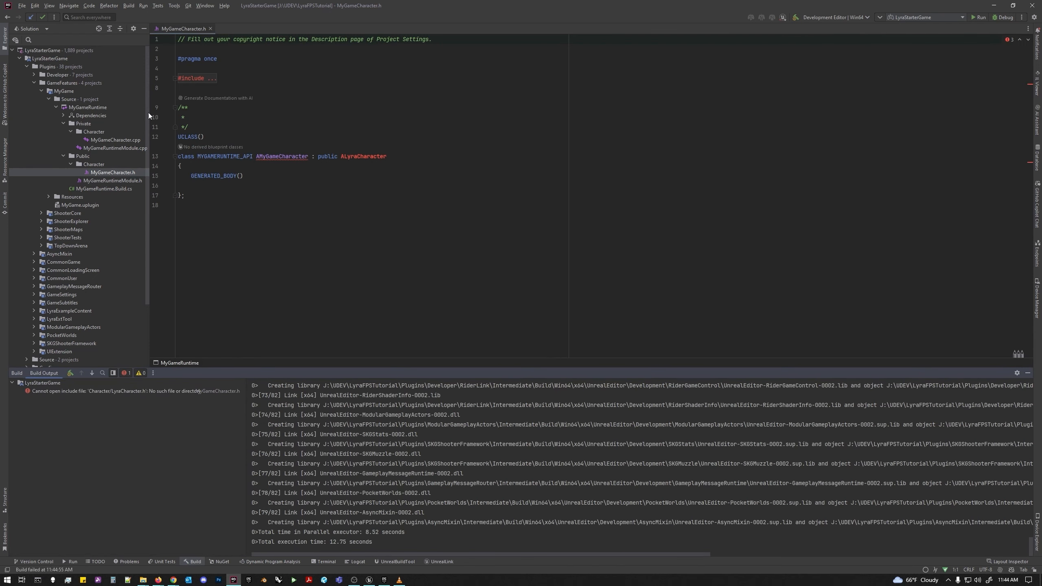
left_click(174, 78)
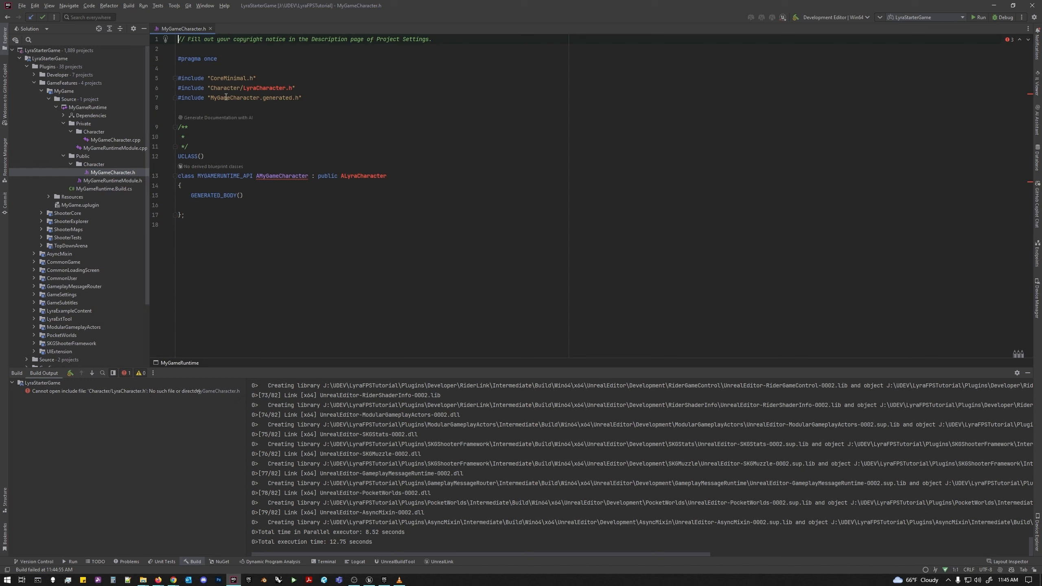
left_click(392, 176)
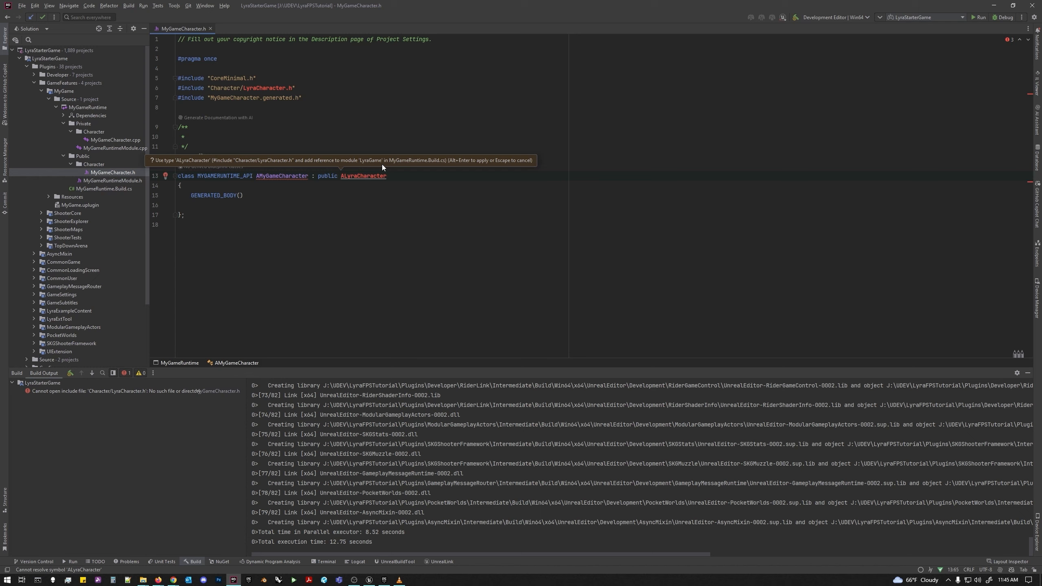
Open ShooterCoreRuntime.Build.cs and MyGameRuntime.Build.cs, ordering them with the ShooterCoreRuntime file last.
left_click(96, 189)
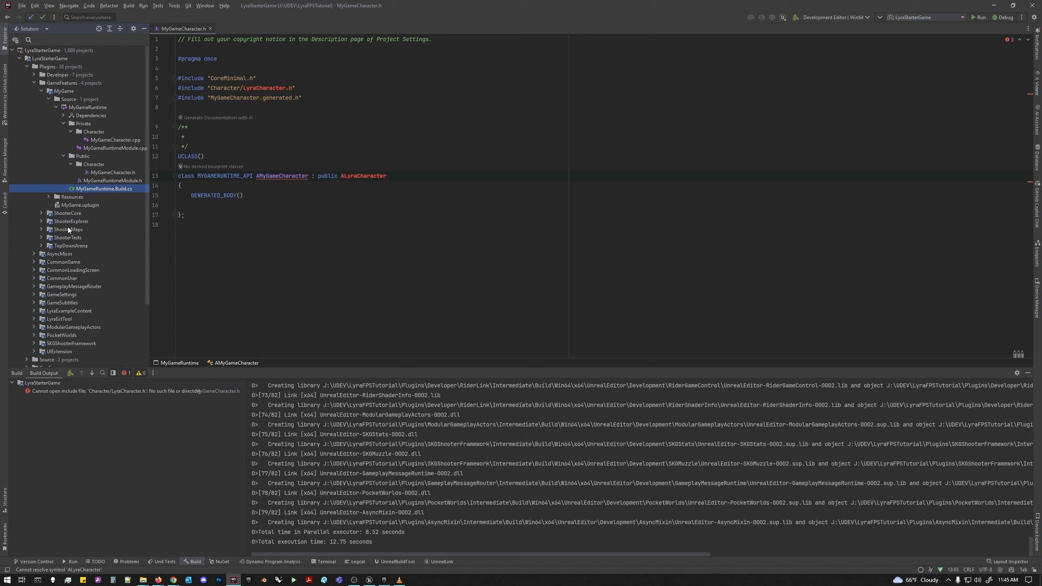
left_click(41, 213)
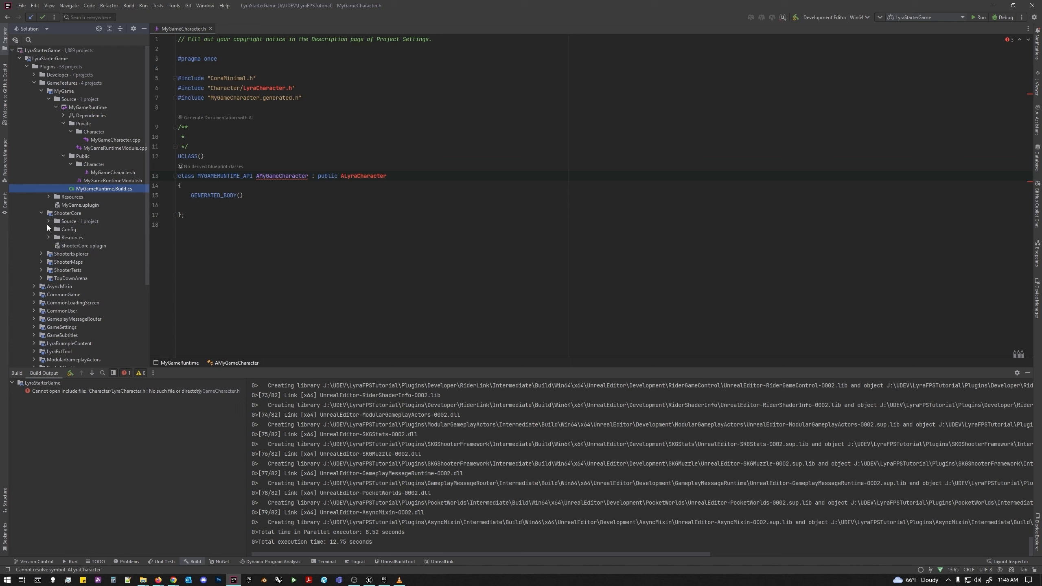
left_click(48, 222)
double_click(86, 261)
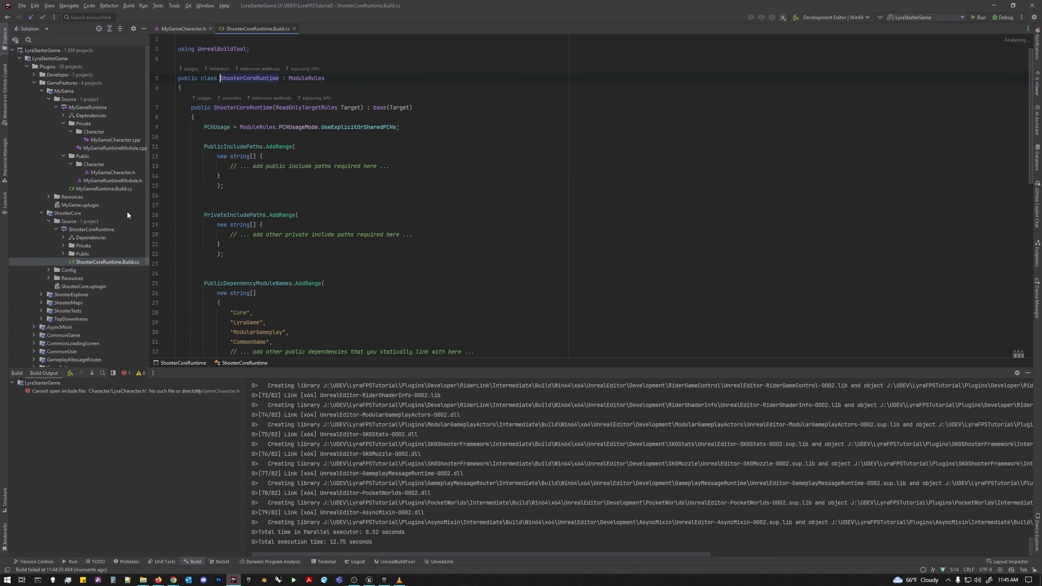
double_click(99, 188)
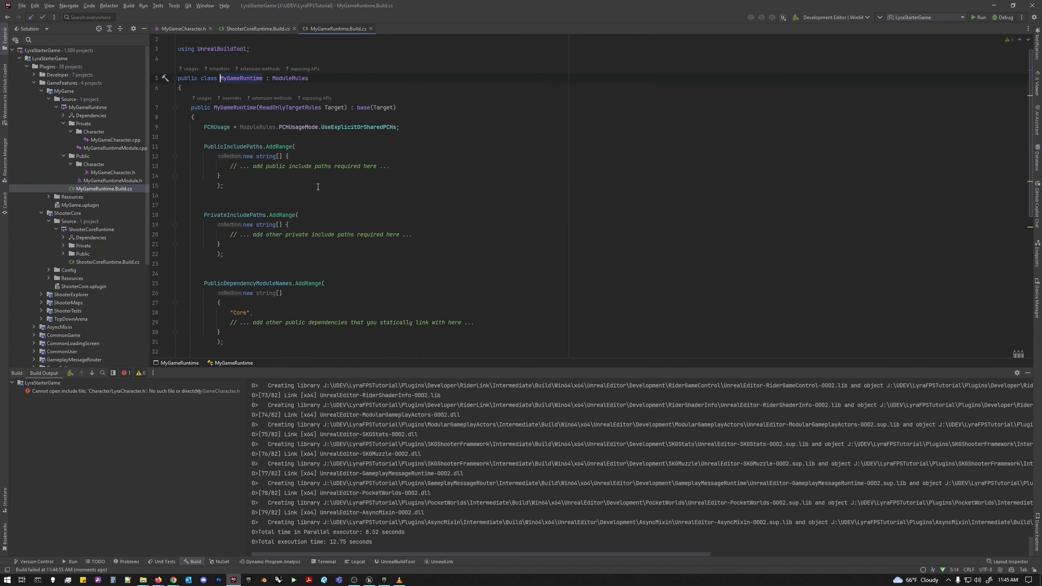
left_click_drag(254, 30, 350, 28)
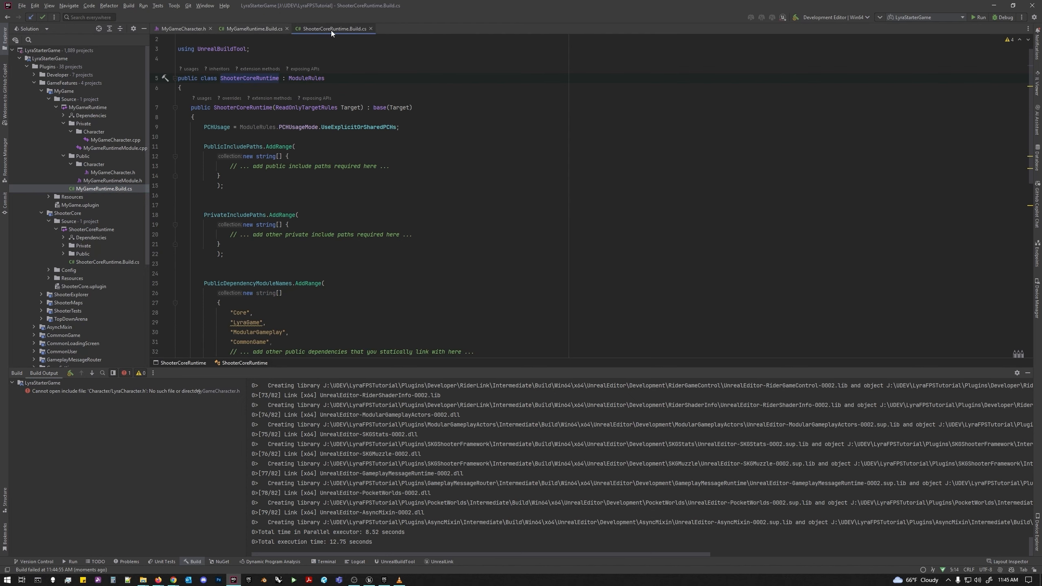
Compare the public and private dependency modules of MyGameRuntime.Build.cs with those of ShooterCoreRuntime.Build.cs.
left_click(237, 27)
scroll(367, 193, "down", 7)
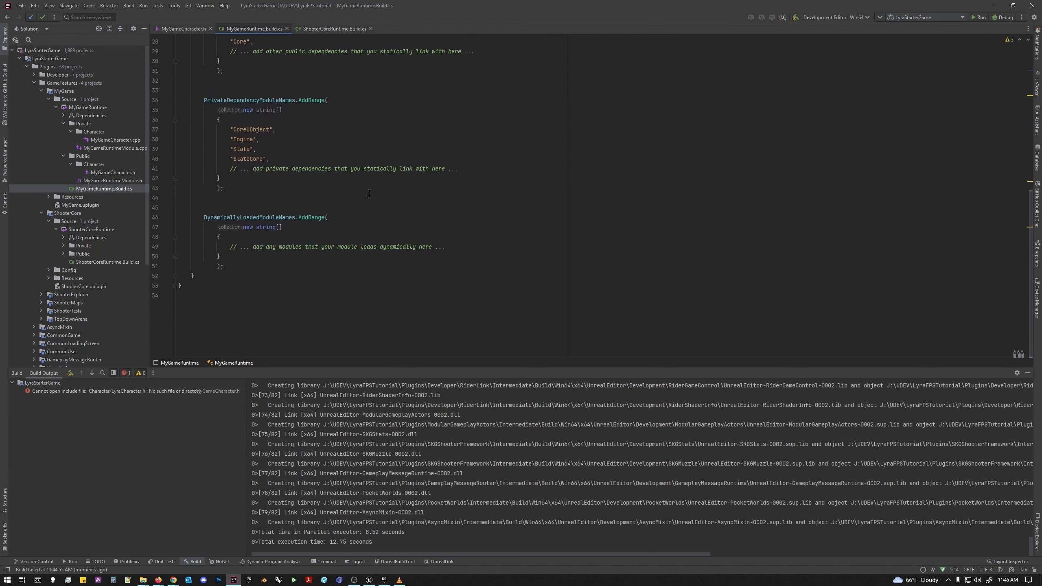
scroll(368, 193, "up", 6)
scroll(282, 210, "down", 7)
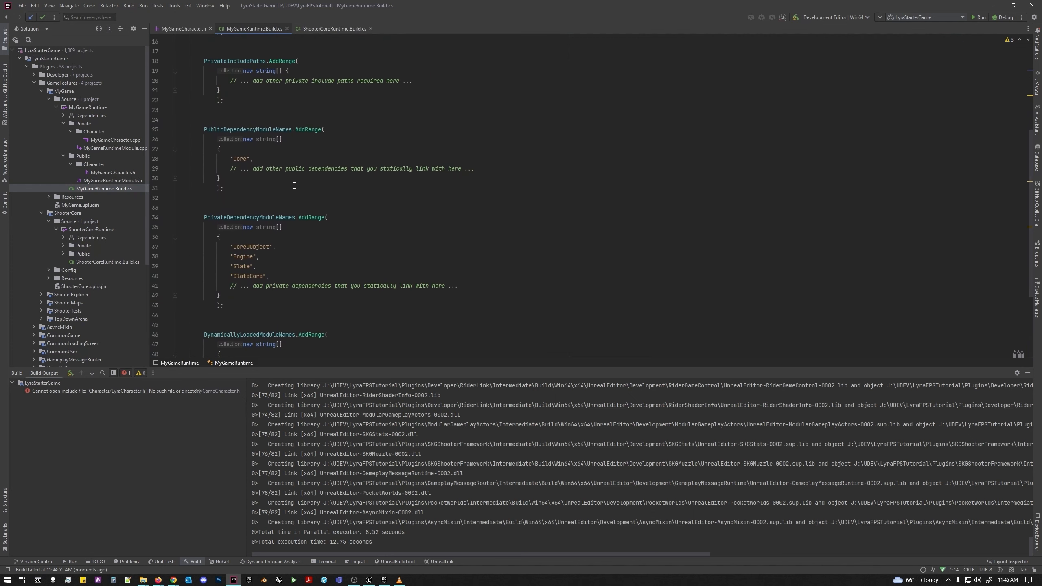
scroll(282, 210, "up", 2)
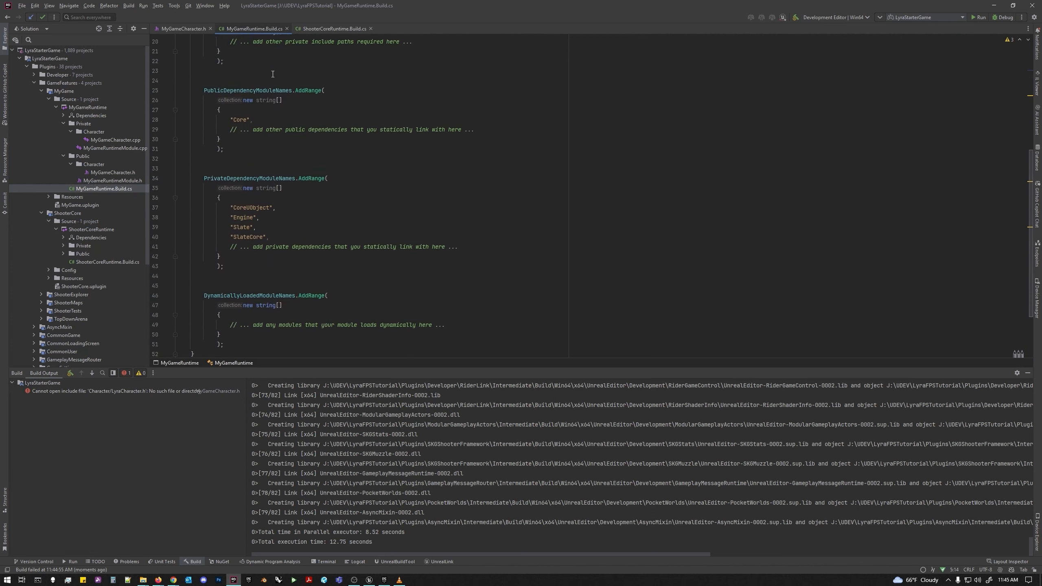
left_click(318, 30)
scroll(311, 165, "down", 4)
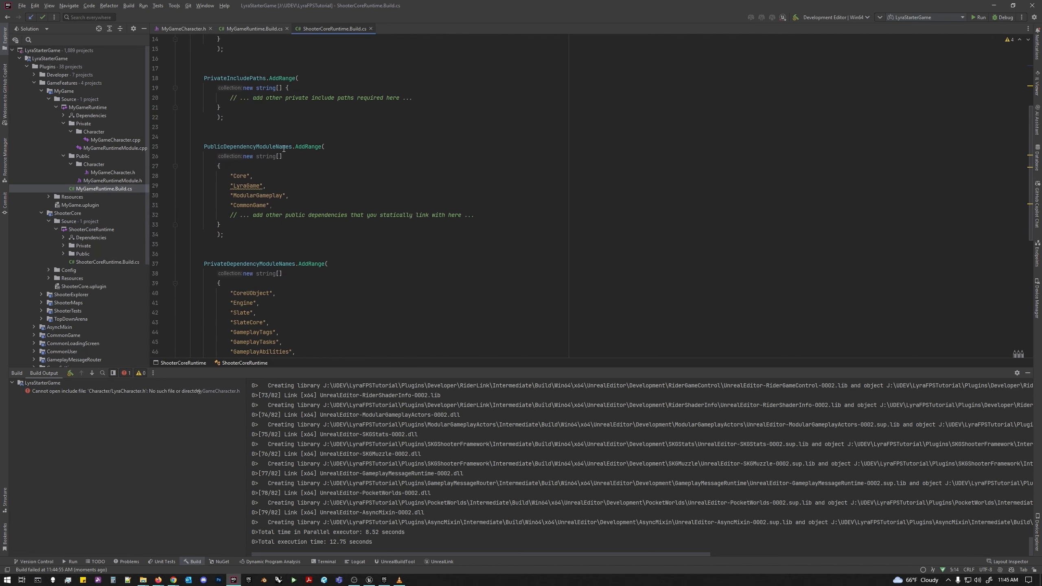
scroll(231, 204, "up", 3)
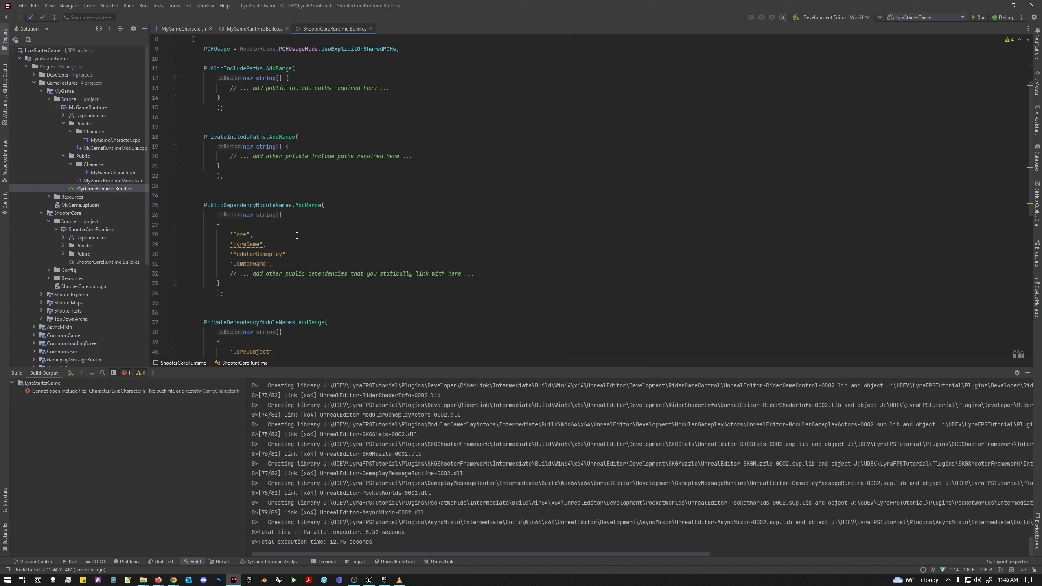
scroll(320, 241, "down", 7)
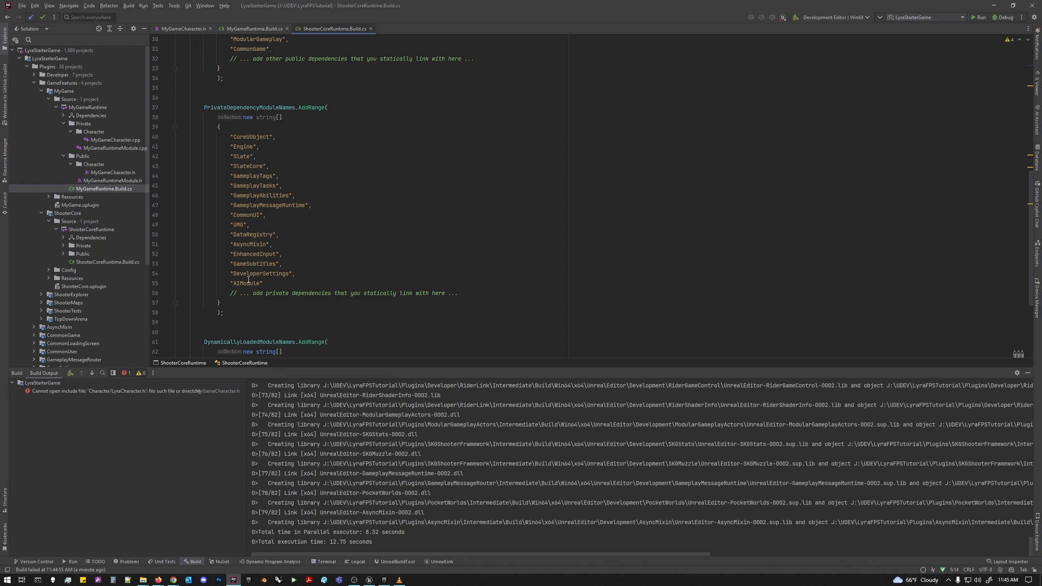
scroll(248, 280, "down", 2)
scroll(250, 159, "up", 1)
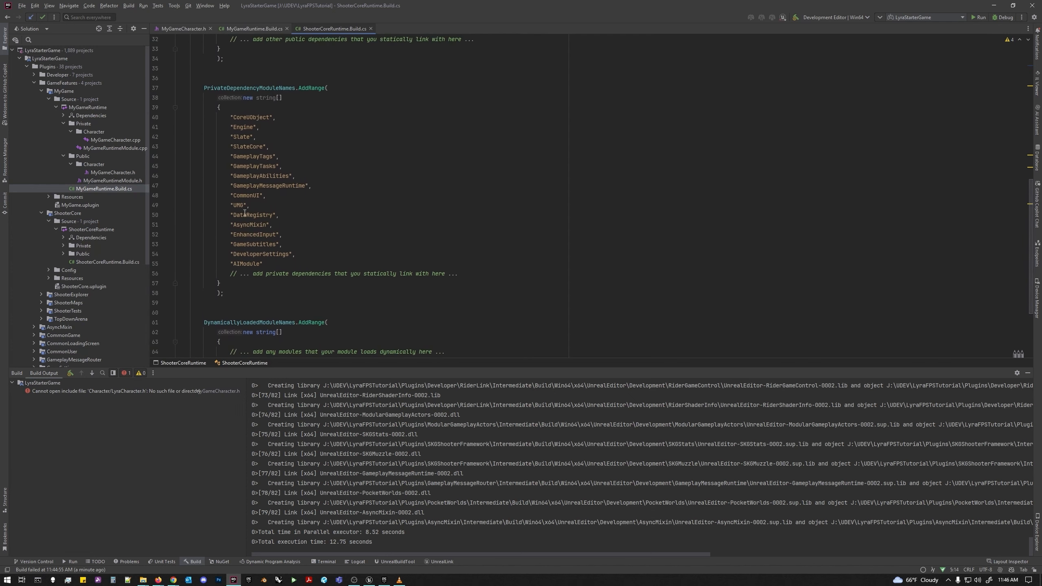
scroll(247, 225, "up", 9)
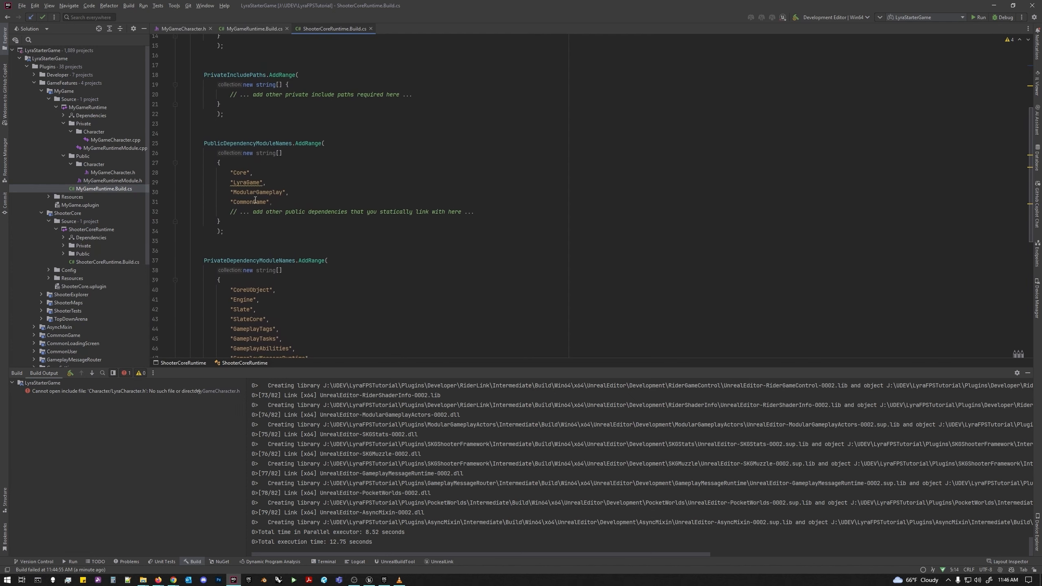
scroll(280, 265, "down", 6)
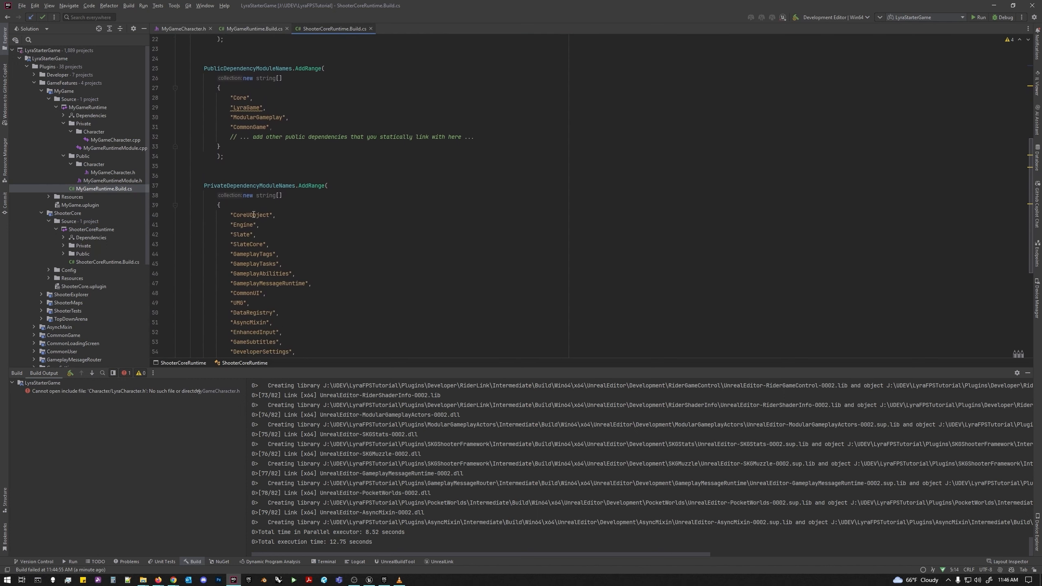
Review the LyraGame dependency in ShooterCoreRuntime.Build.cs, and place the cursor after "Core" in MyGameRuntime.Build.cs's public dependencies.
scroll(253, 320, "down", 1)
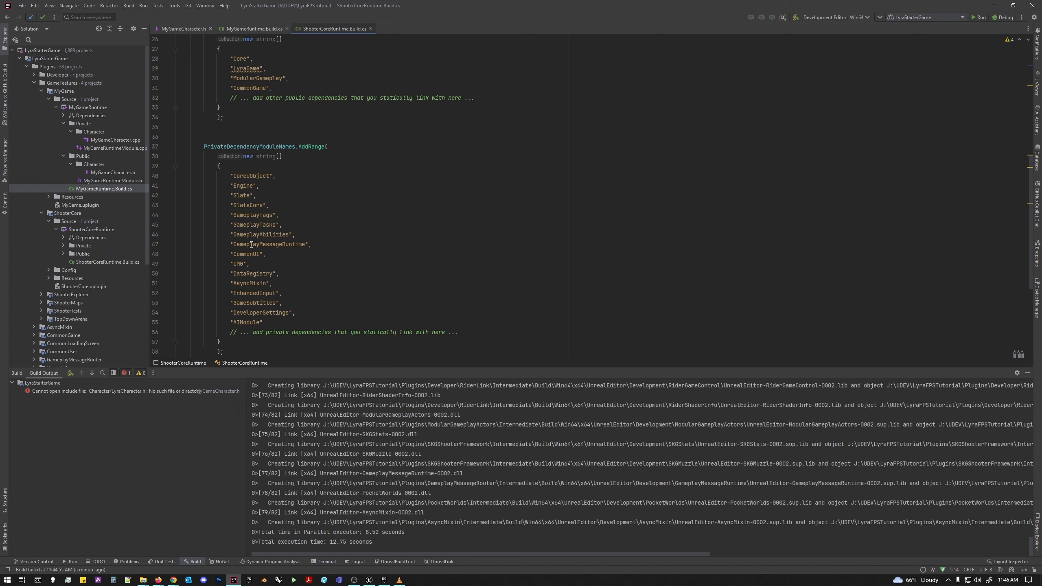
scroll(264, 212, "up", 3)
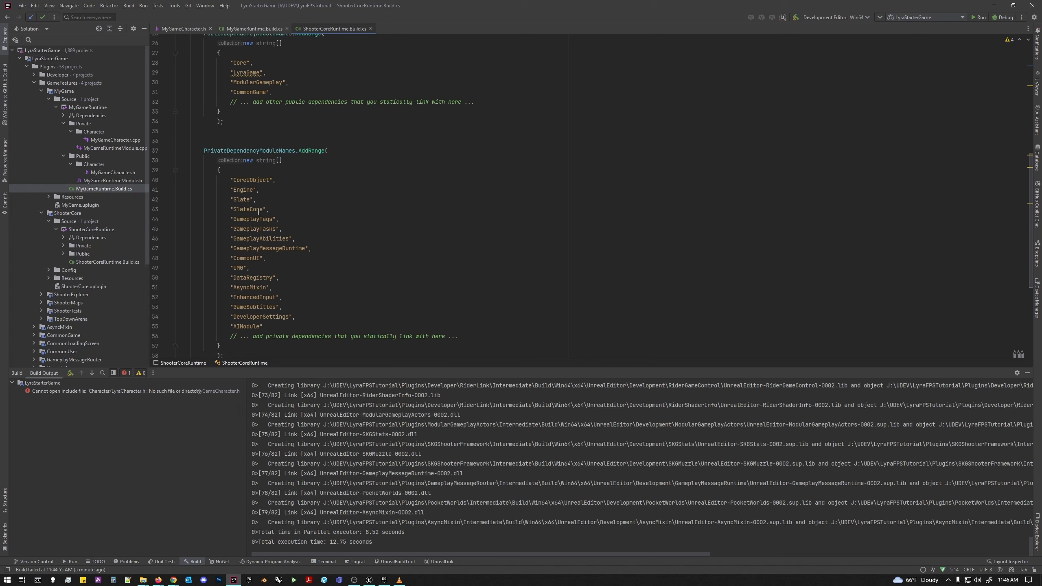
left_click_drag(233, 146, 229, 146)
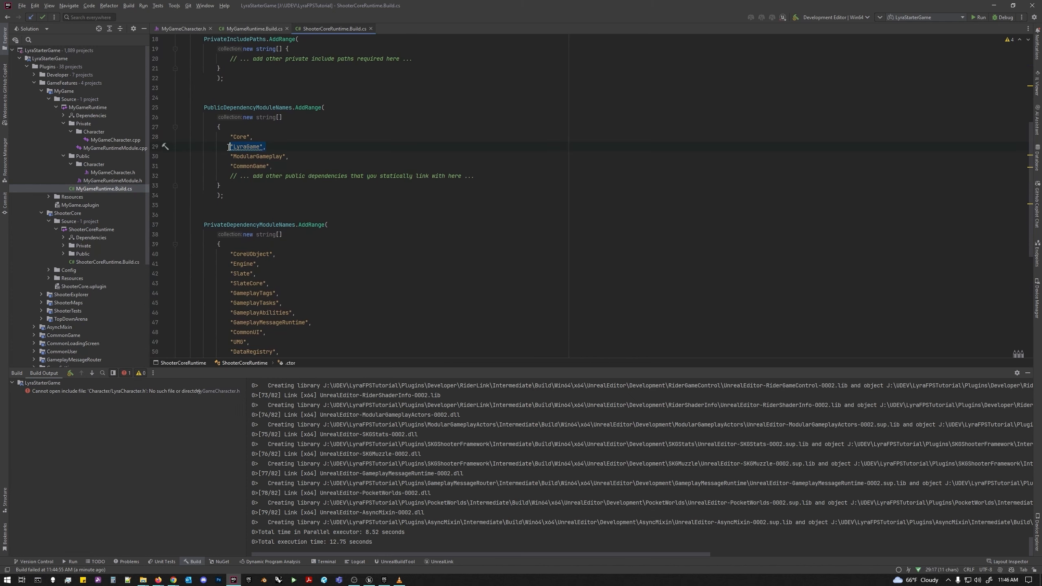
left_click(252, 30)
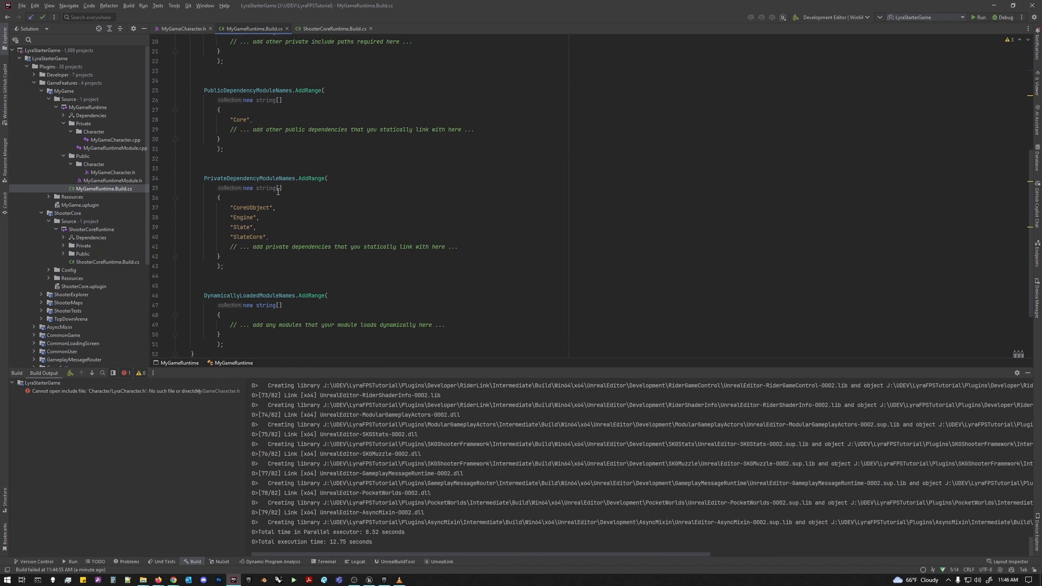
scroll(274, 246, "up", 3)
left_click(272, 176)
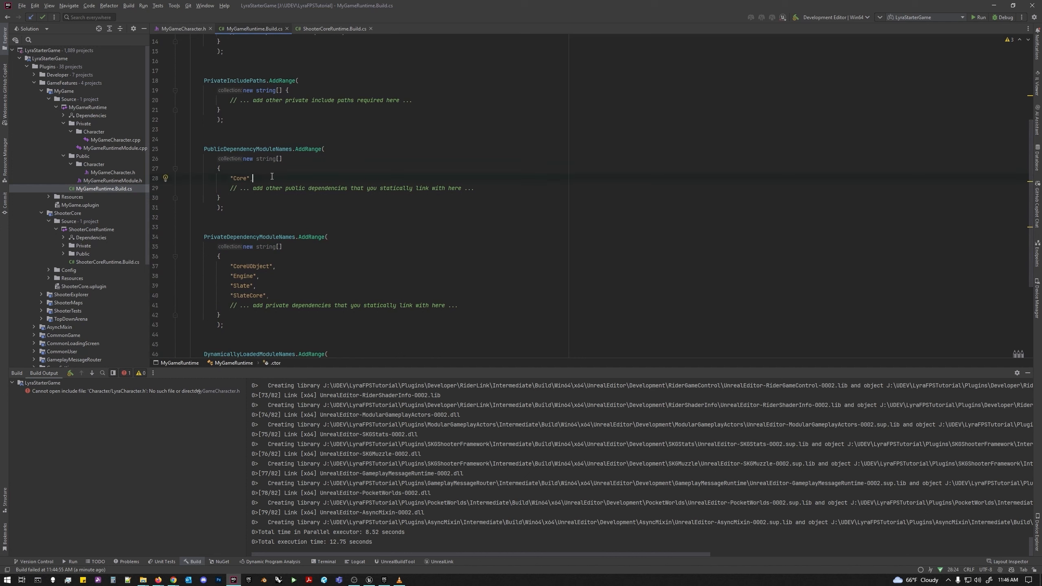
Copy the "LyraGame", "ModularGameplay" and "CommonGame" public dependency entries from ShooterCoreRuntime.Build.cs.
left_click(328, 30)
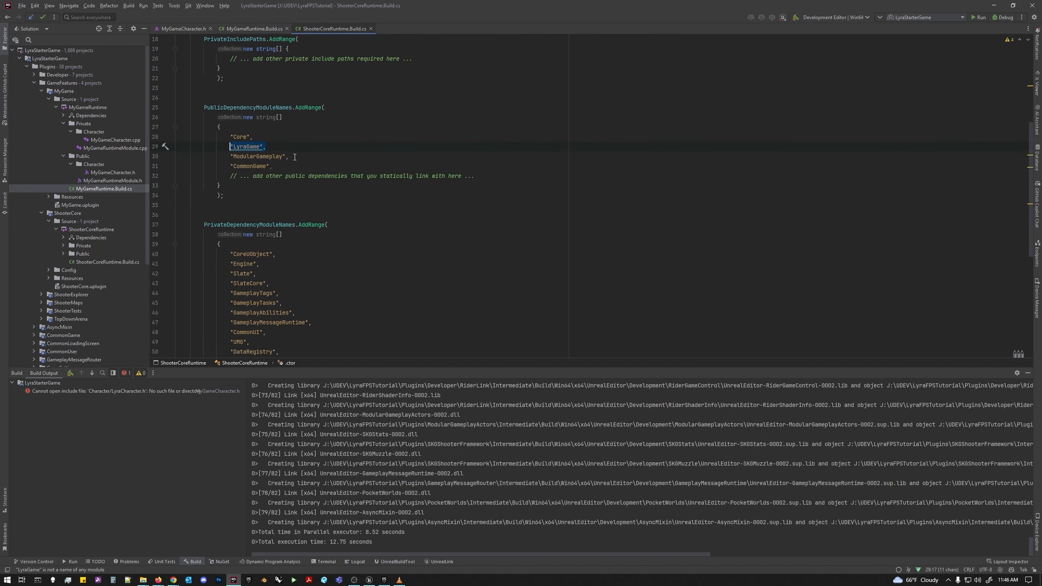
left_click(273, 166)
key("shift+Up")
key("shift+Up")
key("shift+Home")
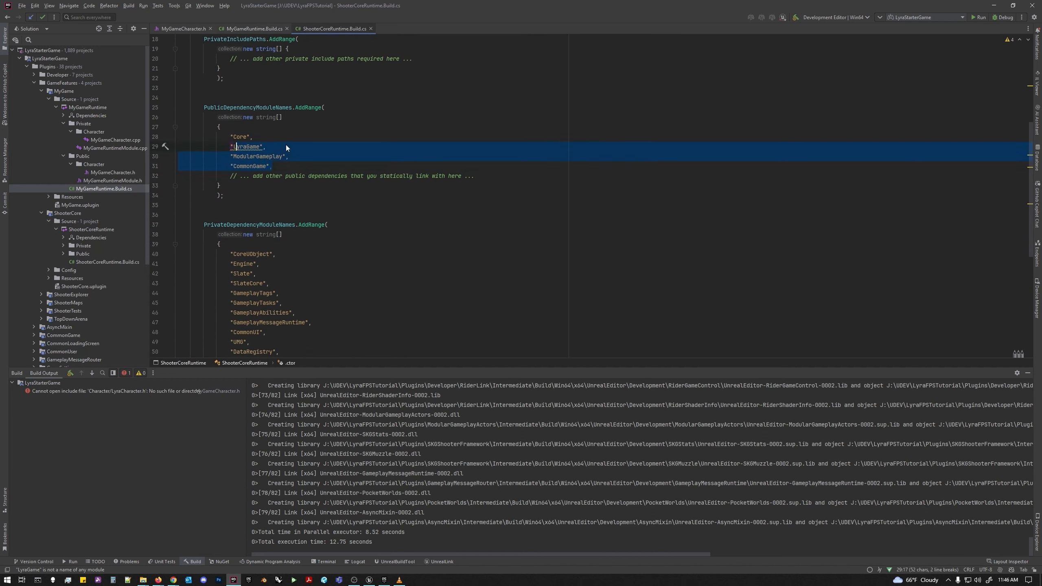
left_click(279, 165)
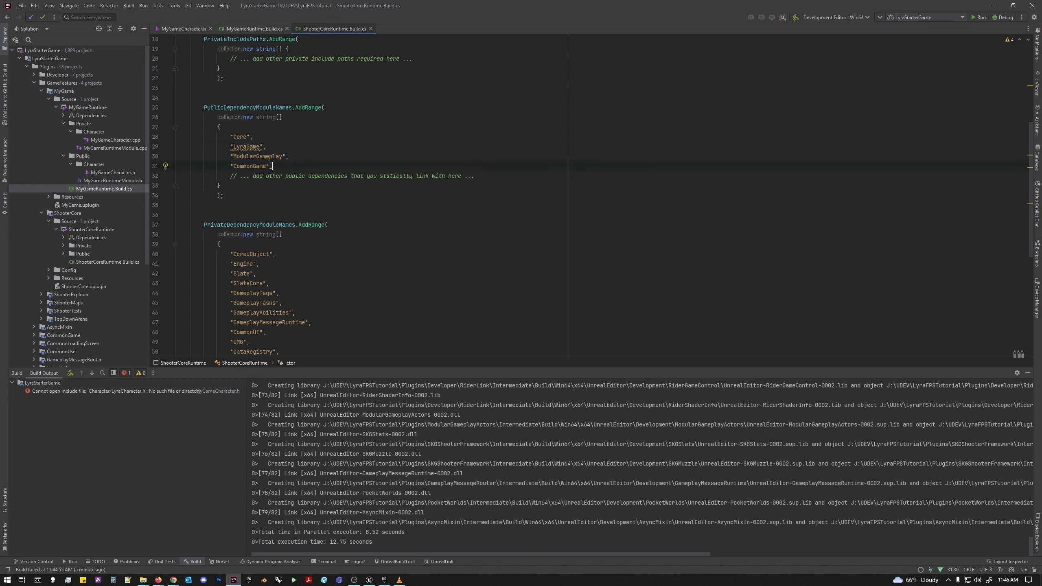
left_click_drag(270, 166, 228, 146)
key("ctrl+c")
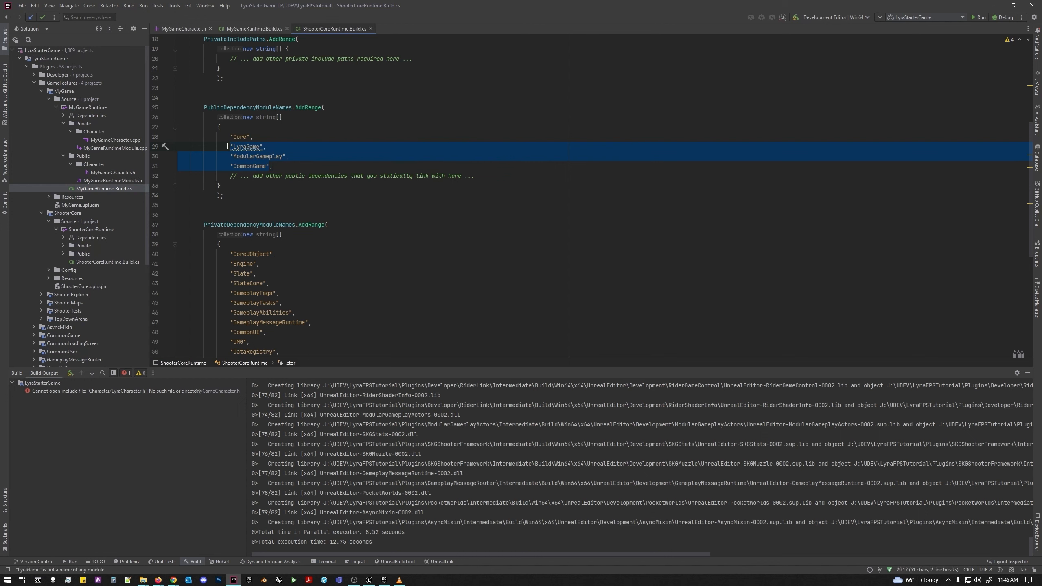
Paste the copied public dependencies on a new line below "Core" in MyGameRuntime.Build.cs.
left_click(271, 29)
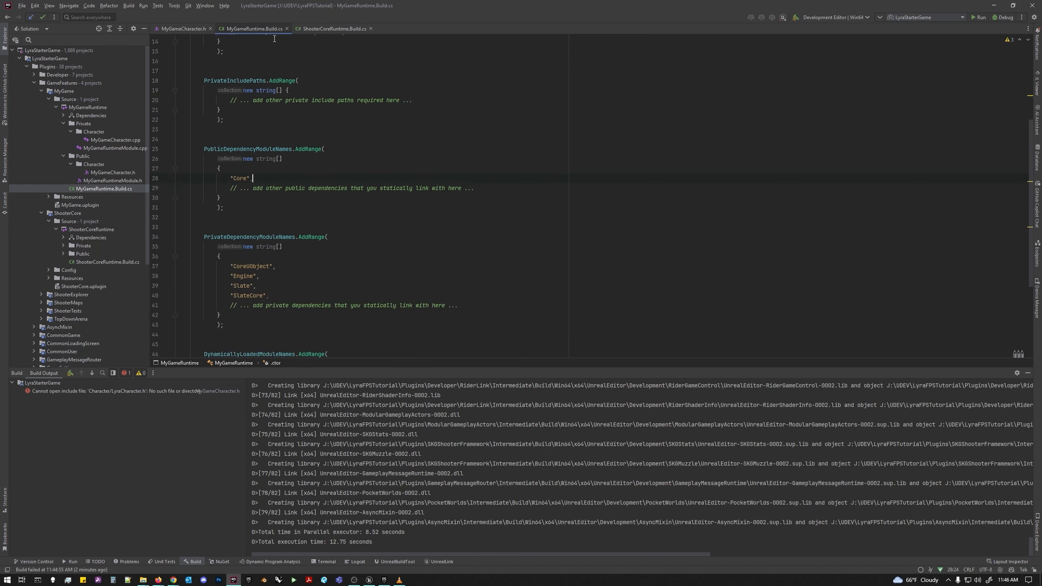
key("Return")
key("ctrl+v")
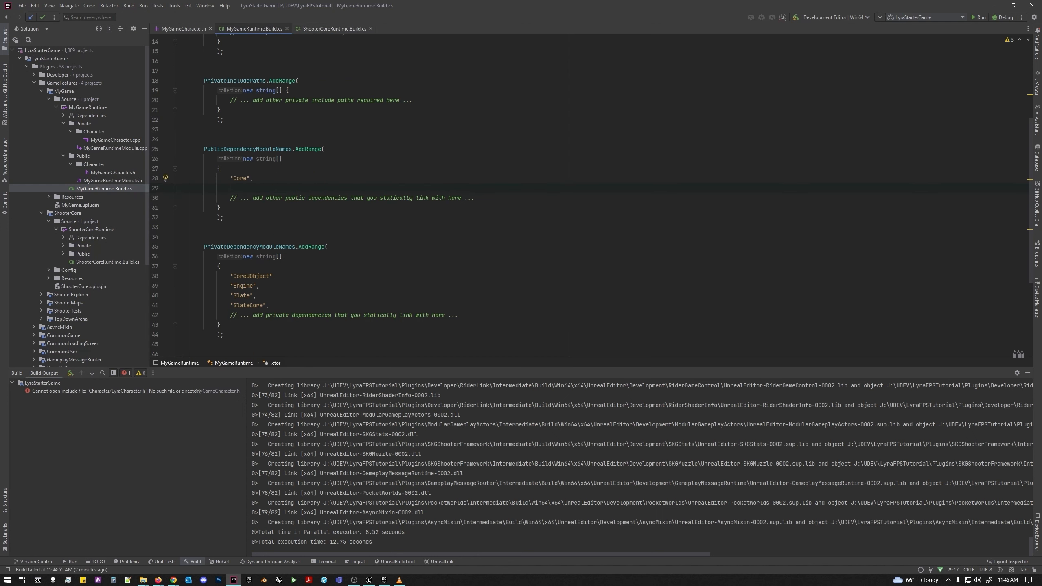
left_click(335, 182)
left_click(337, 200)
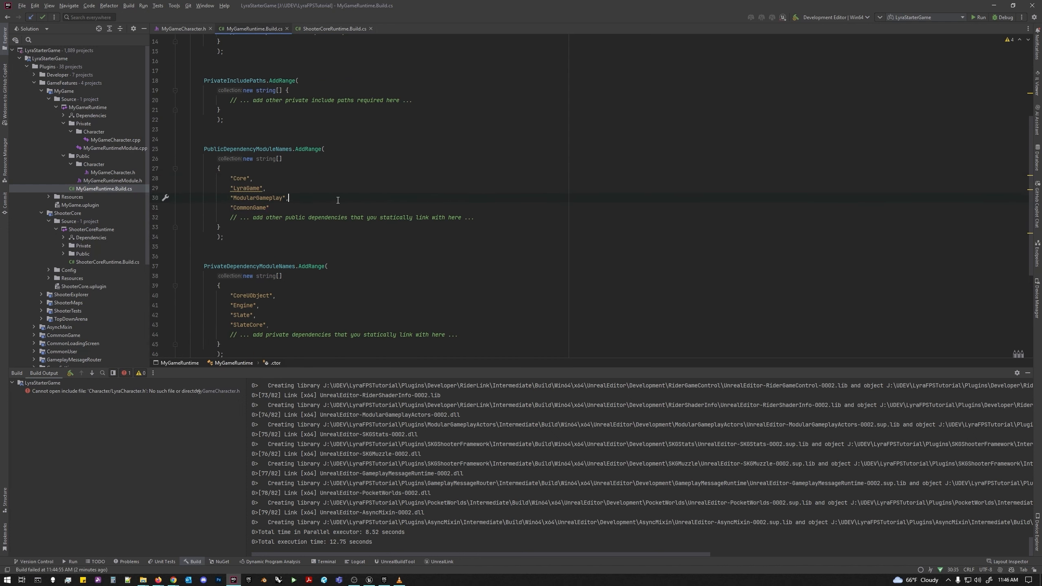
Compare the private dependencies of both build files, and copy the entries from "GameplayTags" through "AIModule" in ShooterCoreRuntime.Build.cs.
left_click(335, 29)
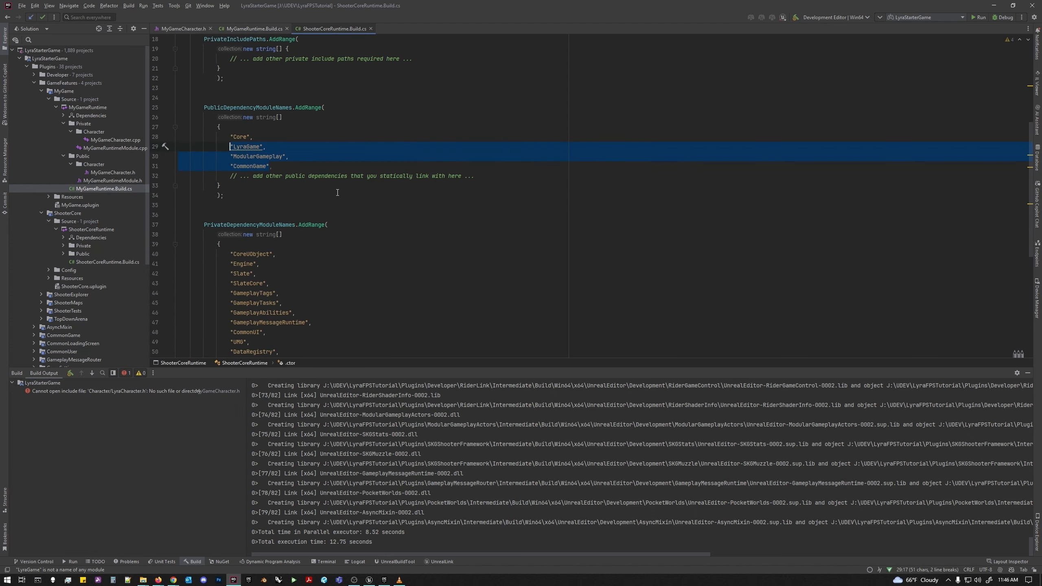
scroll(302, 260, "down", 2)
left_click(262, 29)
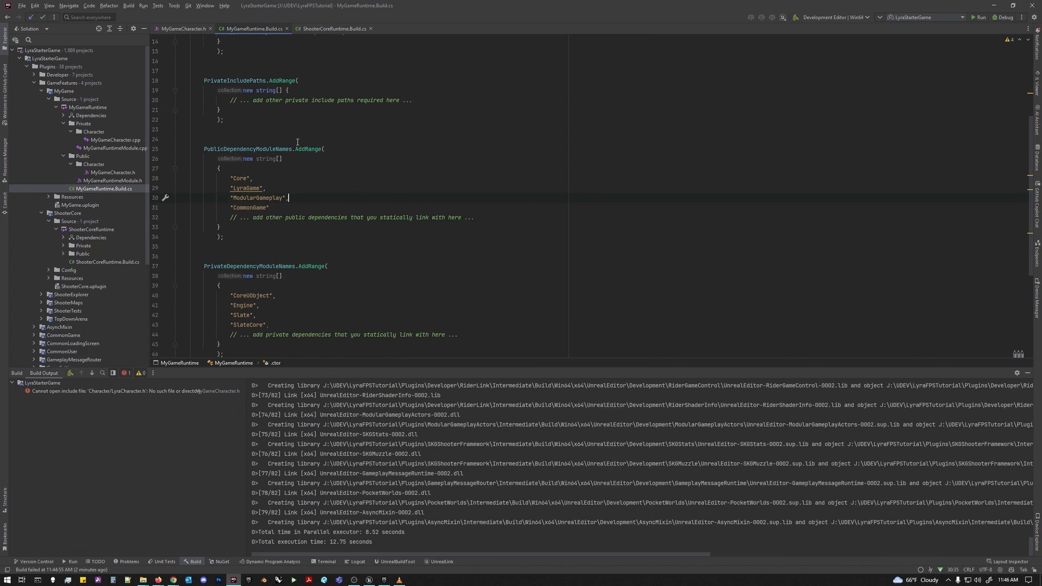
scroll(253, 259, "down", 2)
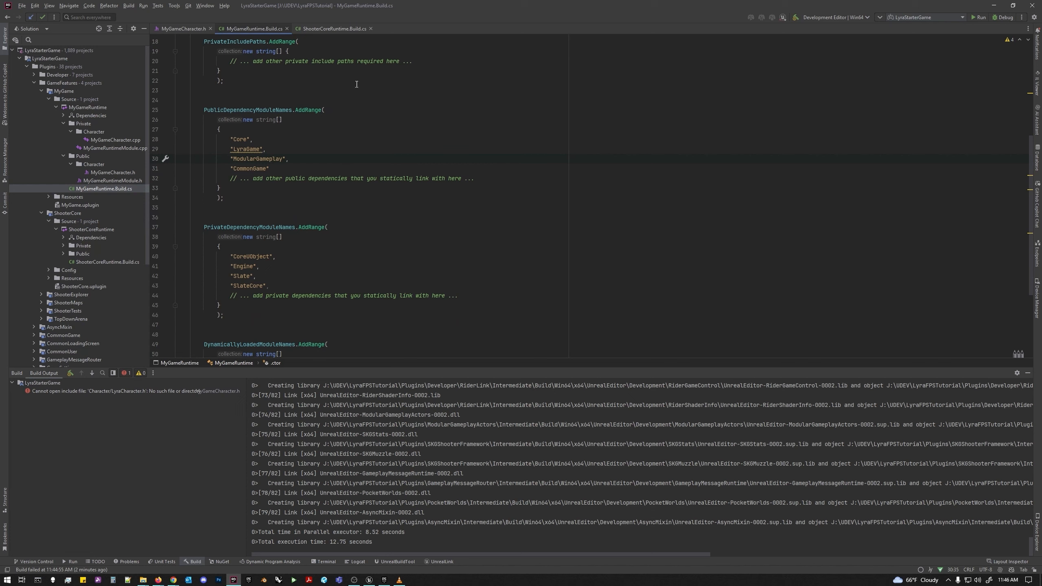
left_click(328, 30)
scroll(269, 189, "down", 1)
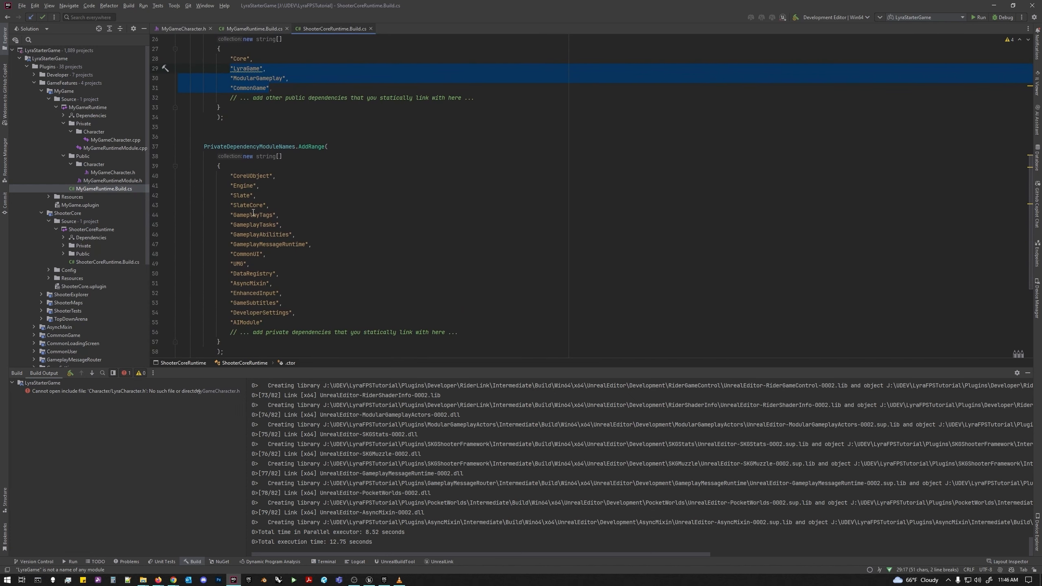
left_click_drag(264, 324, 219, 215)
key("ctrl+c")
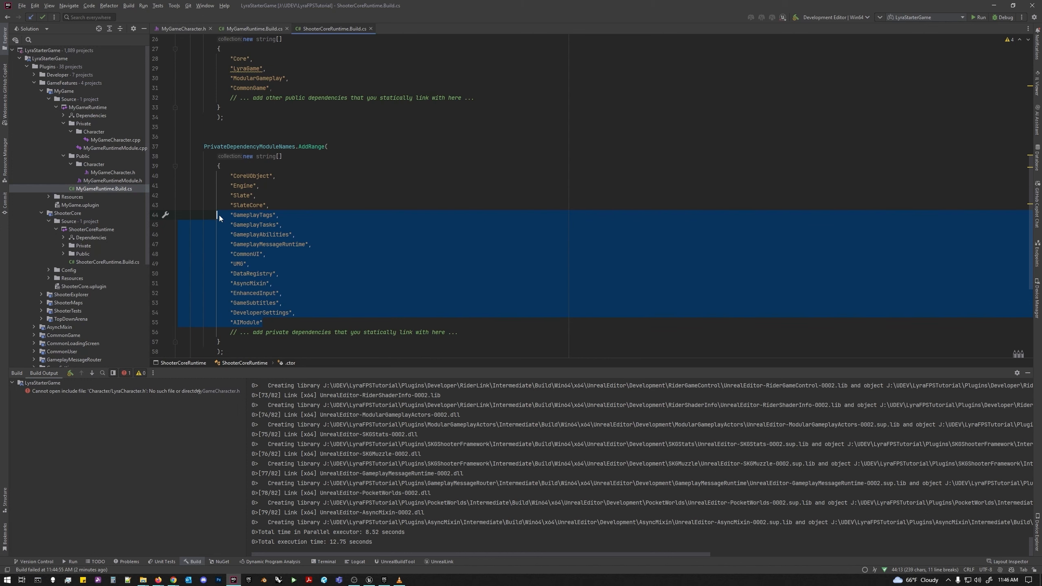
Paste the copied private dependencies below "SlateCore" in MyGameRuntime.Build.cs.
left_click(259, 28)
scroll(286, 227, "up", 2)
left_click(285, 227)
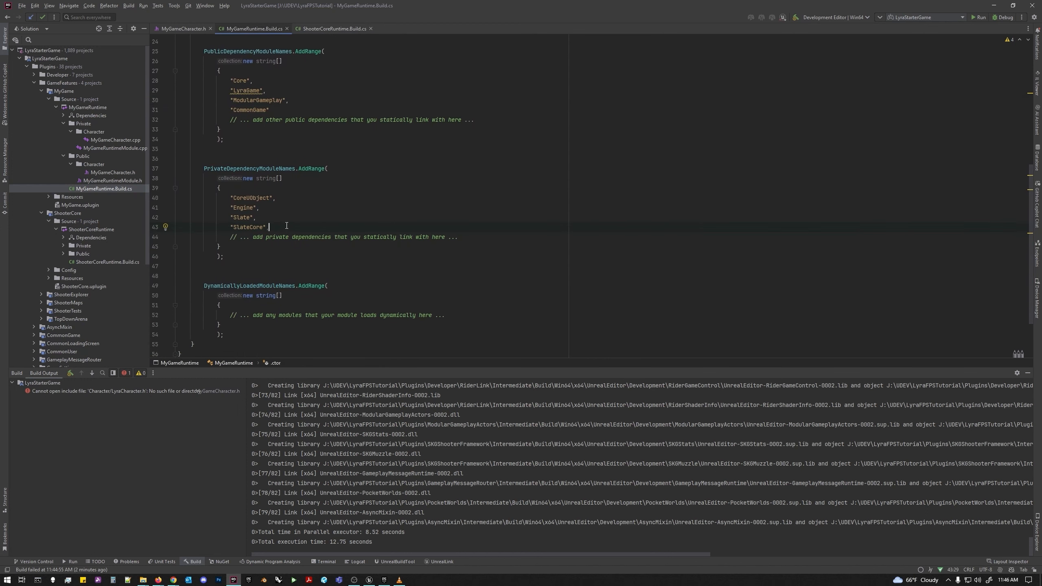
key("ctrl+v")
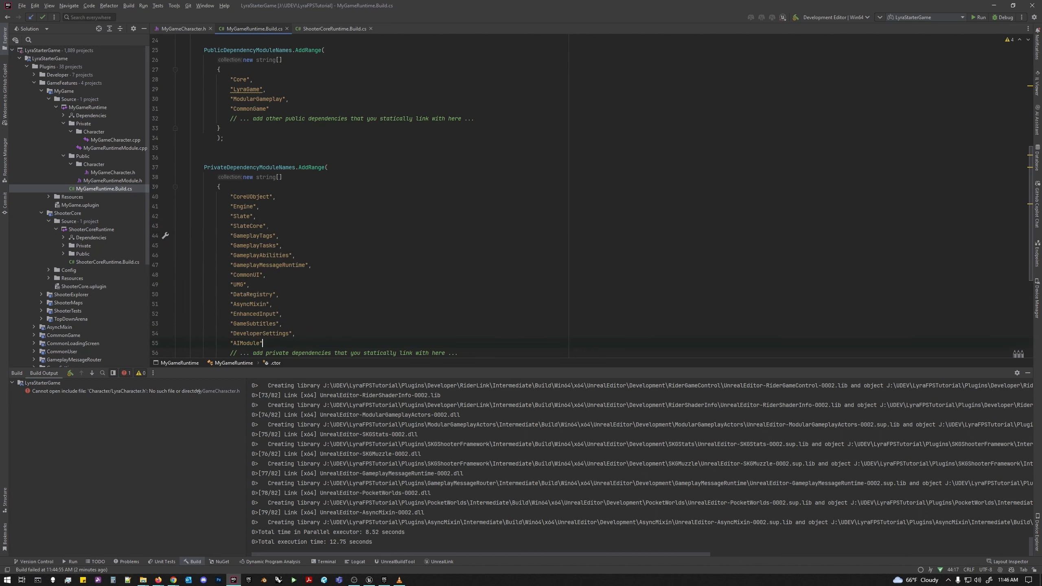
Check the dependency lists of MyGameRuntime.Build.cs against ShooterCoreRuntime.Build.cs, and save all files.
scroll(397, 243, "down", 2)
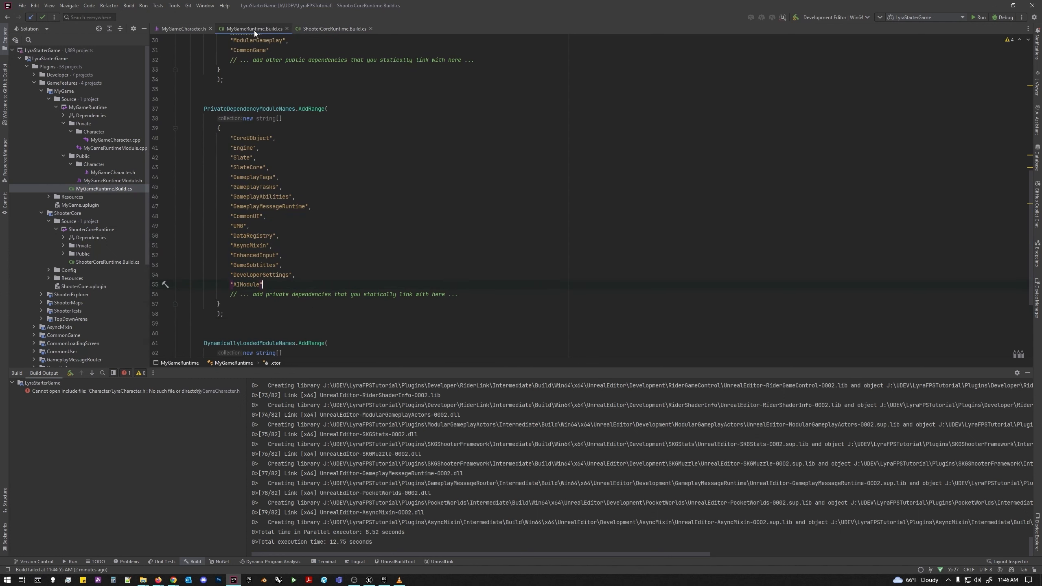
scroll(341, 241, "down", 4)
scroll(341, 241, "up", 3)
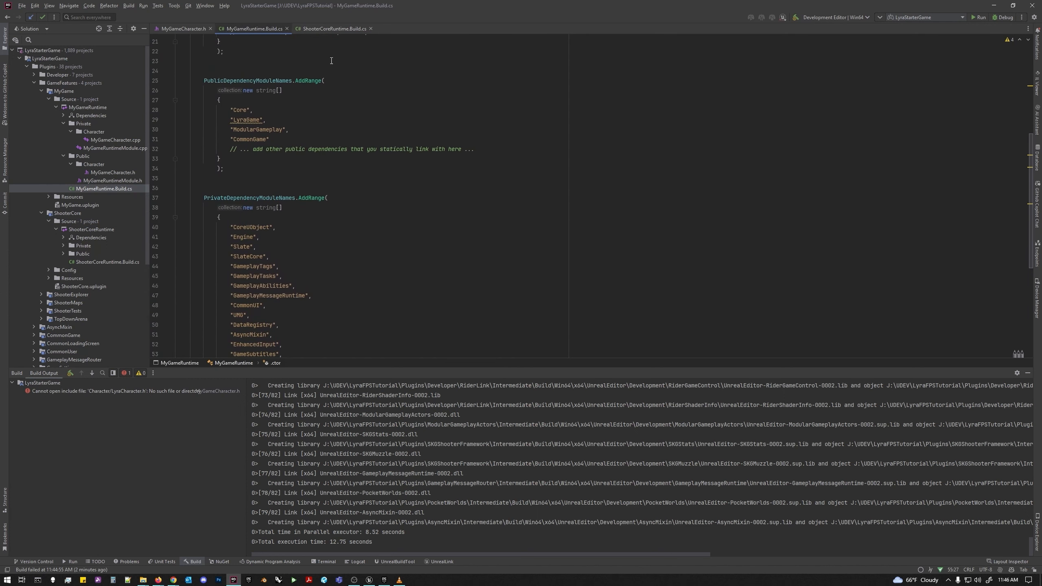
left_click(318, 28)
scroll(366, 211, "down", 2)
scroll(365, 211, "up", 3)
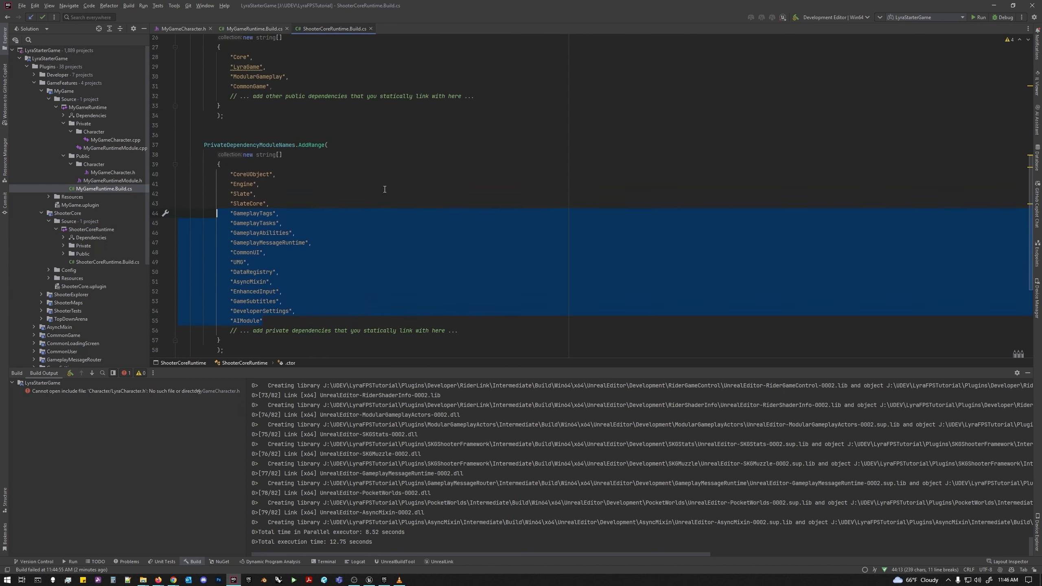
left_click(258, 29)
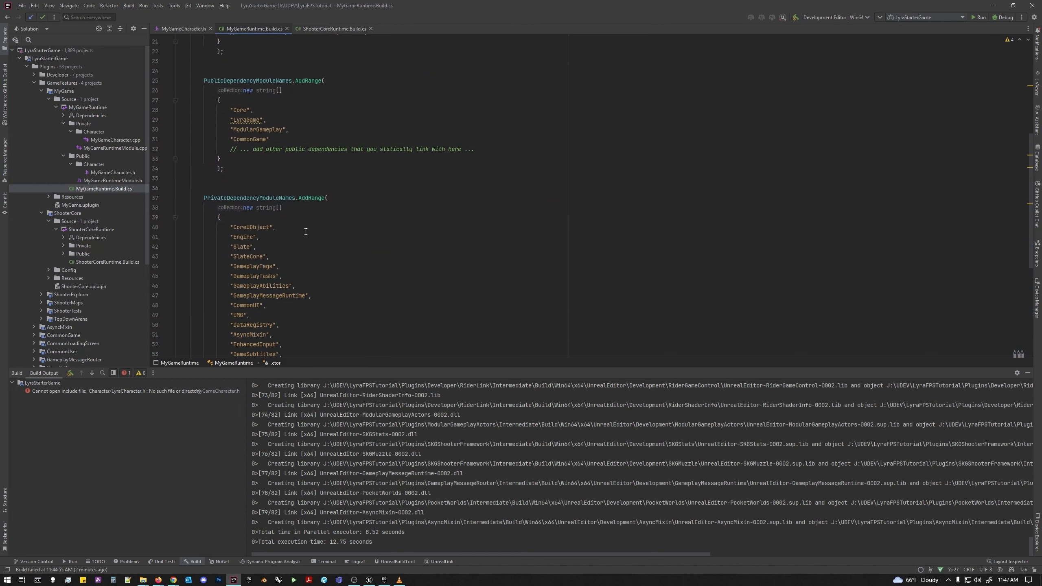
left_click(22, 5)
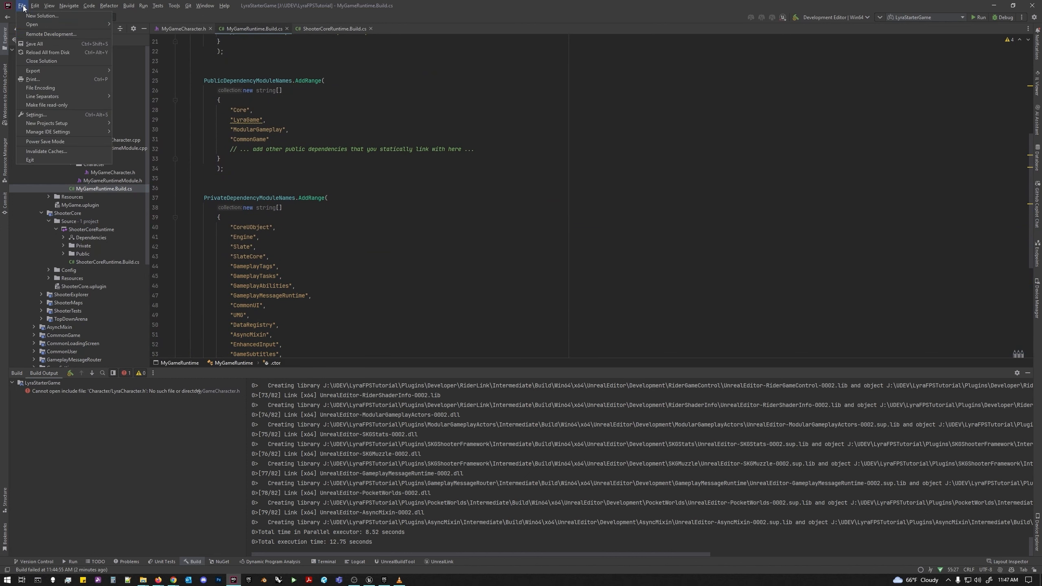
left_click(31, 43)
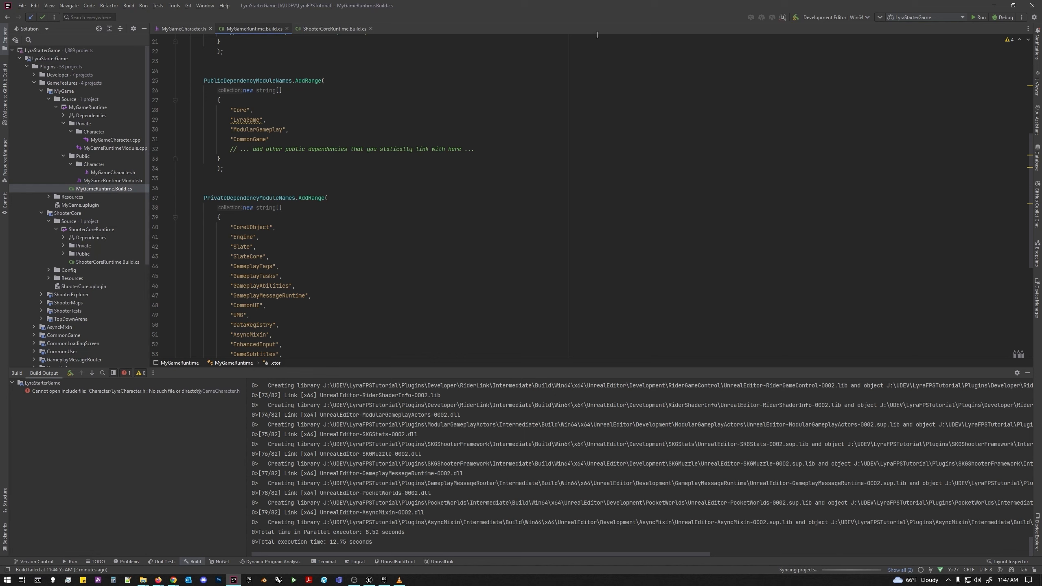